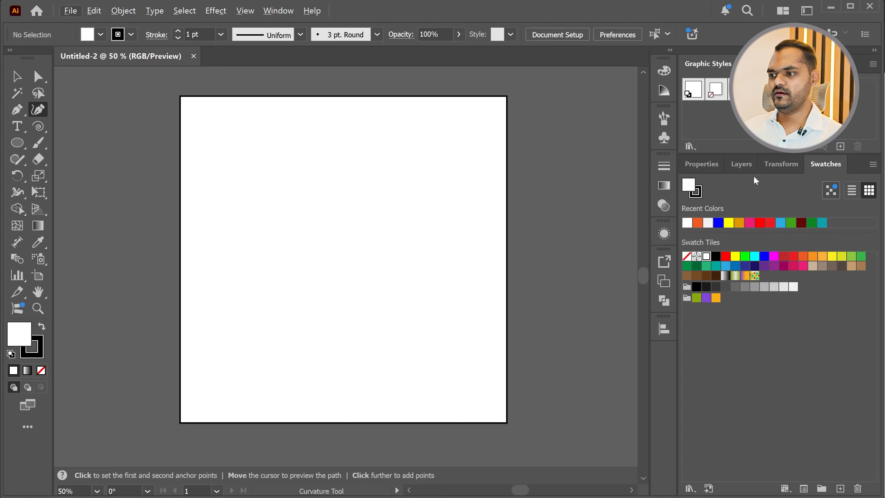
Review the Properties, Layers, Transform and Swatches panels and browse the list of available panels
left_click(696, 165)
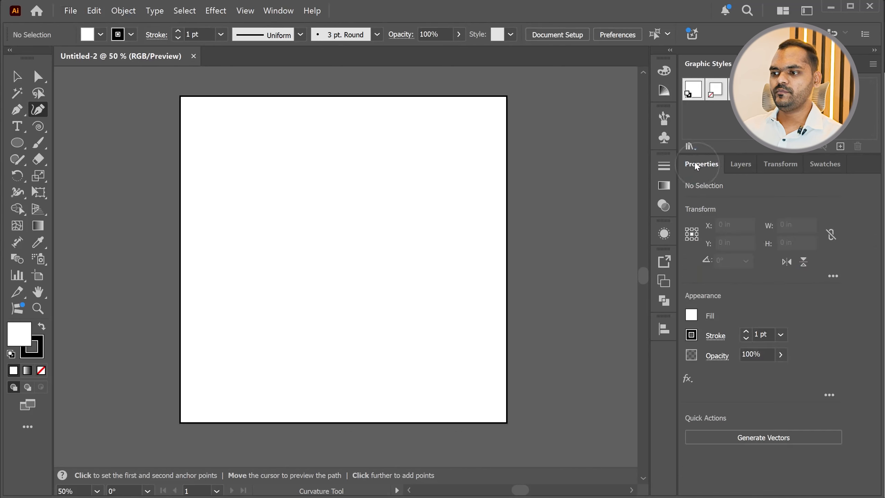
left_click(739, 164)
left_click(775, 164)
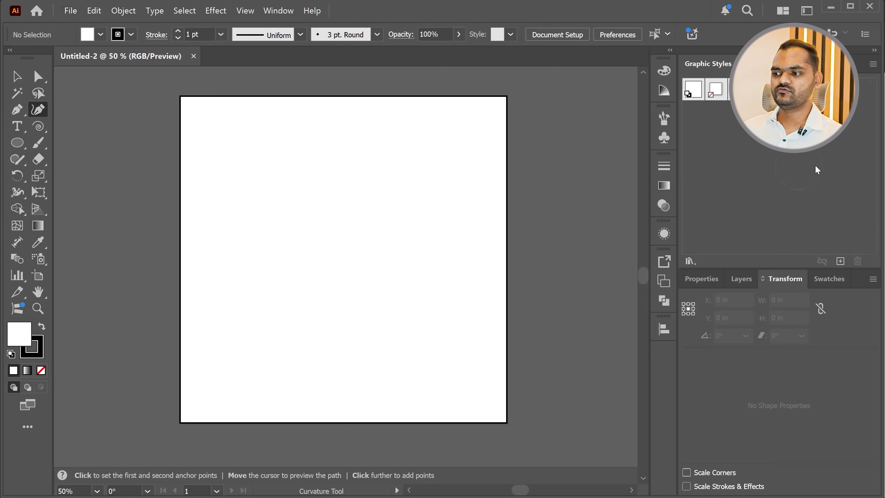
left_click(836, 279)
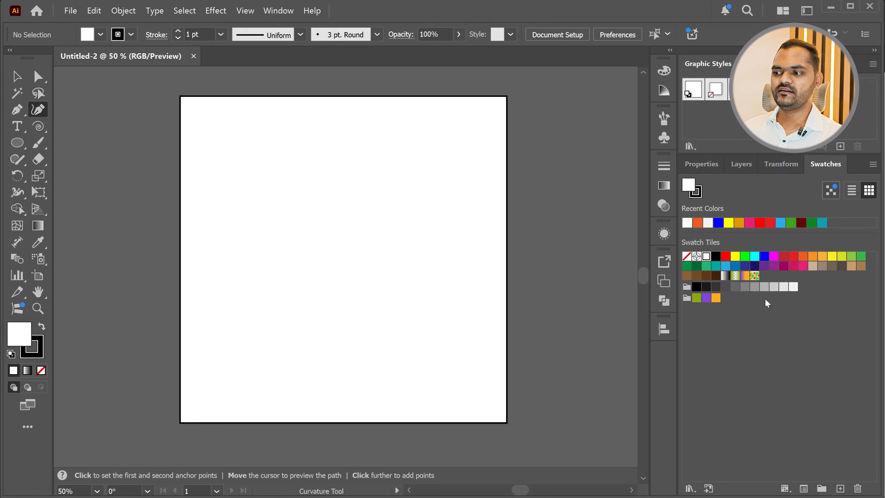
left_click(700, 171)
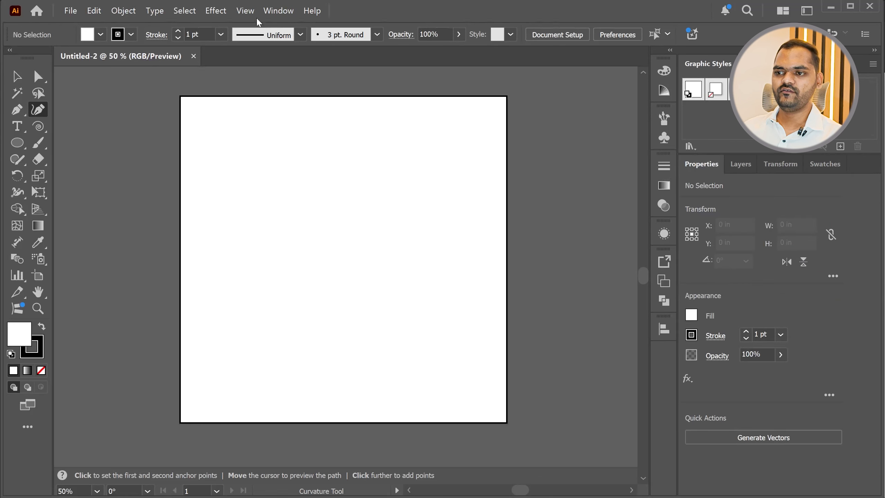
left_click(275, 10)
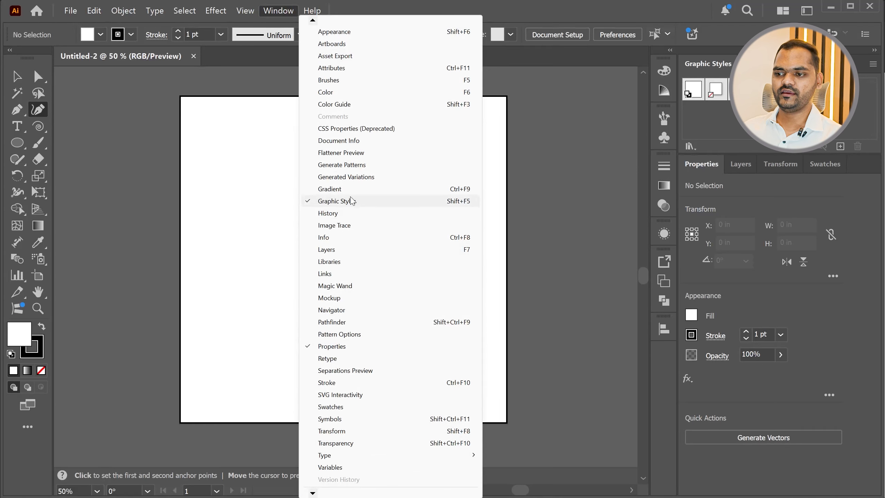
mouse_move(312, 493)
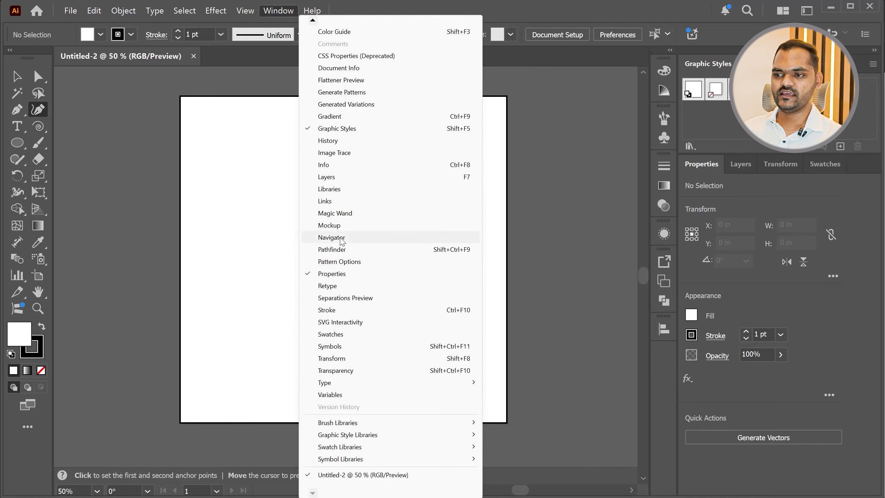
left_click(569, 162)
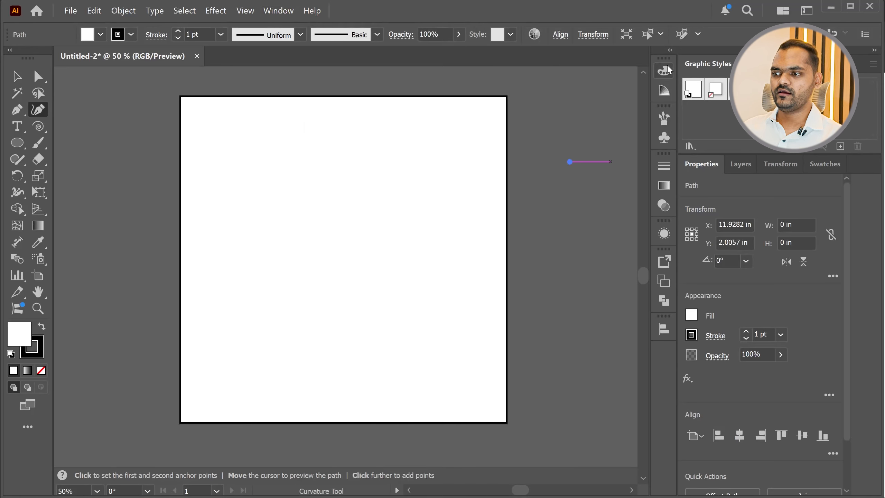
Dock the Swatches panel in the collapsed icon column and return it to its original panel group
left_click_drag(823, 167, 665, 355)
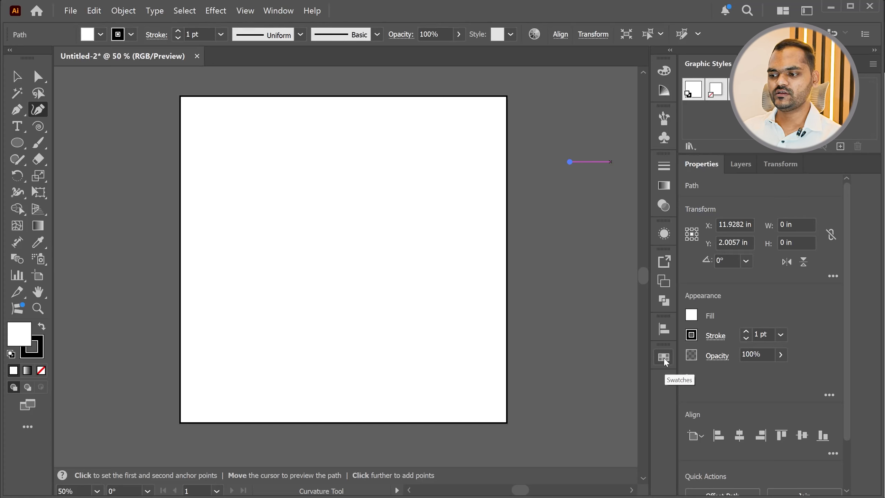
left_click_drag(664, 359, 814, 166)
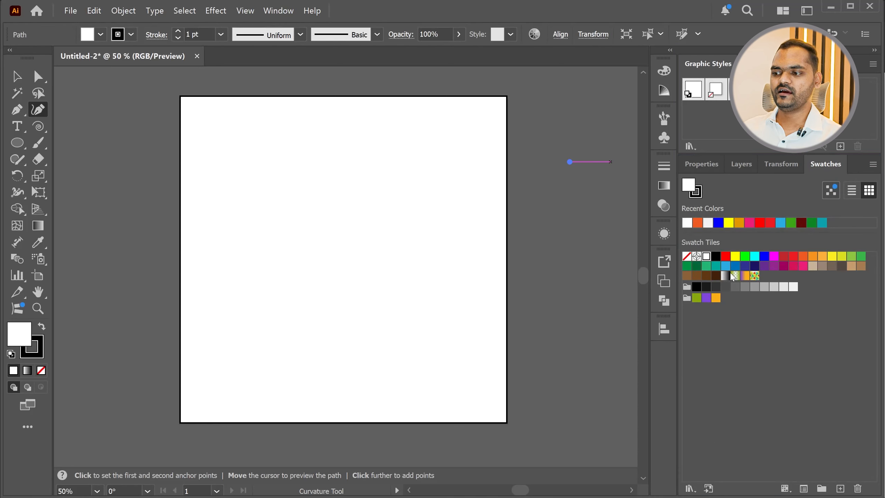
Examine the contents of the Transform, Layers, Properties and Stroke panels
left_click(780, 165)
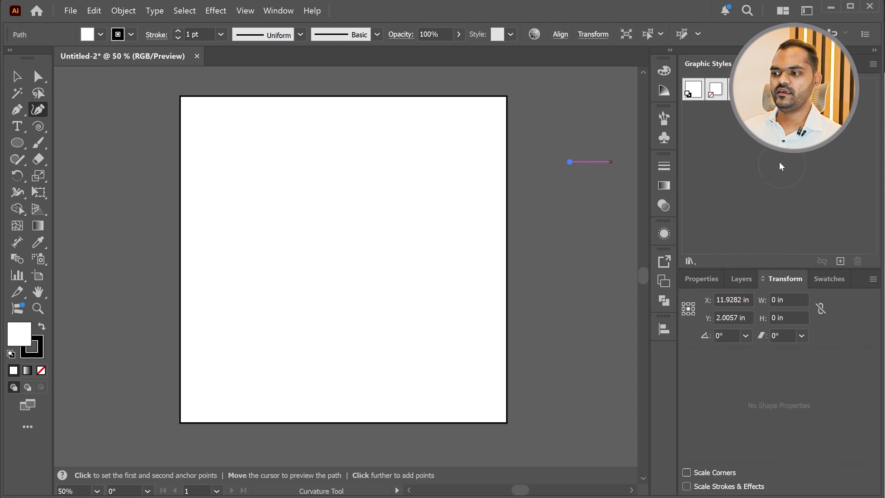
left_click(739, 280)
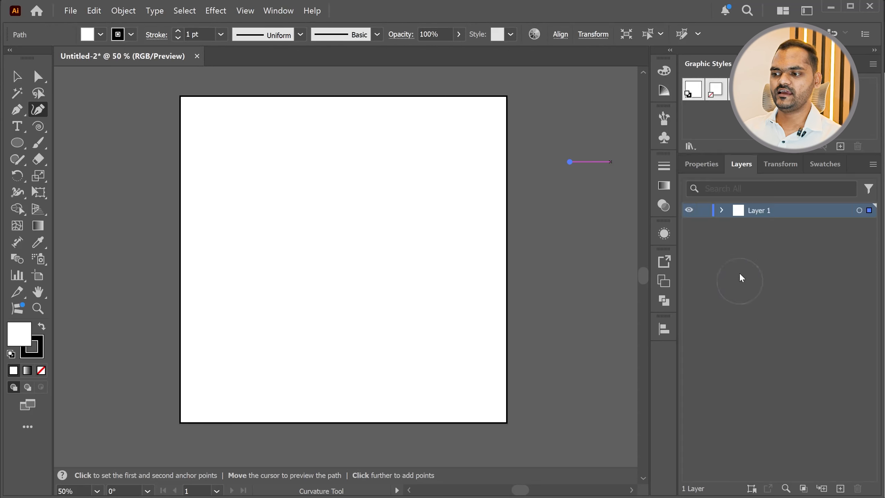
left_click(703, 167)
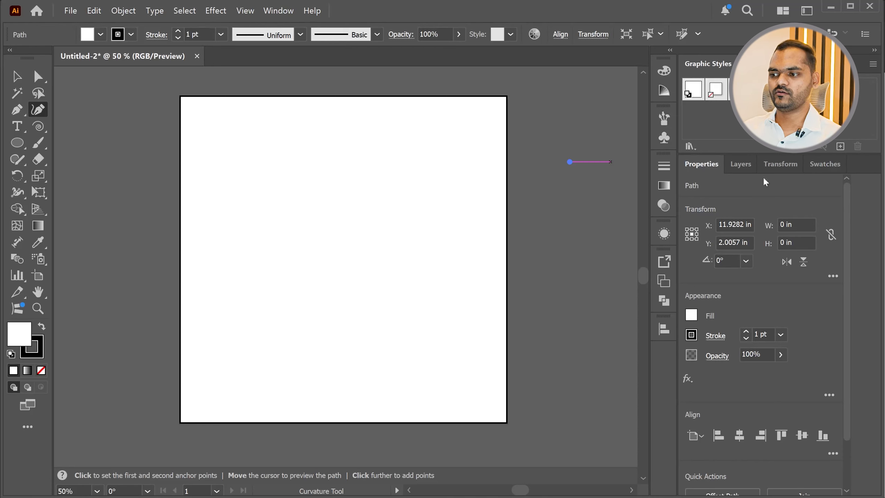
left_click(663, 167)
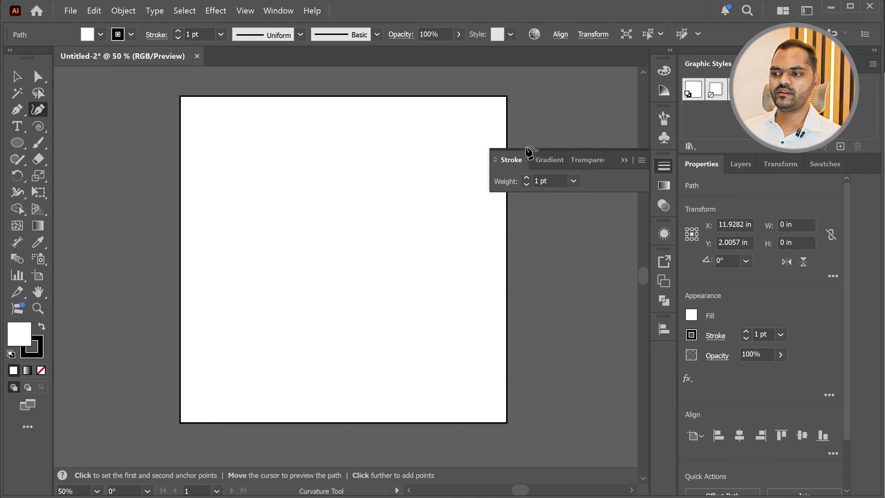
left_click(623, 161)
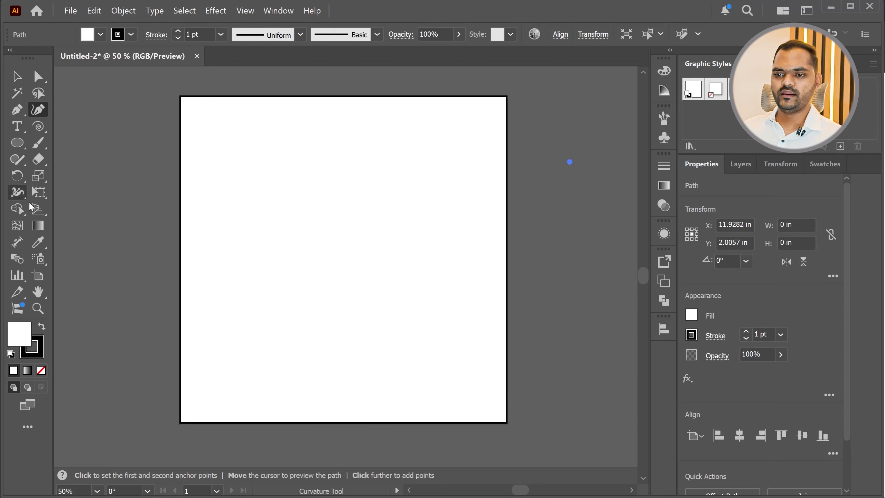
Add a second artboard of the same size directly to the right of Artboard 1 with the Artboard tool
left_click(39, 276)
key("alt")
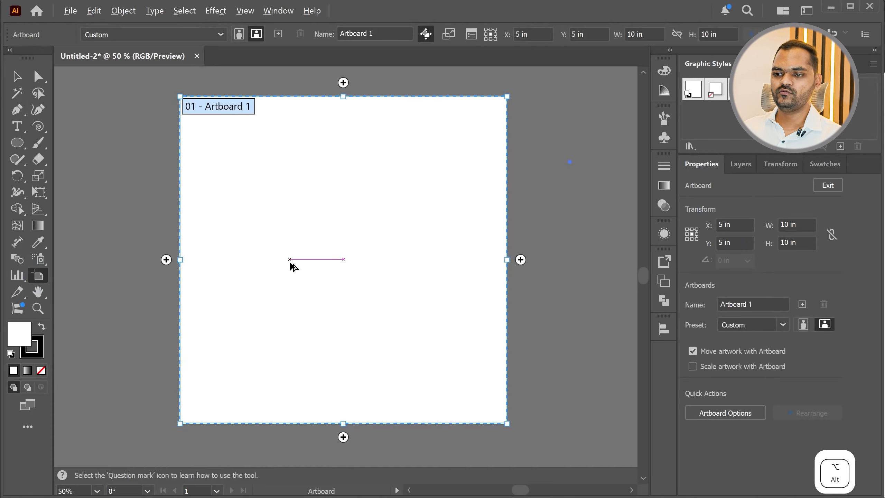
key("alt")
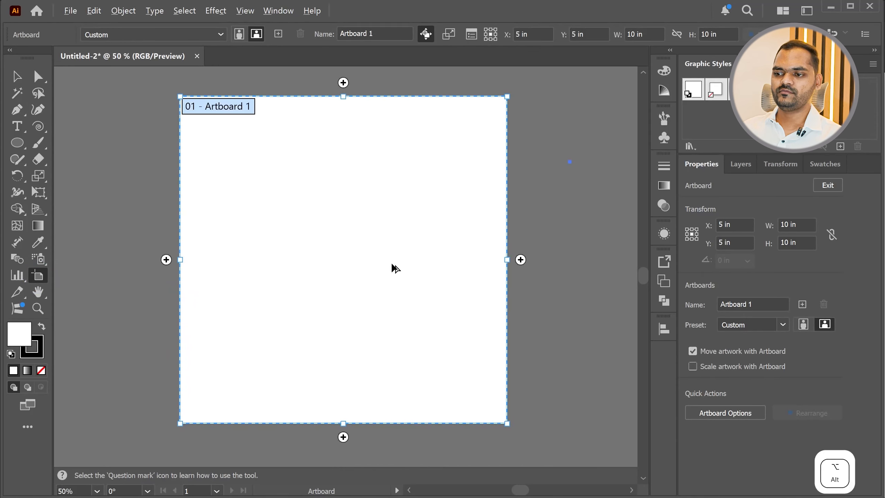
scroll(253, 266, "down", 3, "alt")
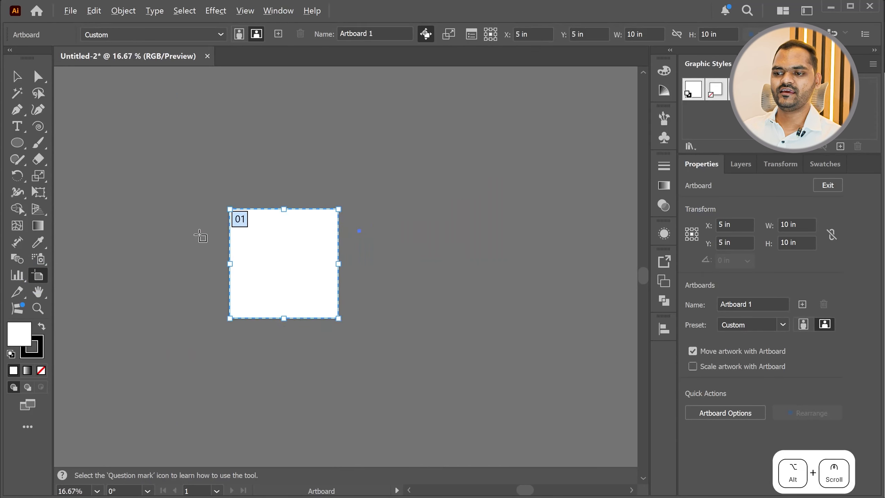
left_click(353, 266)
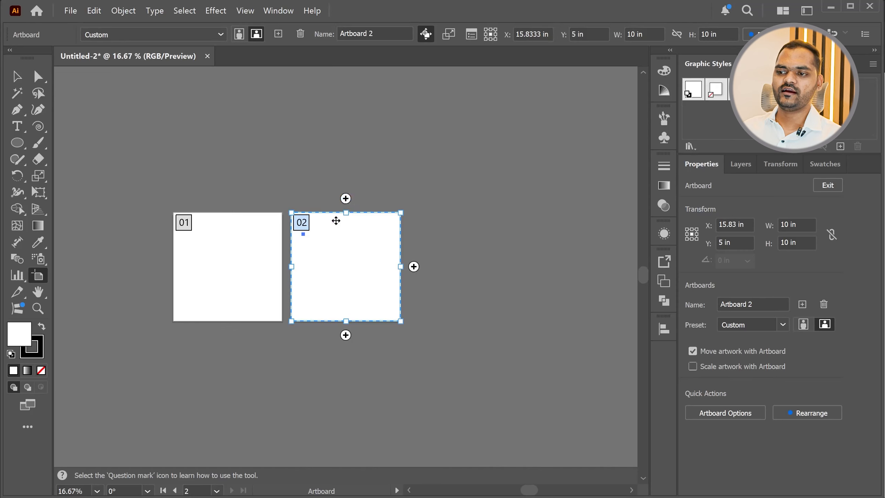
Add three more same-sized artboards around the second one: above it, below it and to its right
left_click(345, 199)
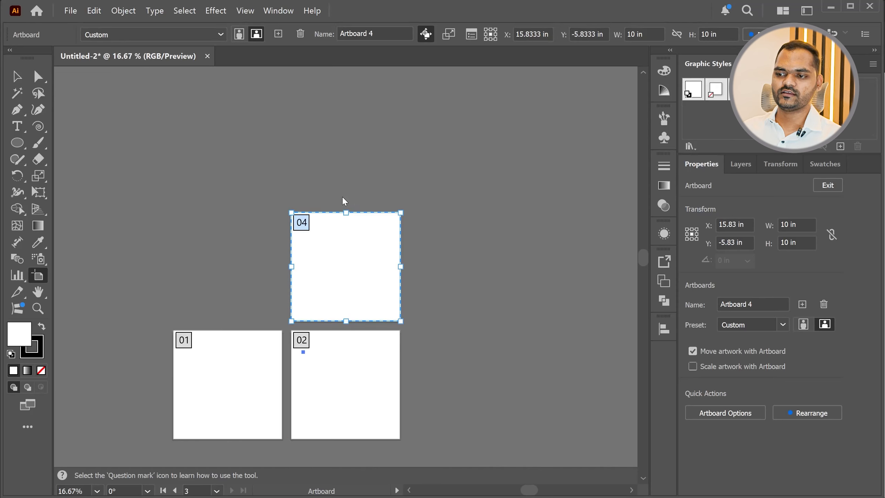
scroll(351, 330, "down", 2)
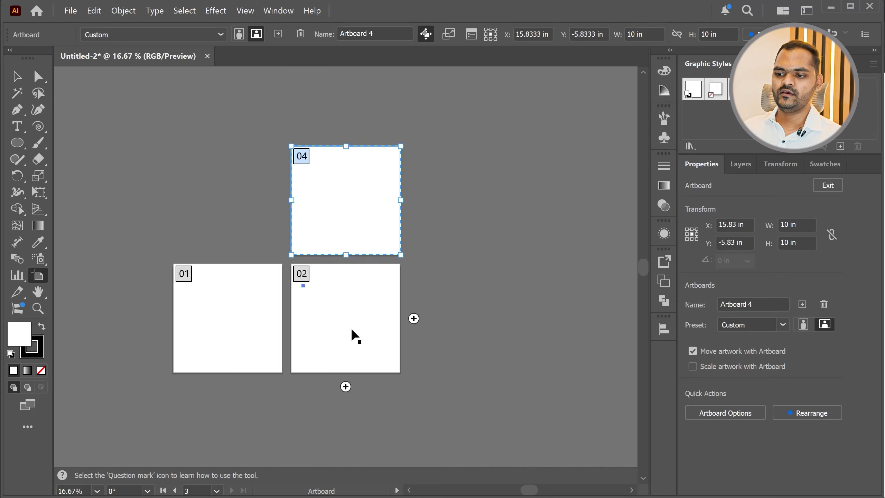
left_click(345, 386)
scroll(348, 366, "up", 5)
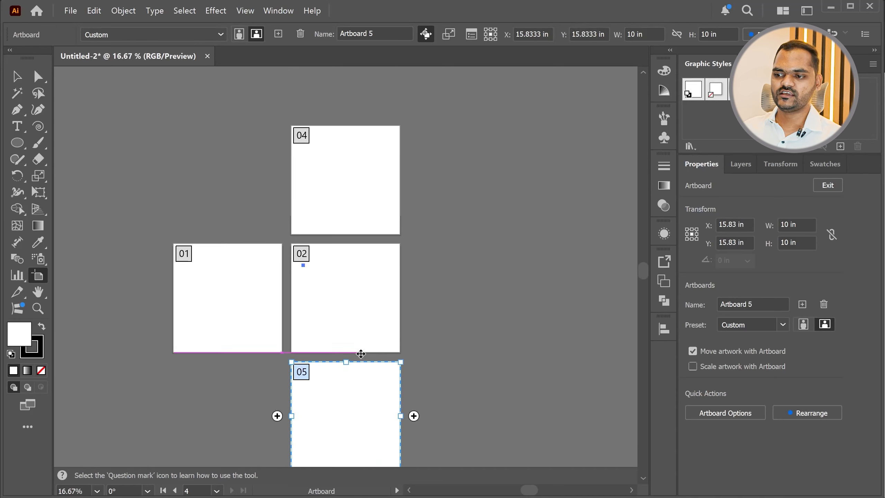
scroll(361, 348, "down", 2)
left_click(414, 266)
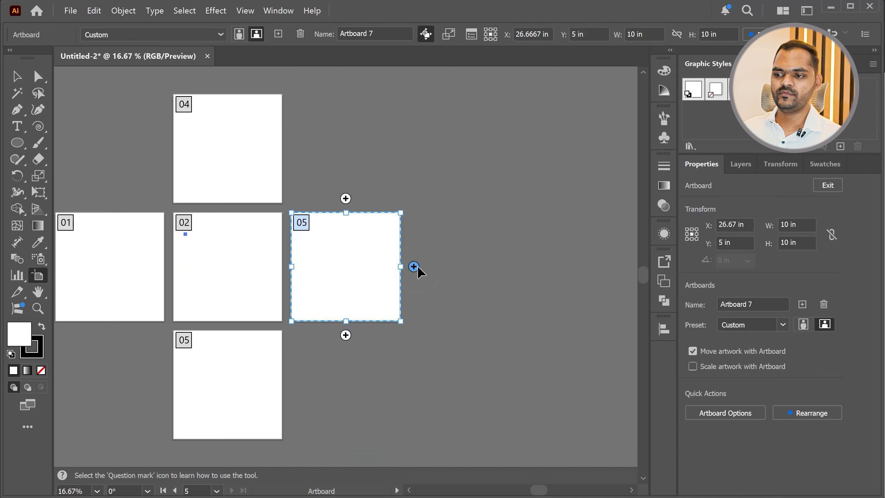
scroll(467, 297, "down", 2)
scroll(395, 299, "up", 2)
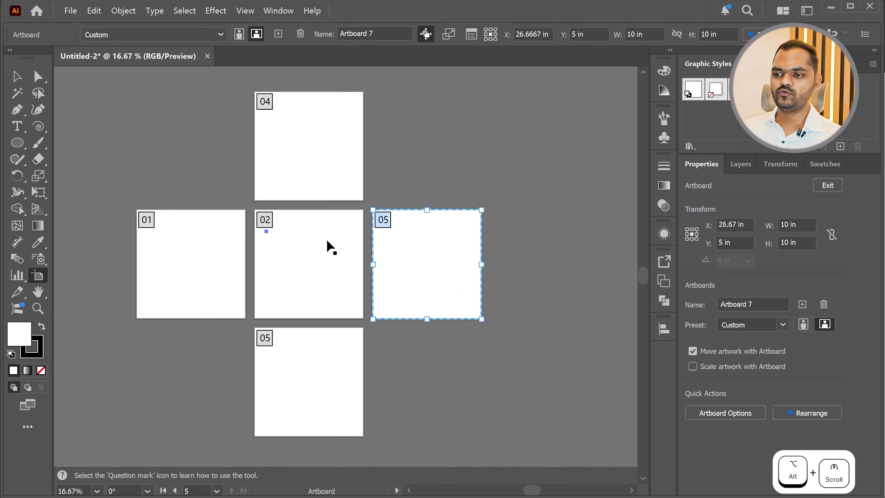
Draw a custom artboard about 4.3 in wide and 23.9 in high beyond the rightmost square, and return to the Selection tool
left_click_drag(506, 153, 553, 412)
left_click(16, 79)
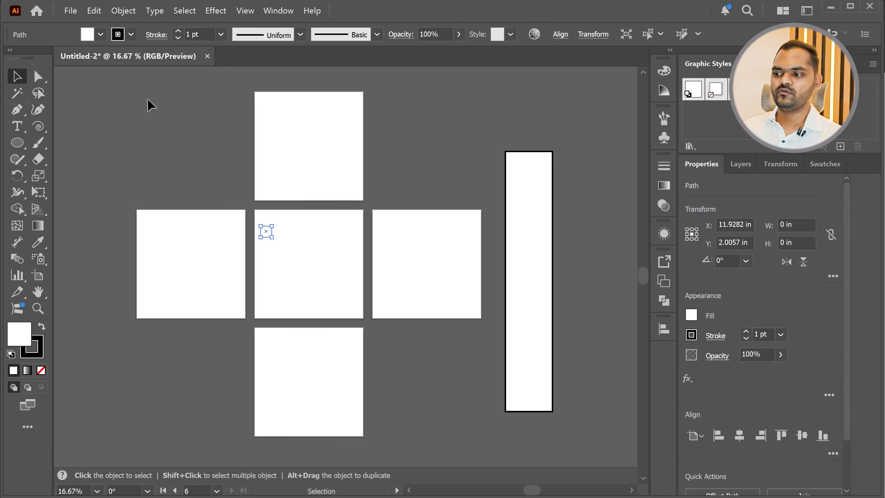
left_click(429, 264)
left_click(519, 191)
left_click(411, 266)
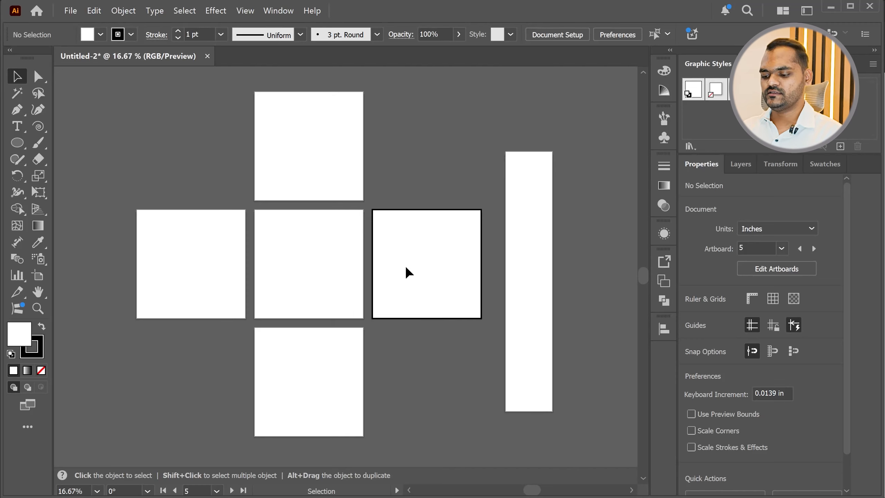
left_click(509, 247)
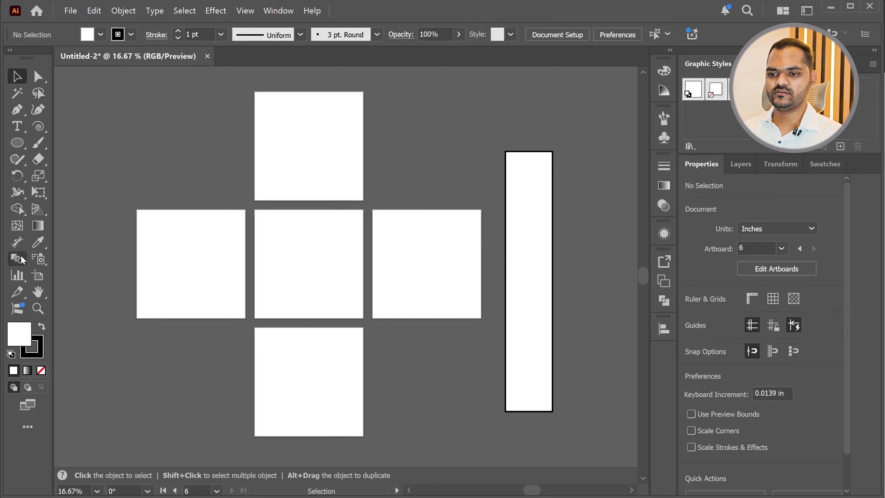
Delete the tall custom artboard and all the added square artboards, keeping only Artboard 1
left_click(38, 277)
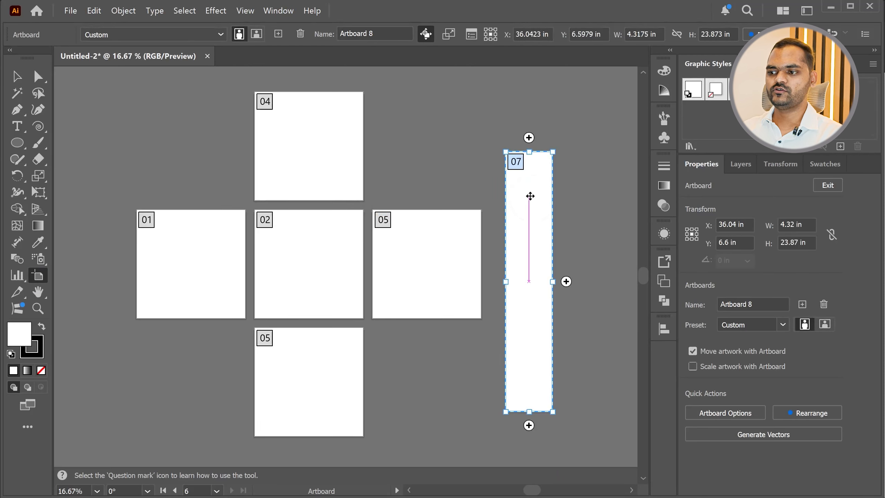
key("Delete")
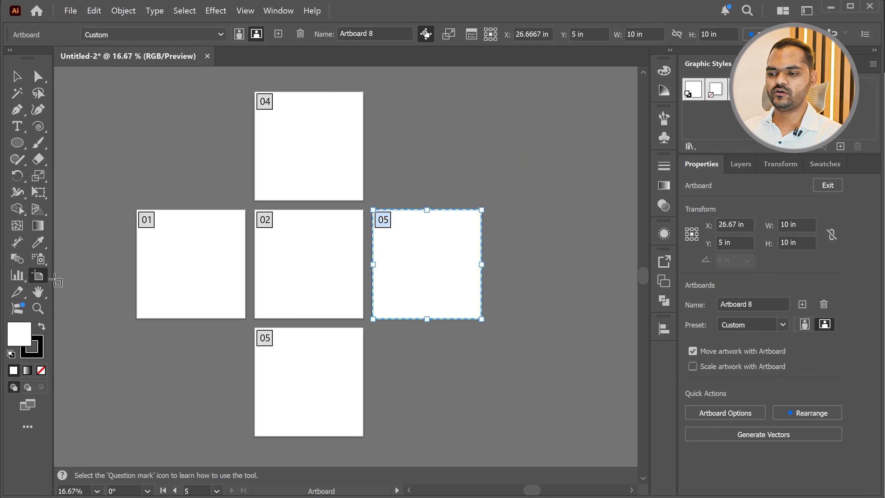
key("Delete")
left_click(302, 150)
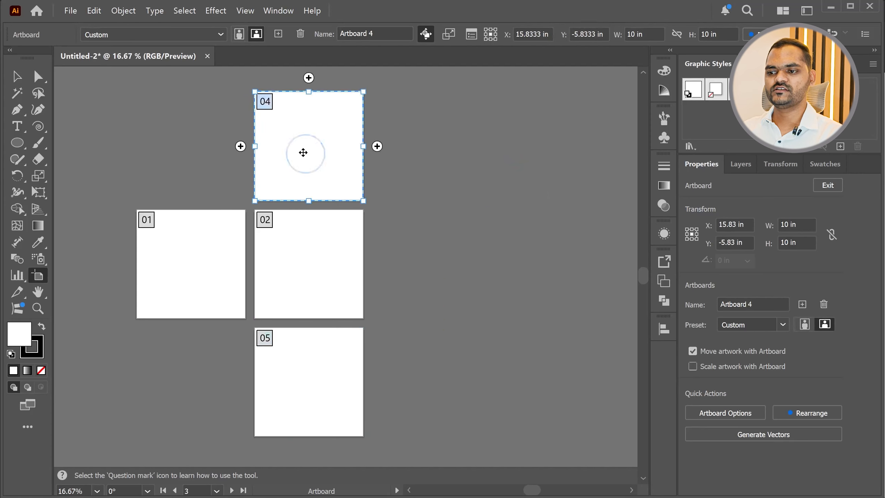
key("Delete")
left_click(311, 409)
key("Delete")
left_click(310, 288)
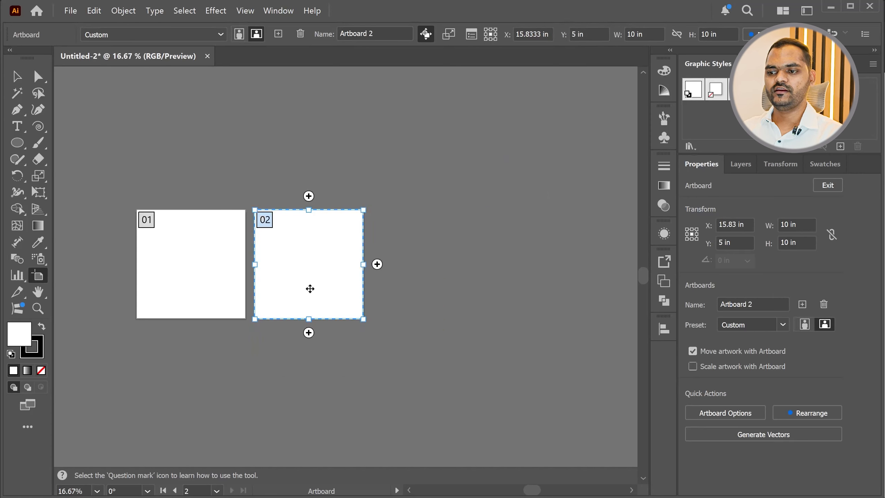
key("Delete")
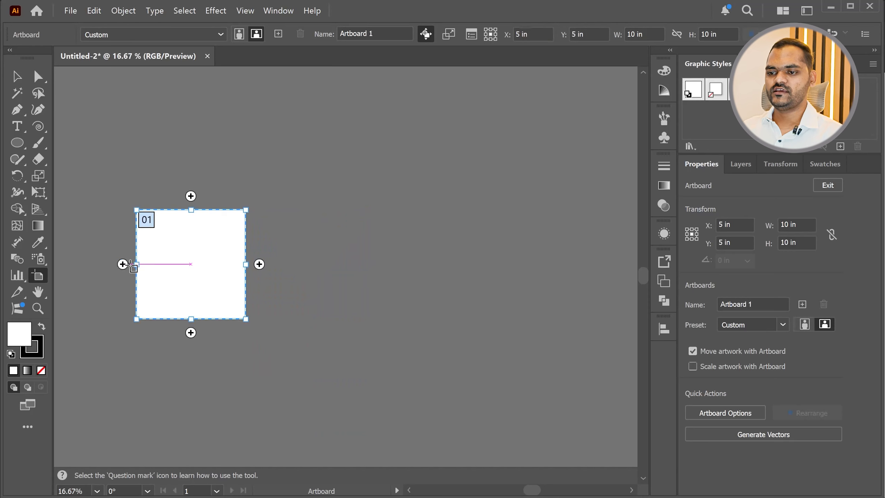
Set the width of Artboard 1 to 12 in
scroll(112, 258, "up", 3, "alt")
scroll(425, 312, "up", 1, "alt")
scroll(268, 273, "down", 1, "alt")
scroll(339, 292, "up", 1, "alt")
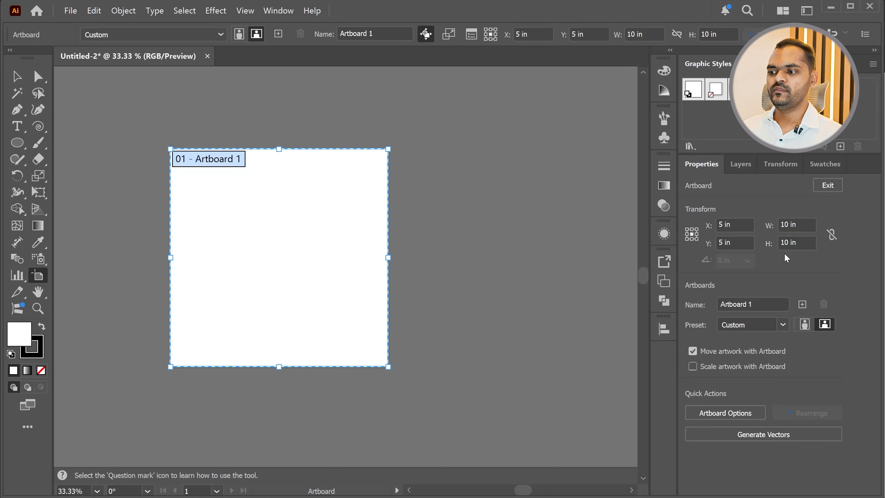
left_click(807, 223)
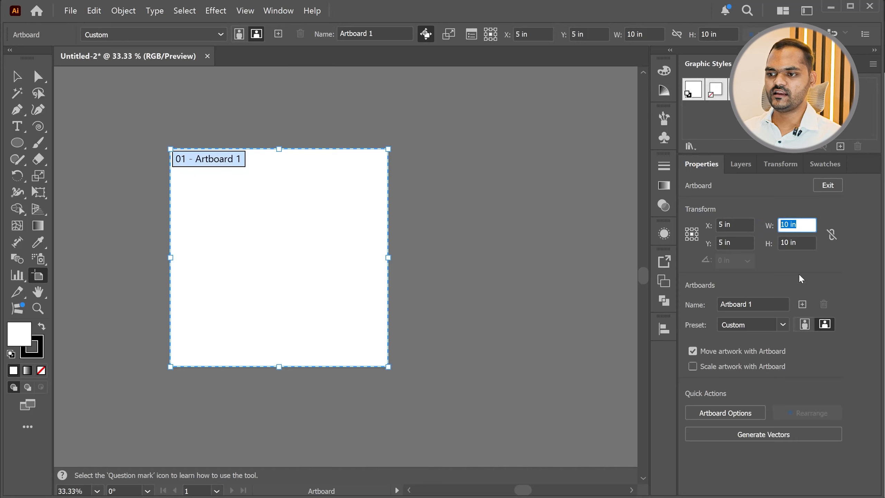
type("12")
key("Return")
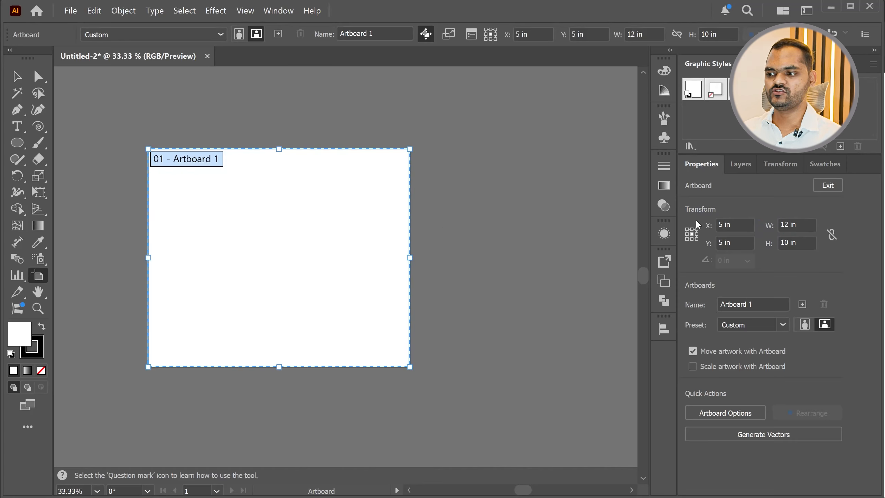
Resize Artboard 1 freehand by its edges to about 14.3 in wide and 12.9 in high, undoing the accidental second artboard
mouse_move(402, 224)
left_click_drag(410, 258, 447, 258)
left_click_drag(295, 152, 299, 134)
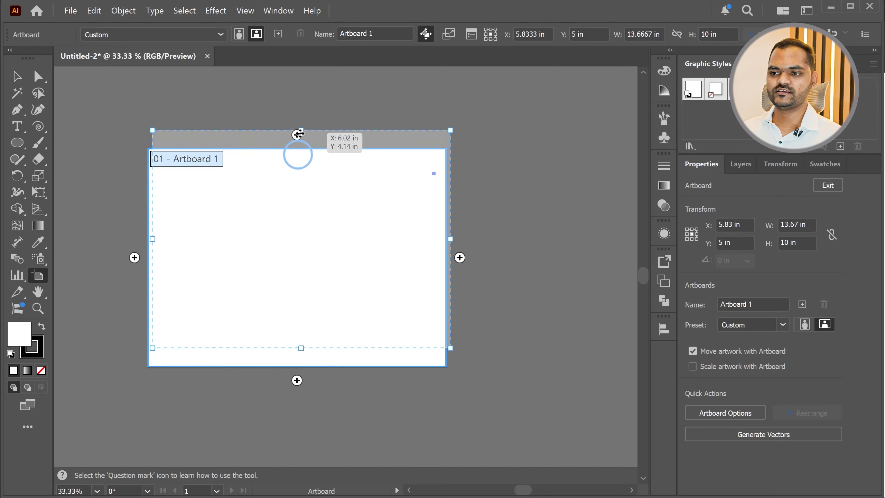
left_click_drag(302, 348, 293, 397)
left_click_drag(133, 112, 503, 429)
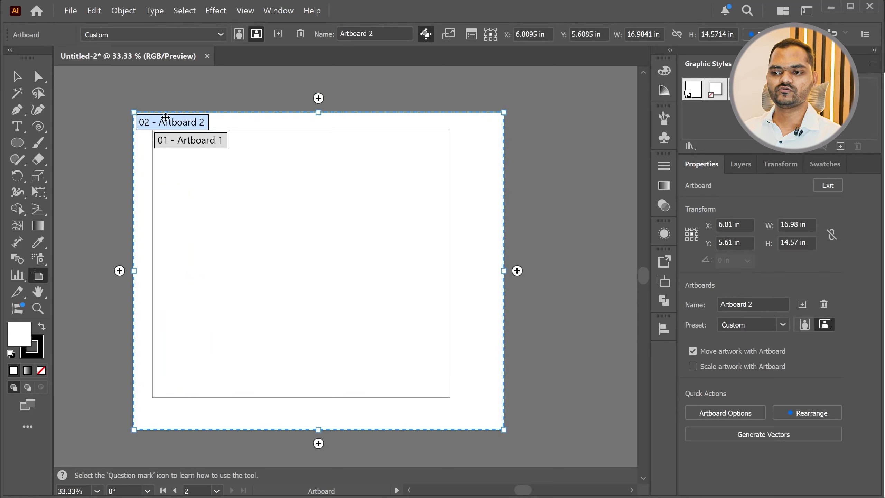
key("ctrl+z")
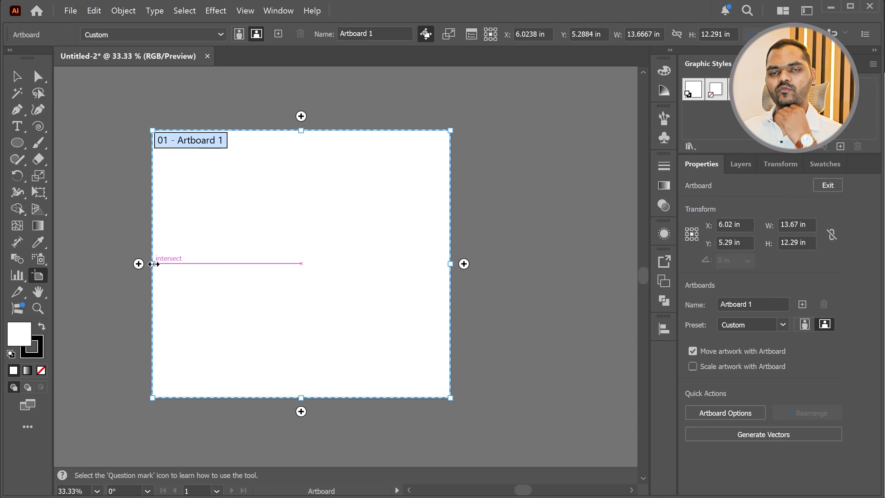
left_click_drag(152, 265, 138, 264)
left_click_drag(296, 131, 310, 116)
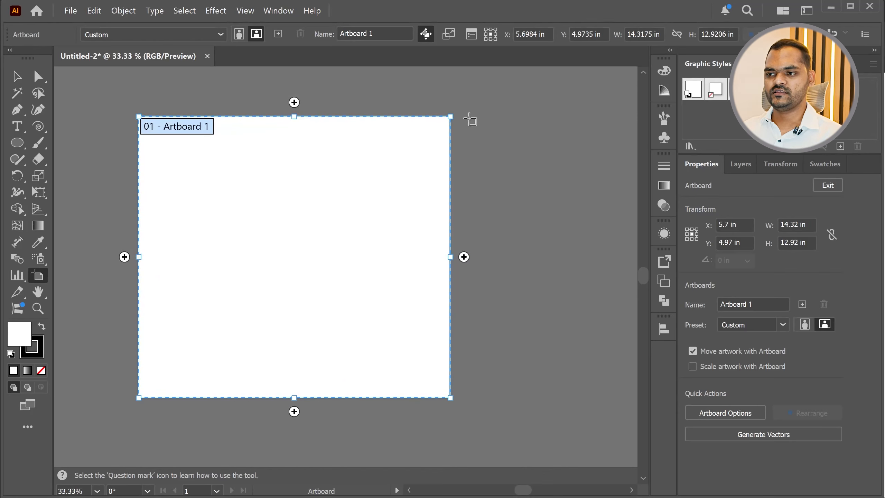
Draw a narrow artboard about 3.9 in wide and 12.9 in high beside Artboard 1's right edge, and return to the Selection tool
left_click_drag(464, 116, 507, 394)
left_click_drag(507, 399, 550, 398)
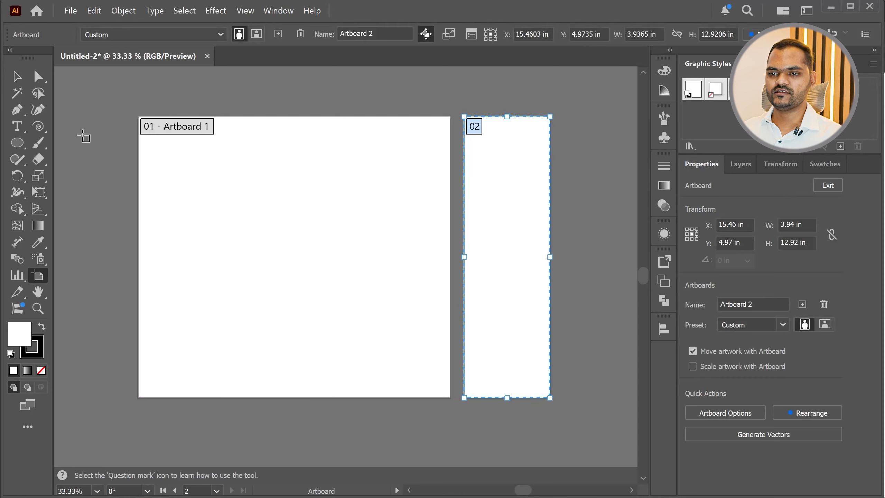
left_click(17, 76)
left_click(292, 100)
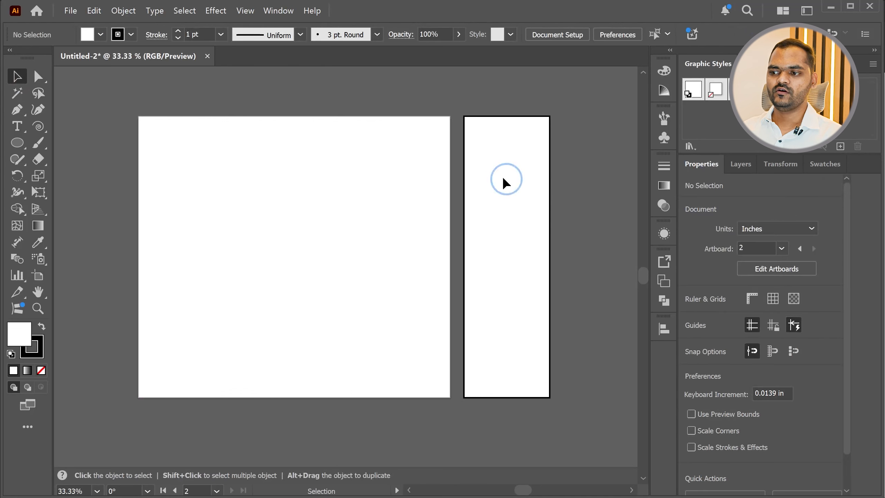
Delete the narrow second artboard with the Artboard tool and return to the Selection tool
left_click(38, 275)
left_click(519, 288)
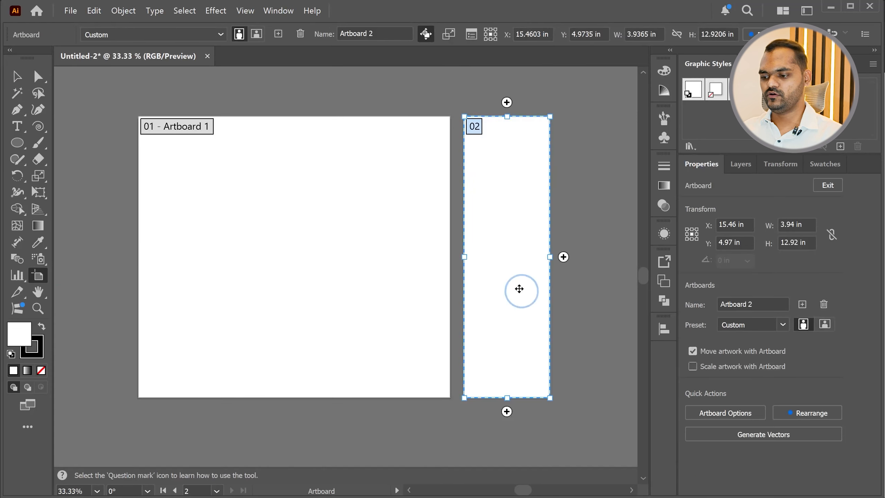
key("Delete")
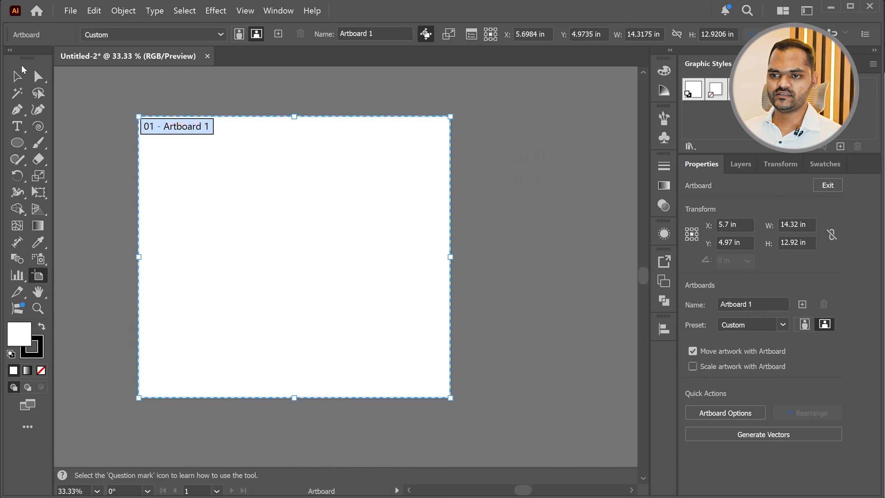
left_click(17, 76)
key("alt")
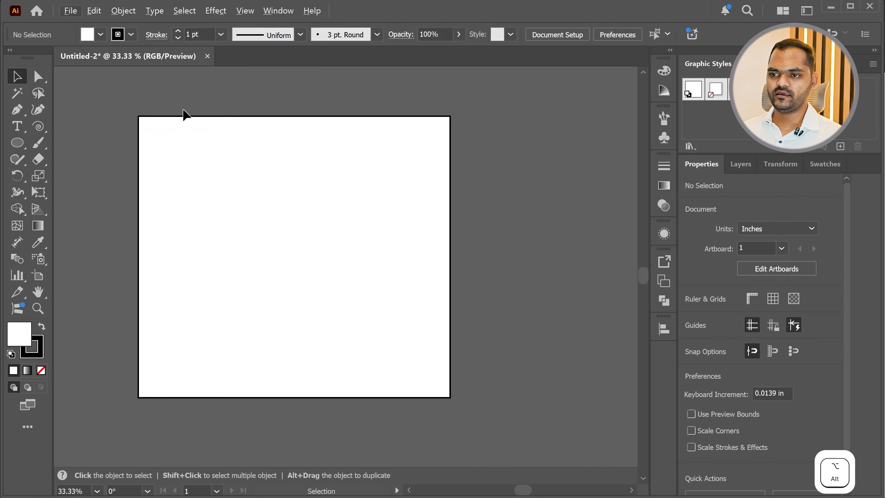
scroll(146, 111, "up", 6)
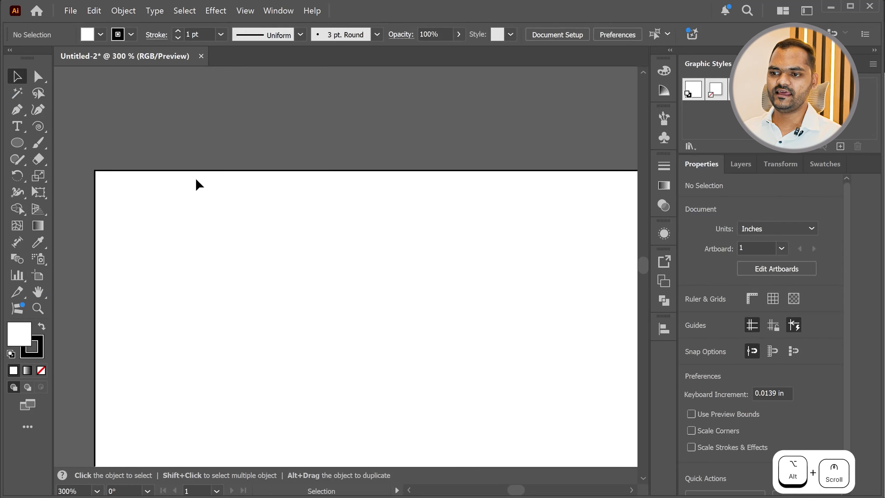
scroll(297, 184, "down", 4)
scroll(242, 179, "down", 2)
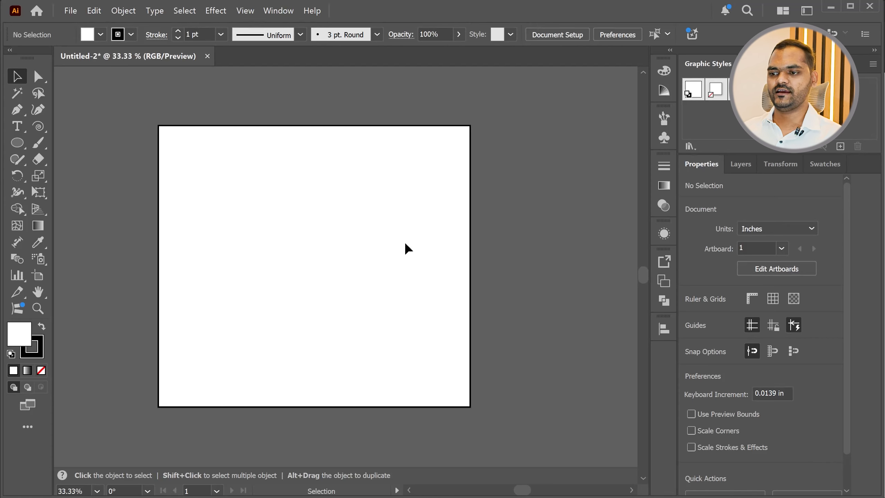
key("alt+Tab")
left_click_drag(150, 225, 657, 223)
key("alt+Tab")
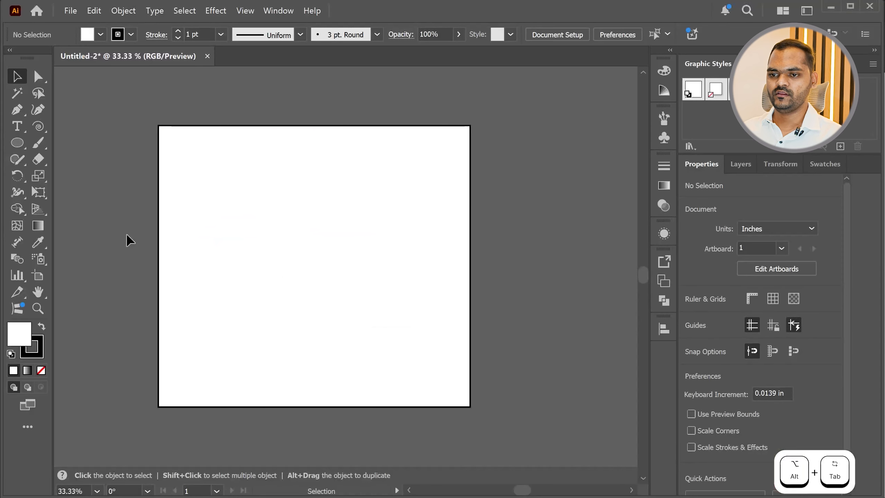
Show the color swatches and draw a small square left of the artboard's center with the Rectangle tool
left_click(822, 164)
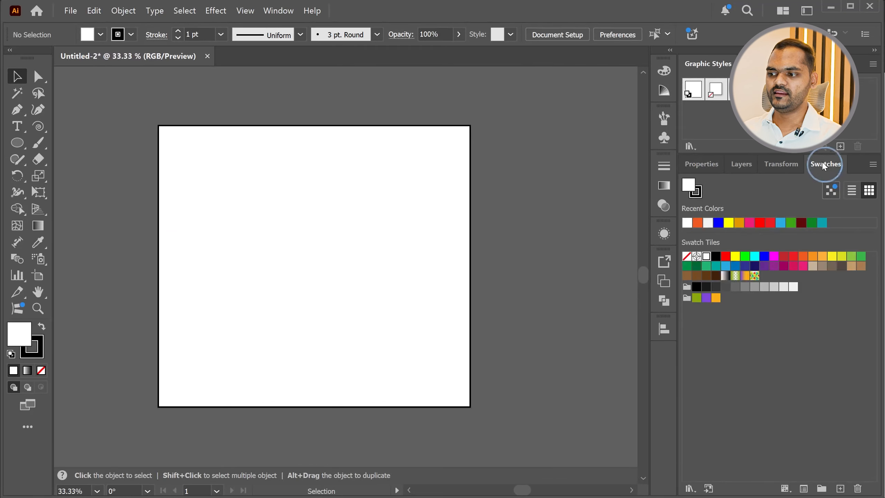
left_click(16, 142)
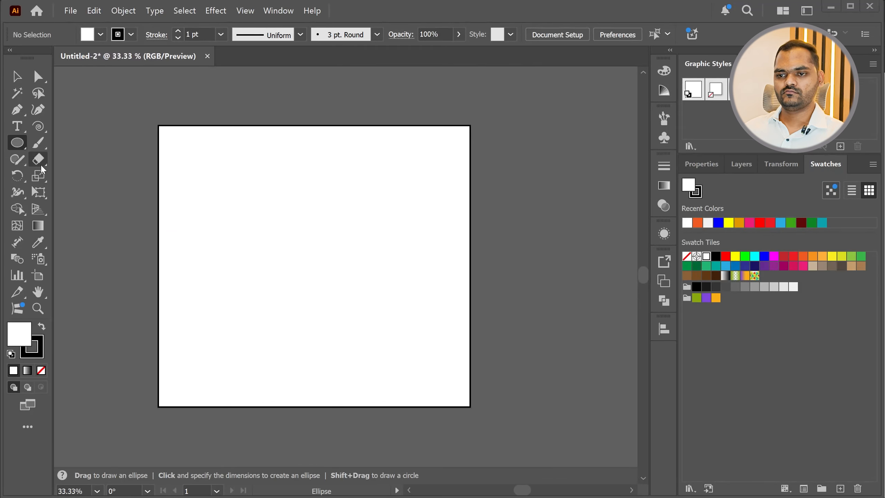
left_click(17, 143)
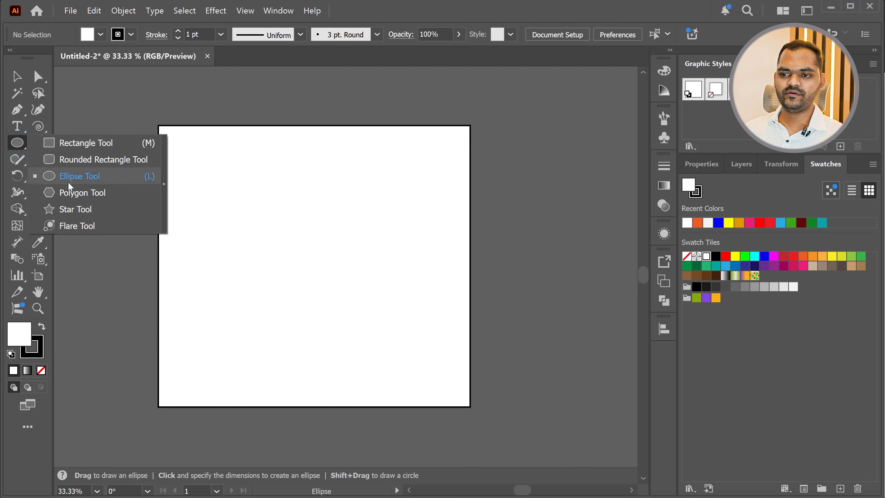
left_click(70, 192)
left_click(18, 141)
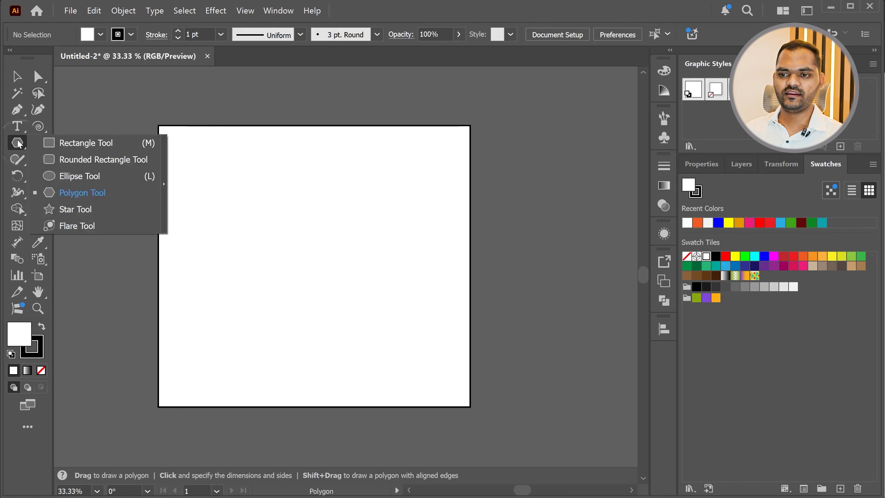
left_click(74, 144)
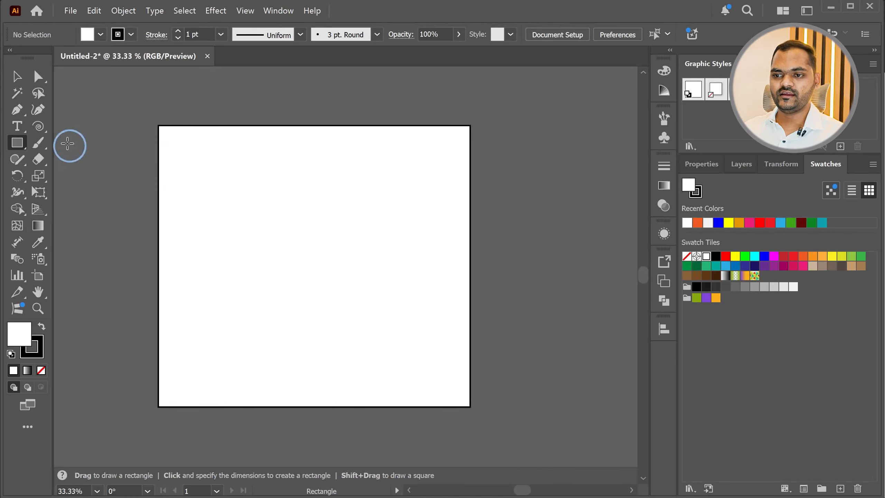
left_click_drag(228, 208, 293, 275)
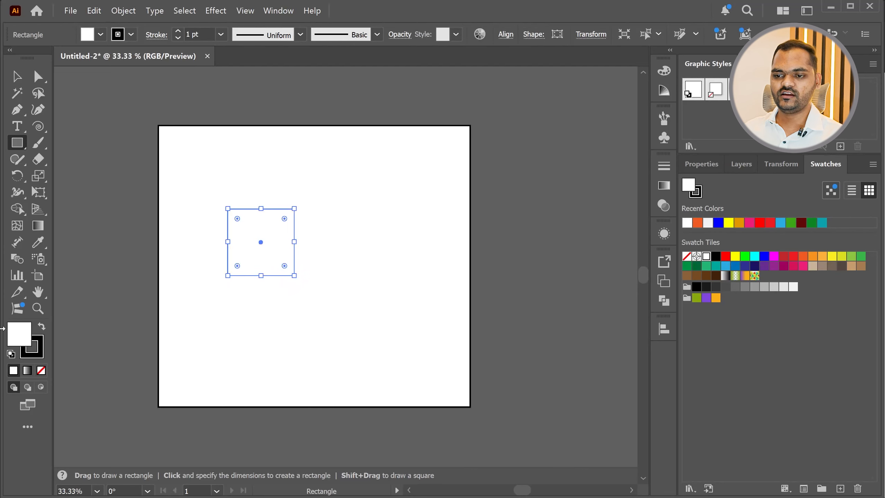
Set the square's fill to the teal color 00b8bc
double_click(19, 340)
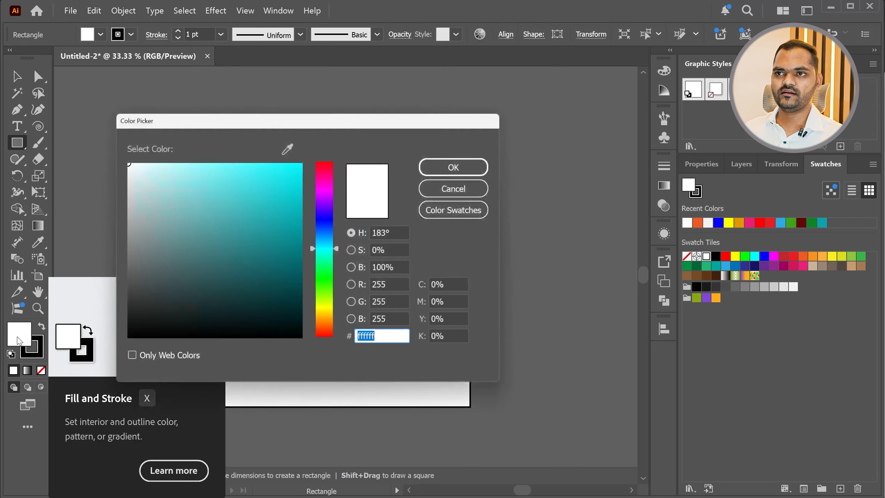
left_click(296, 181)
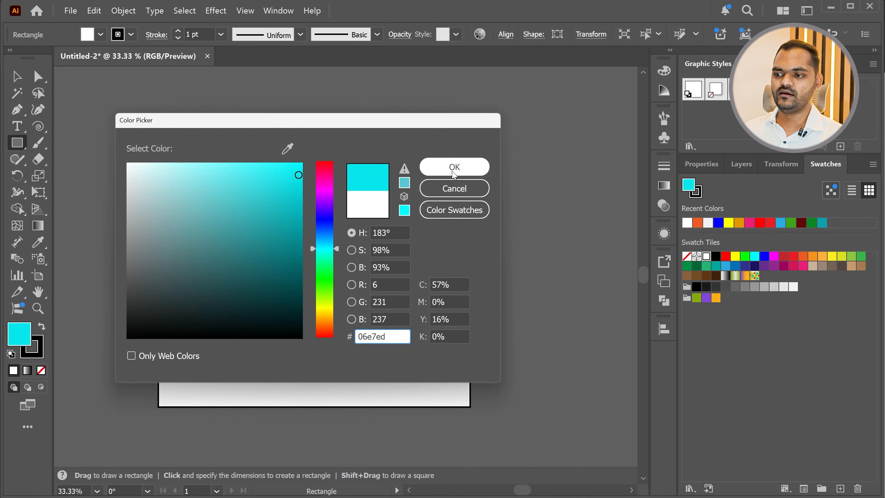
left_click_drag(294, 222, 318, 206)
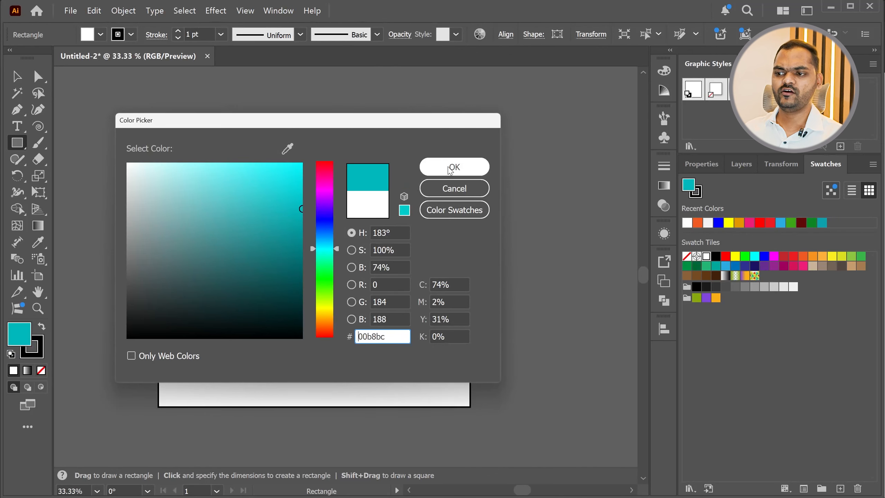
left_click(450, 168)
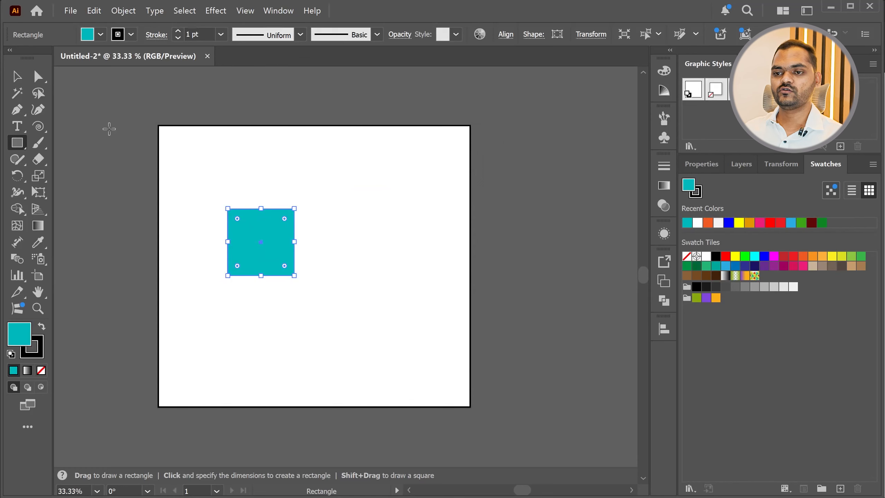
Reselect the square with the Selection tool and try several recent and swatch colors as its fill, ending with pink
left_click(16, 76)
left_click(304, 179)
left_click(262, 266)
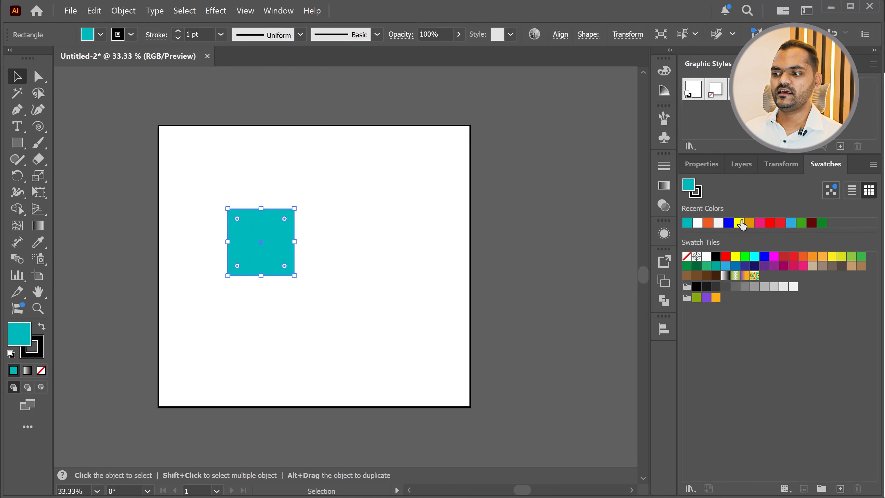
left_click(740, 222)
left_click(750, 223)
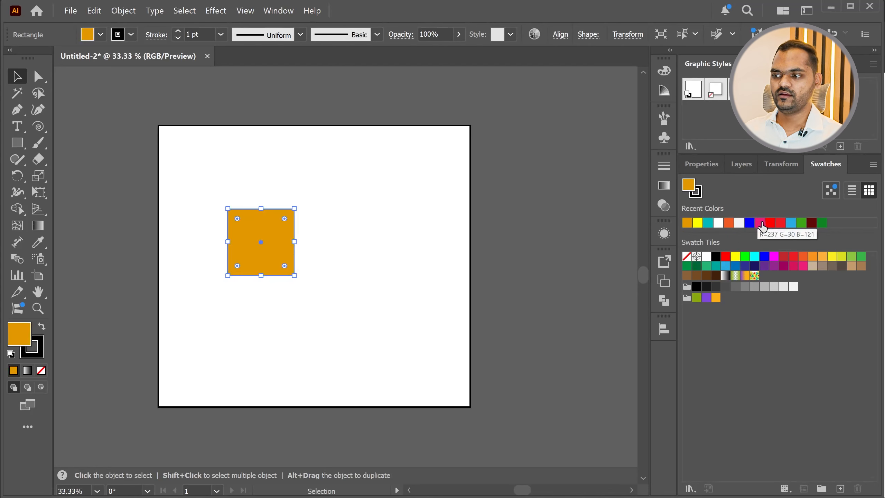
left_click(769, 222)
left_click(787, 258)
left_click(793, 257)
left_click(792, 266)
left_click(803, 256)
left_click(803, 266)
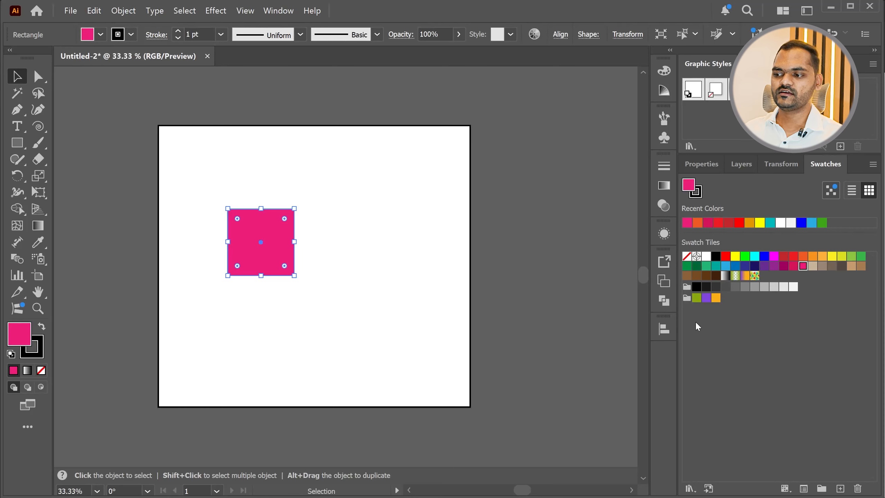
Duplicate the pink square until eight squares are scattered over the artboard, some of them overlapping
right_click(834, 165)
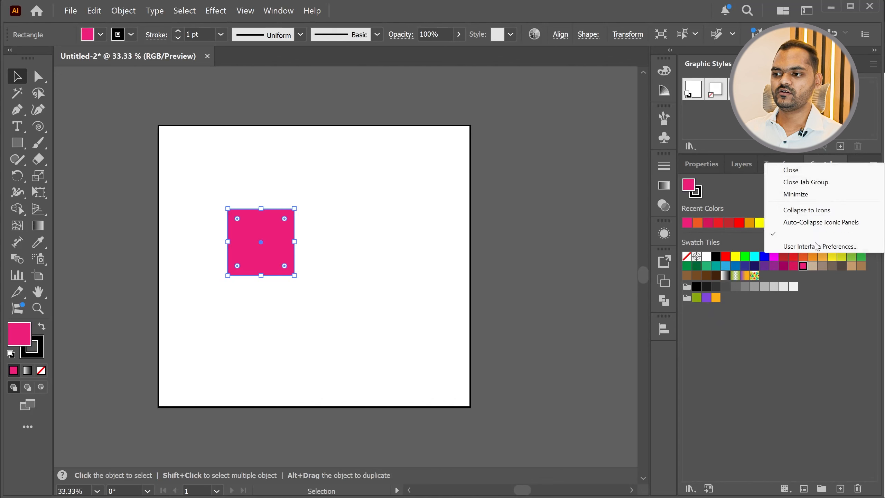
left_click(751, 358)
left_click_drag(253, 253, 288, 364)
left_click_drag(295, 371, 326, 181)
Fill the topmost square with magenta, the upper-right square with light orange and the bottom square with yellow-green
left_click(776, 257)
left_click(426, 204)
left_click(823, 258)
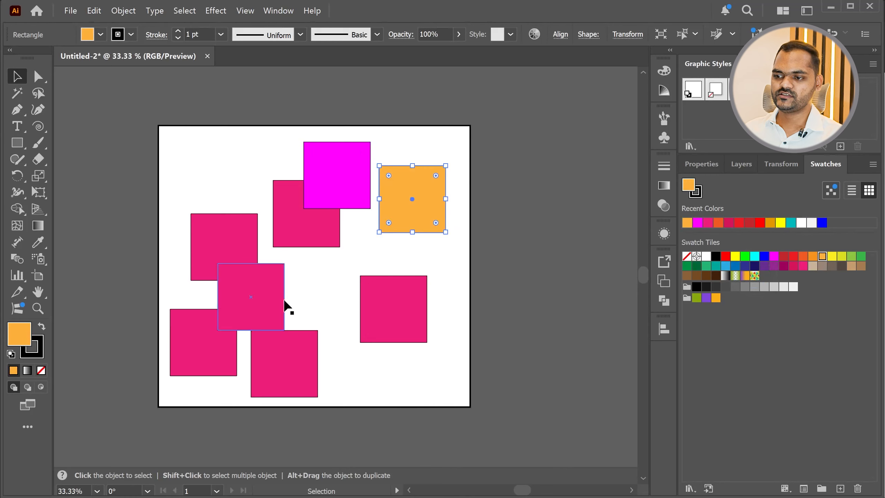
left_click(301, 367)
left_click(844, 257)
Fill the square above the yellow-green one with green, the lower-left one with blue and the one behind the magenta square with teal, and deselect
left_click(268, 289)
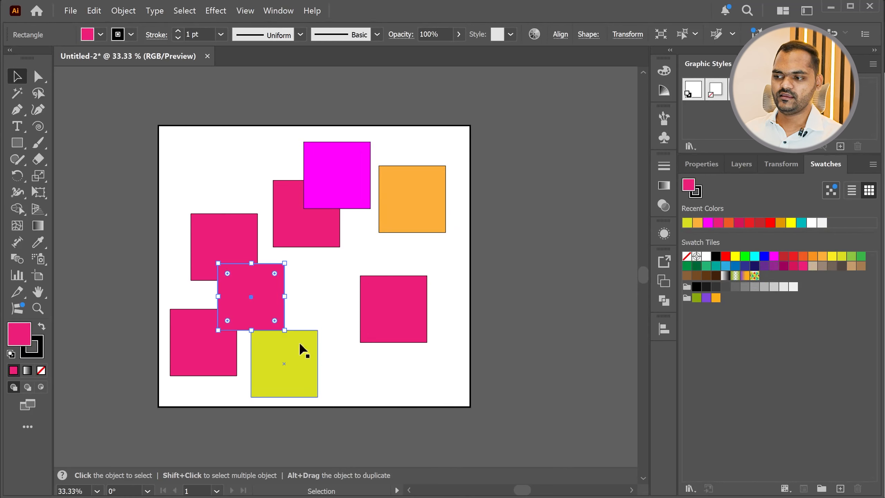
left_click(859, 259)
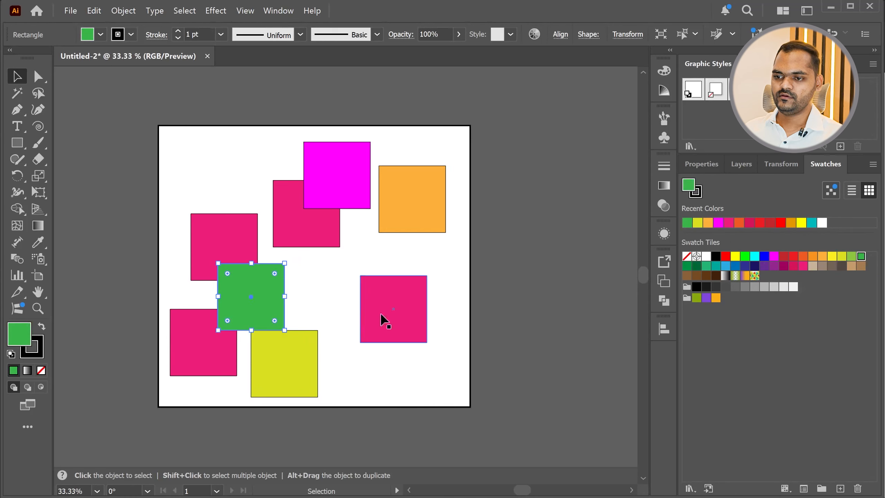
left_click(199, 341)
left_click(763, 257)
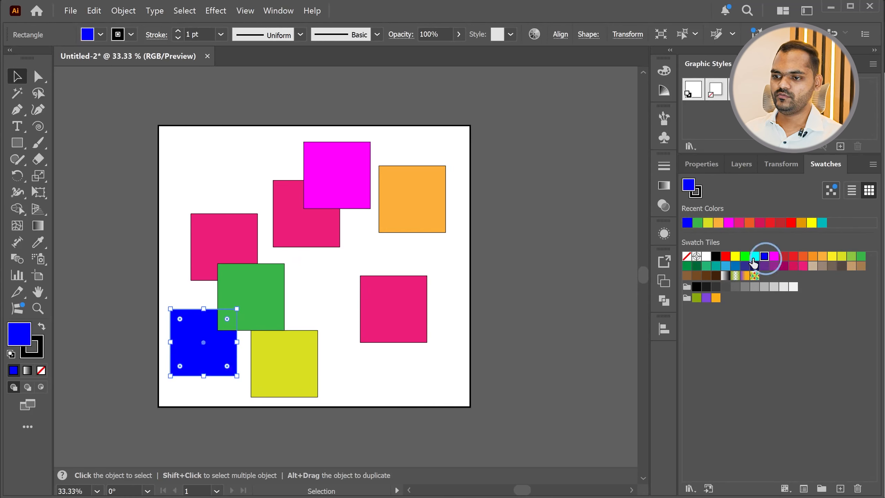
left_click(315, 241)
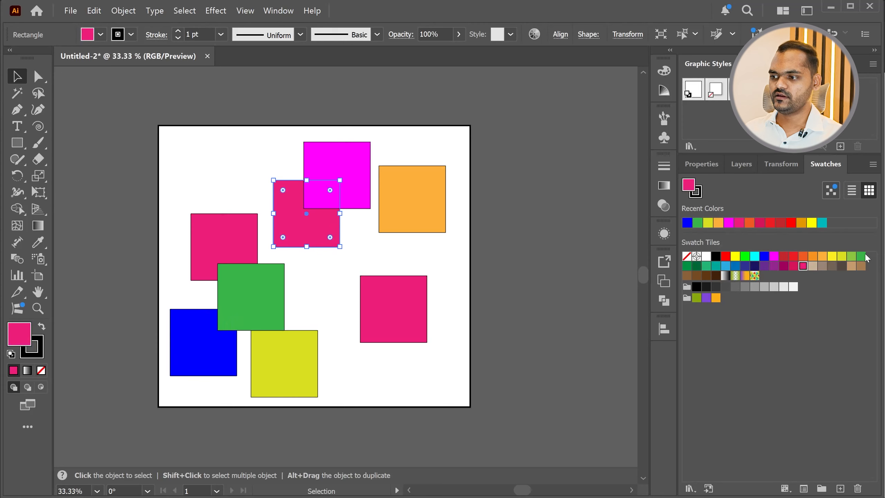
left_click(822, 223)
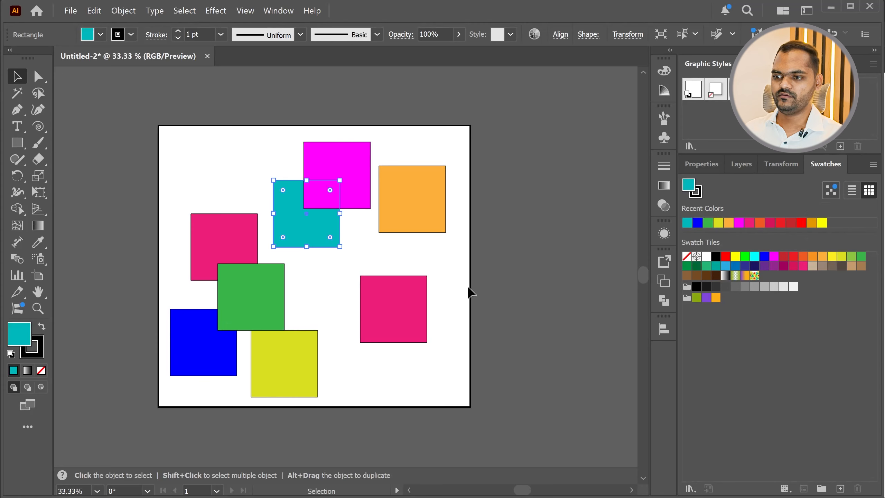
left_click(509, 327)
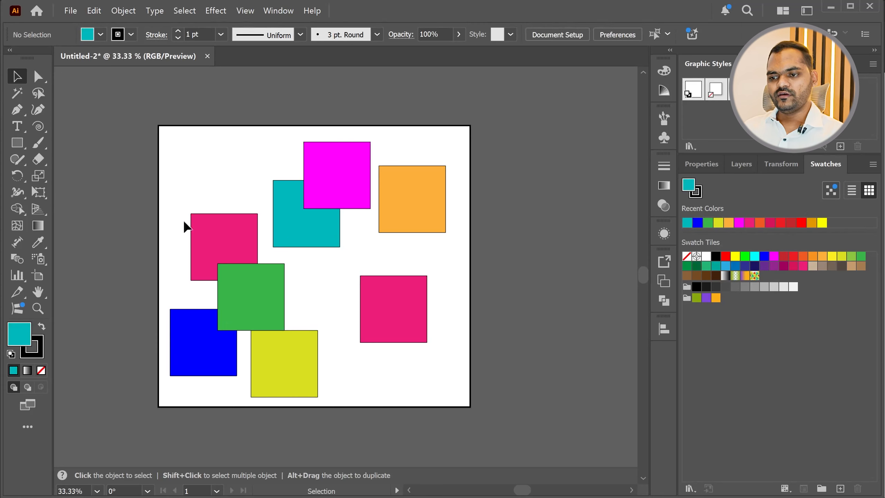
Select the magenta, teal and orange squares together with a selection marquee
left_click_drag(412, 142, 298, 230)
left_click(400, 141)
left_click_drag(400, 140, 336, 203)
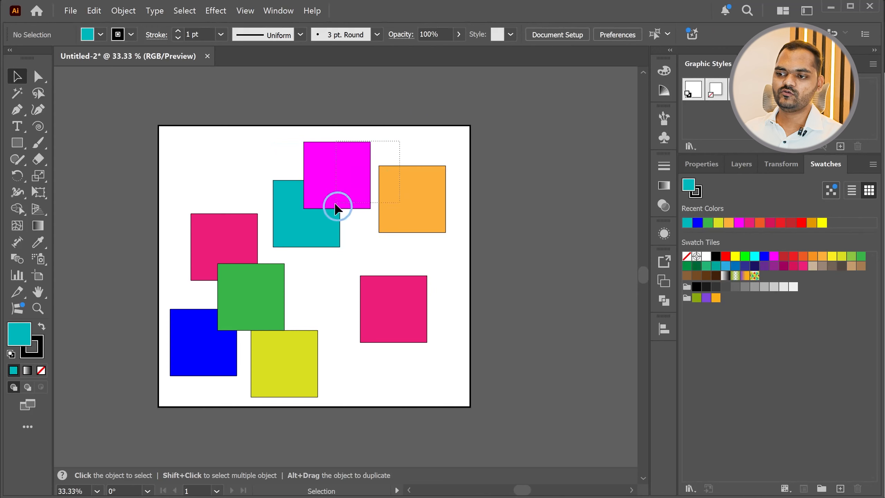
left_click_drag(295, 224, 294, 225)
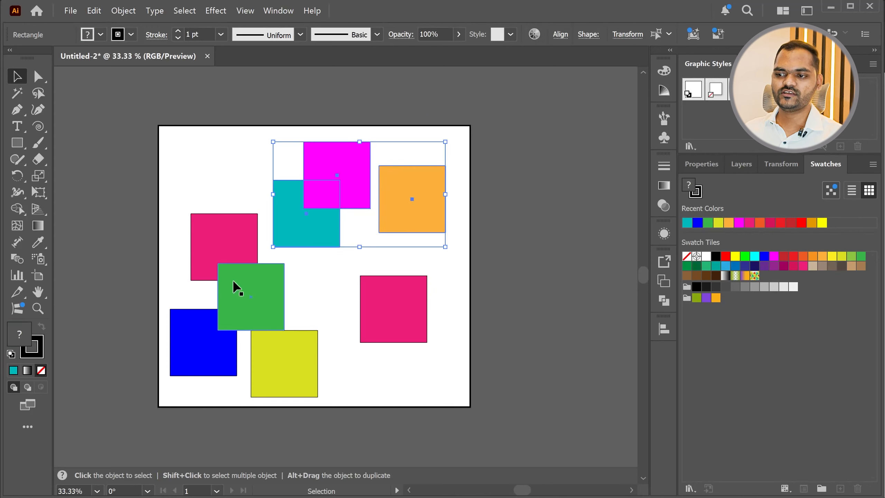
Add the green, yellow-green, blue and both pink squares to the current selection
key("shift")
left_click(237, 304, "shift")
left_click(288, 360, "shift")
left_click(194, 344, "shift")
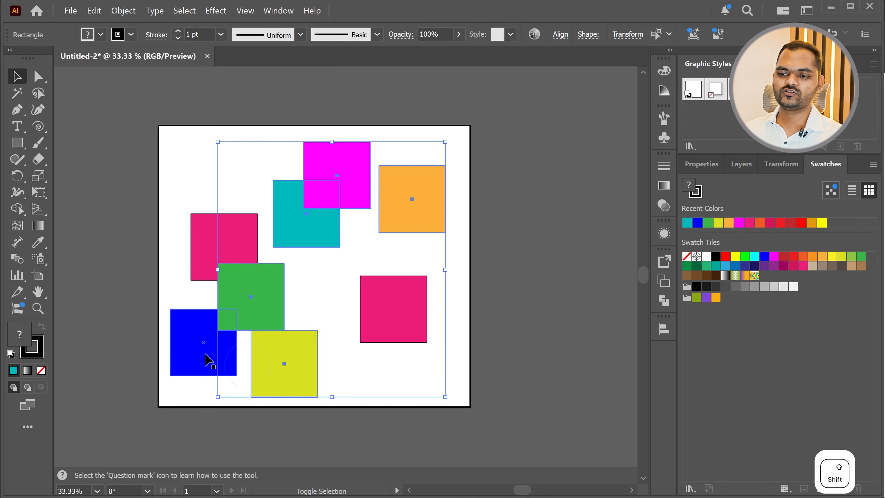
left_click(209, 247, "shift")
left_click(406, 317, "shift")
Try moving all the selected squares together, undo the move and deselect
left_click_drag(385, 305, 408, 299)
key("ctrl+z")
left_click(442, 290)
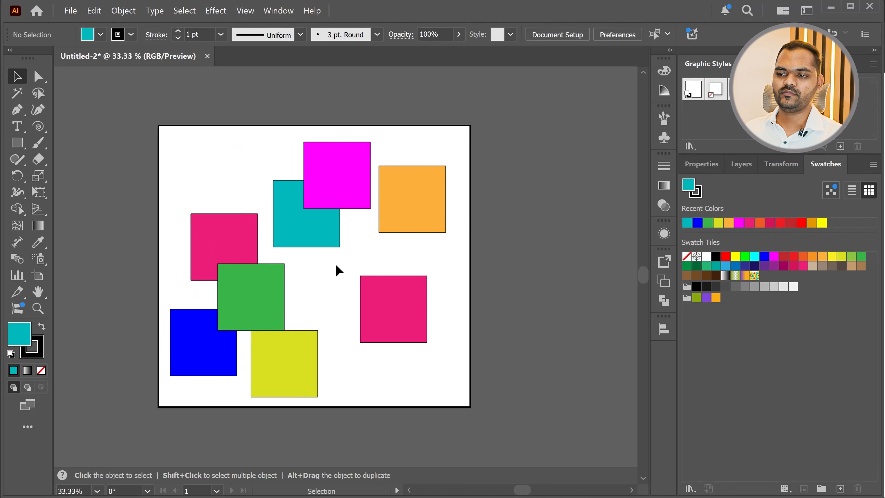
Select the magenta and teal squares with a marquee, add the blue one, try moving the three together, undo and deselect
left_click_drag(348, 194, 289, 172)
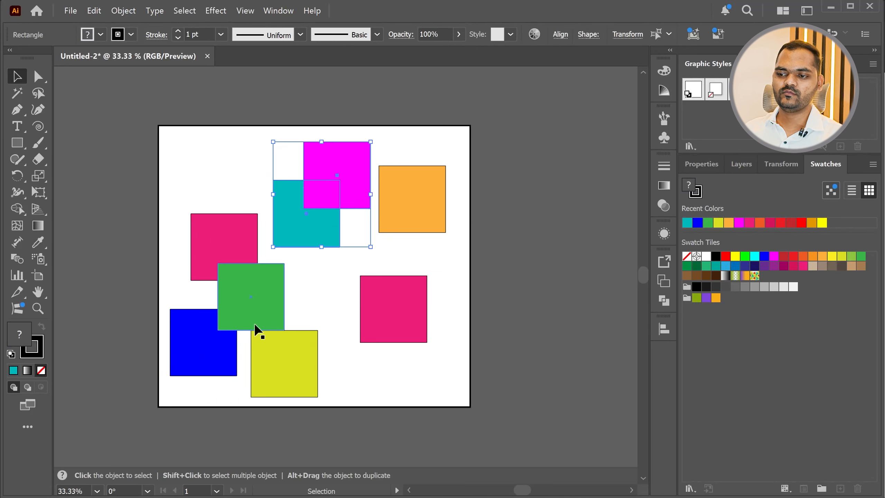
left_click(195, 352, "shift")
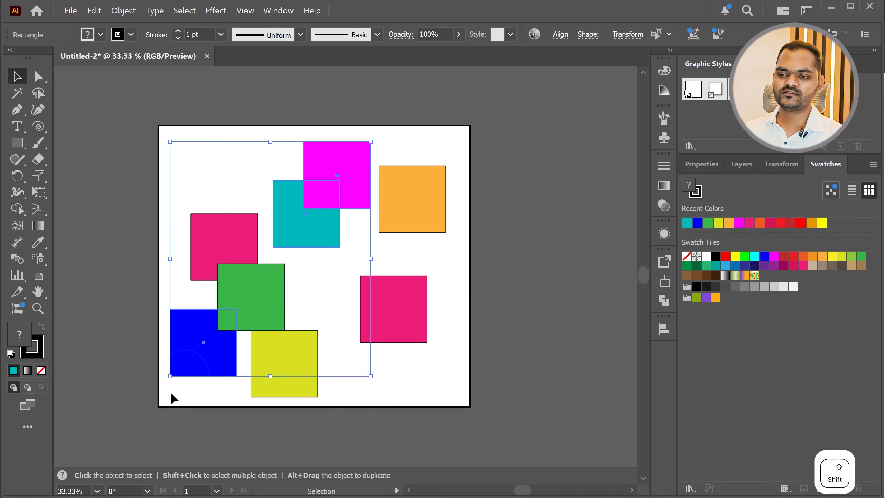
left_click_drag(184, 352, 271, 366)
key("ctrl+z")
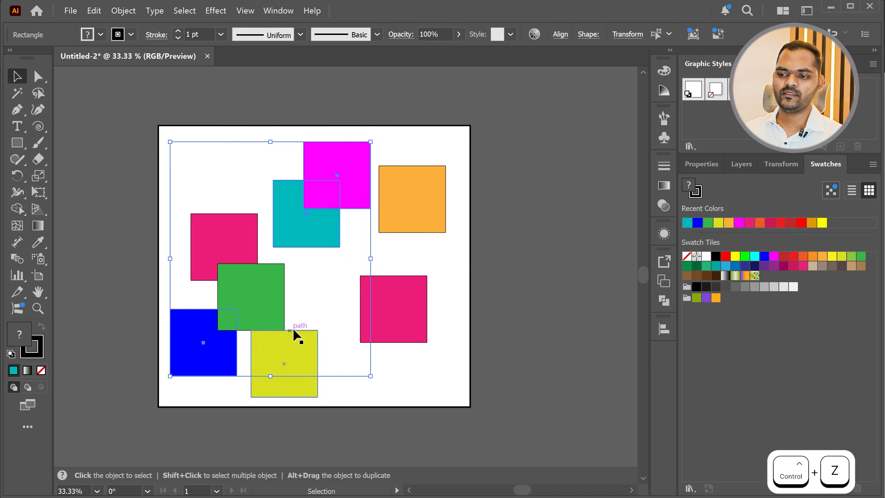
left_click(428, 384)
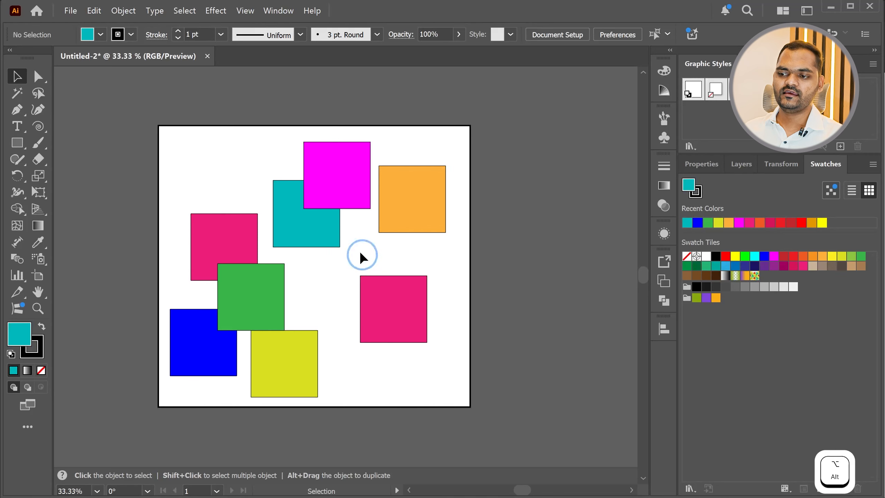
Marquee-select the magenta and teal squares, add the blue, green and yellow-green ones with a second marquee, try moving them, undo and deselect
left_click_drag(326, 207, 327, 208)
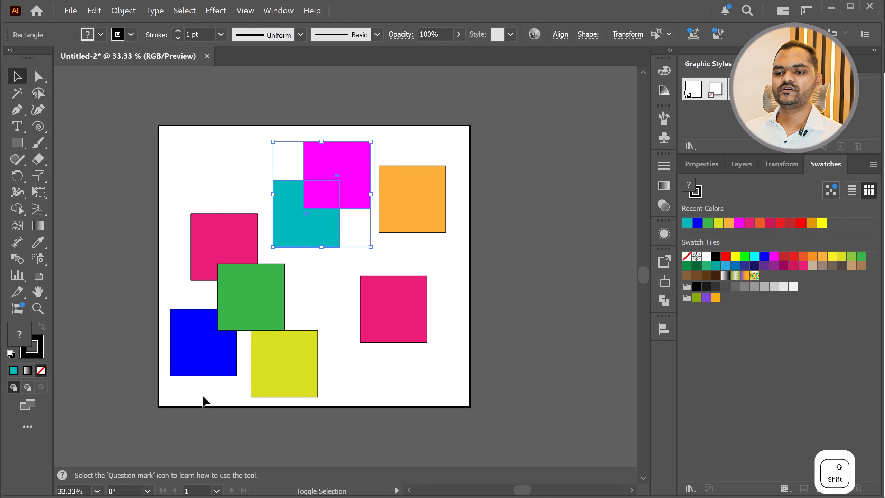
left_click_drag(276, 320, 278, 320)
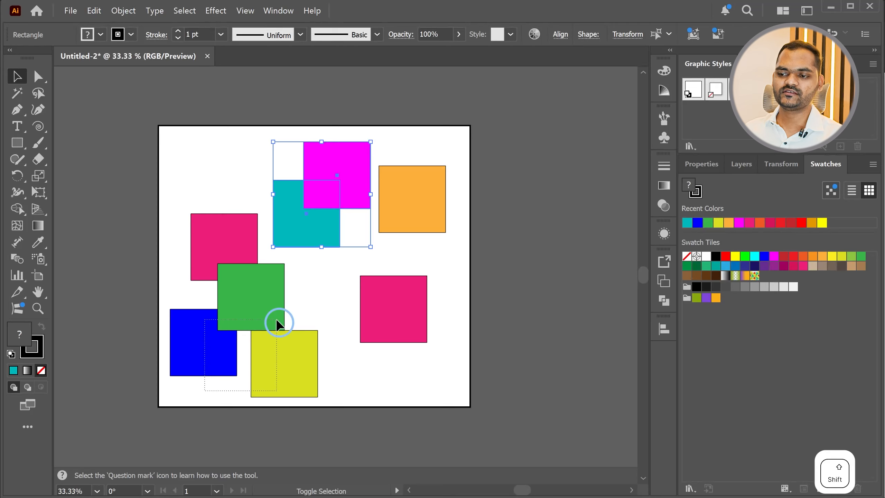
left_click_drag(276, 318, 293, 269)
key("ctrl+z")
left_click(482, 250)
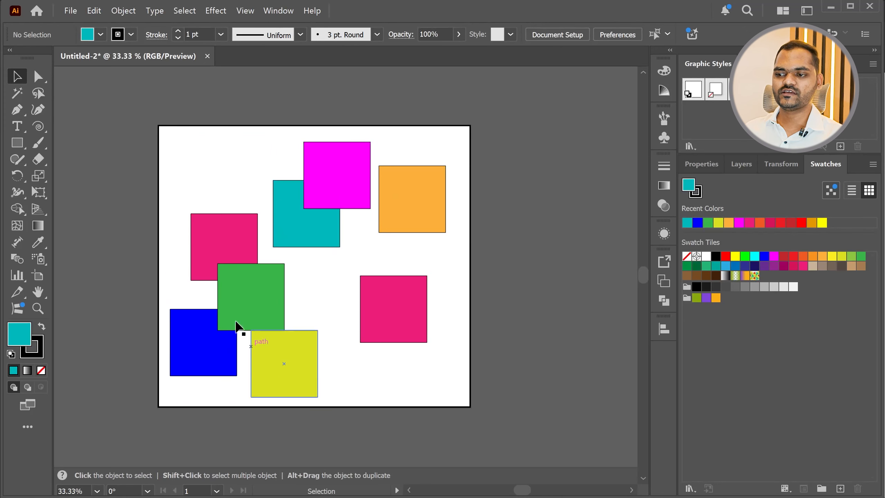
Switch to the lesson outline in Chrome, highlight the "Rotate Object +" topic and return to Illustrator
key("alt+Tab")
left_click_drag(150, 225, 348, 224)
key("alt+Tab")
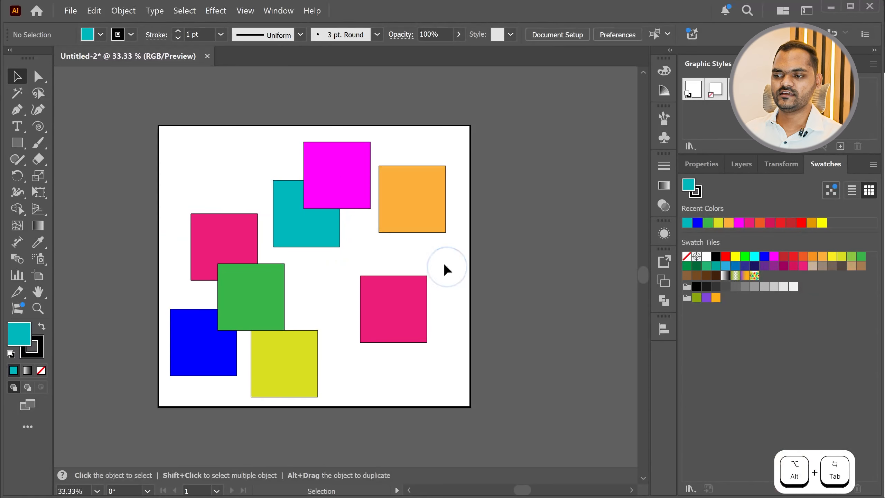
Try nudging the right-hand pink square and rotating it freely, and undo both changes
left_click_drag(392, 310, 385, 309)
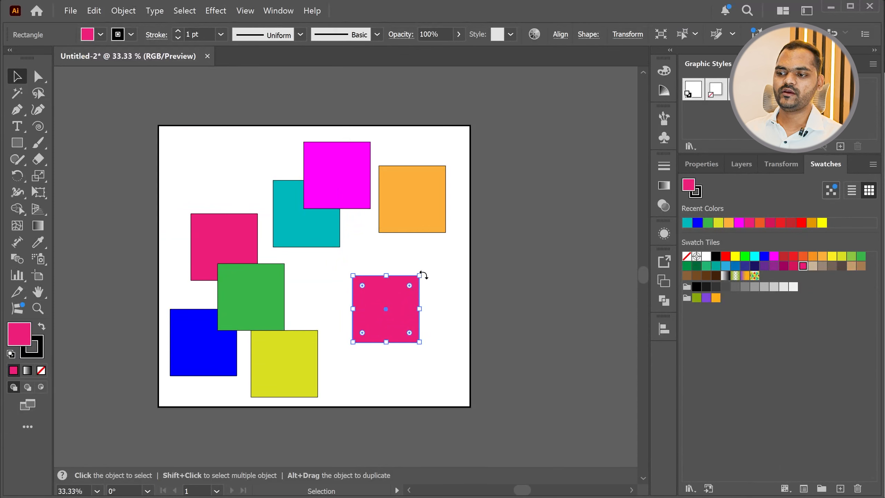
left_click_drag(423, 273, 432, 324)
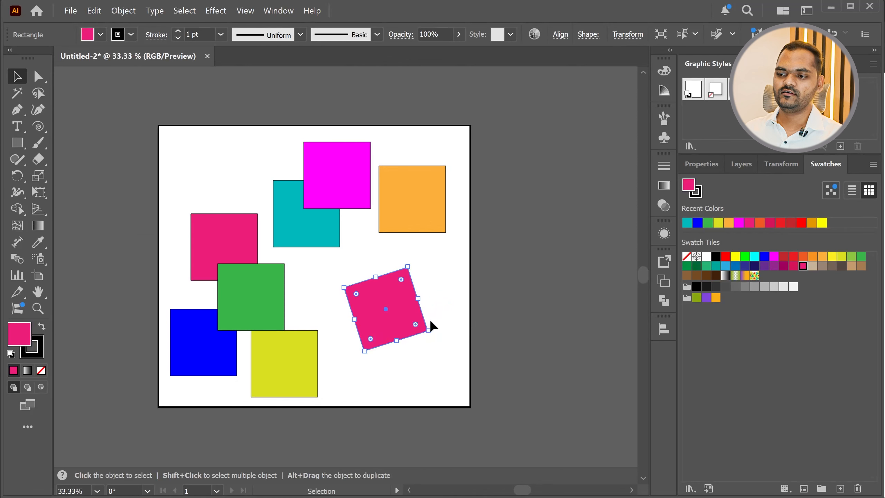
scroll(429, 322, "up", 3)
scroll(383, 321, "down", 1)
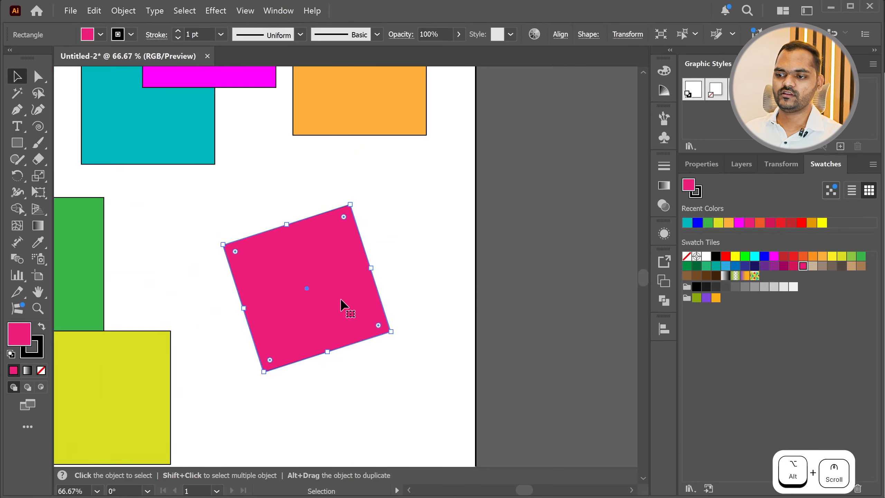
scroll(362, 322, "down", 3)
key("a")
key("ctrl+z")
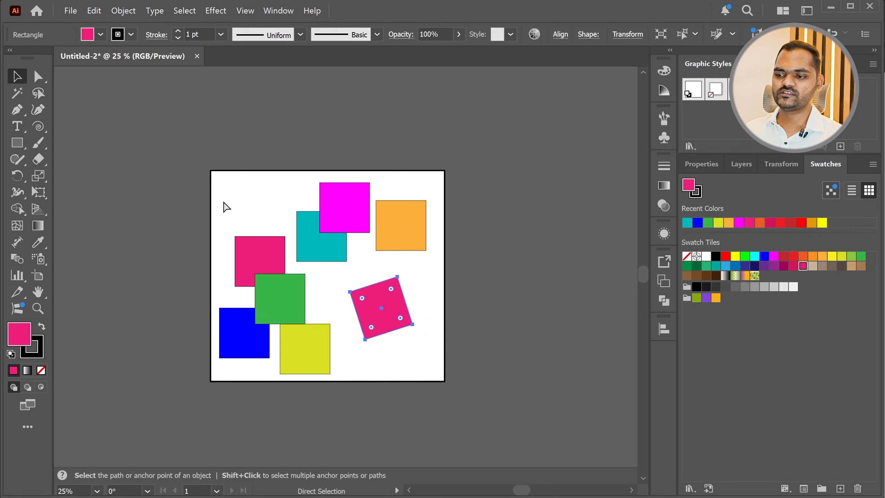
Delete every square except the pink one on the artboard's right side
key("v")
left_click_drag(329, 360, 345, 363)
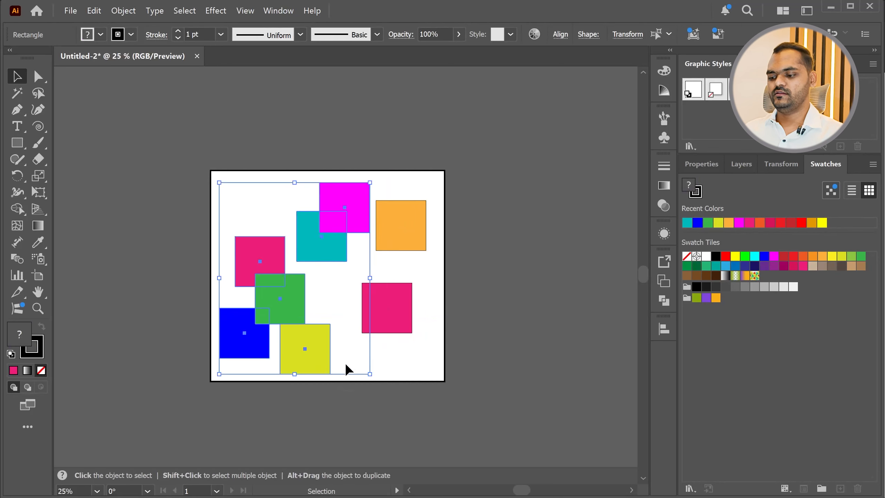
key("Delete")
left_click(382, 235)
key("Delete")
Move the remaining pink square to the middle of the artboard
left_click_drag(399, 305, 333, 274)
scroll(333, 275, "up", 3)
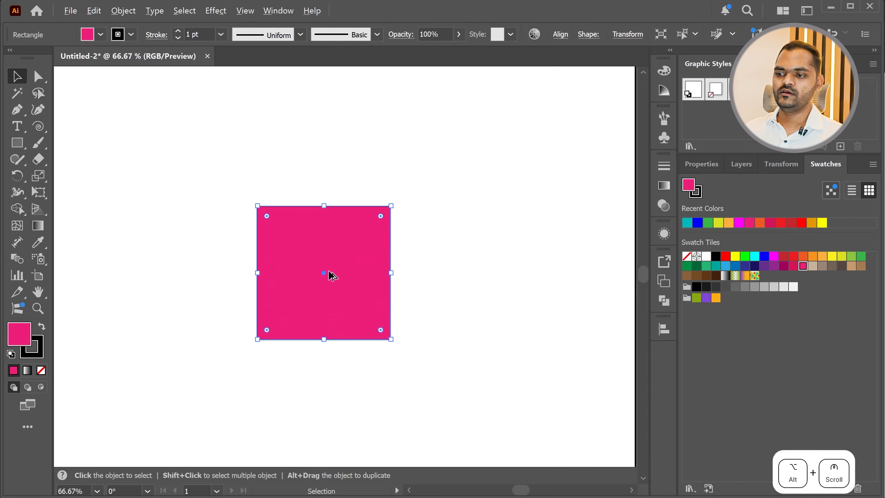
scroll(332, 275, "up", 1)
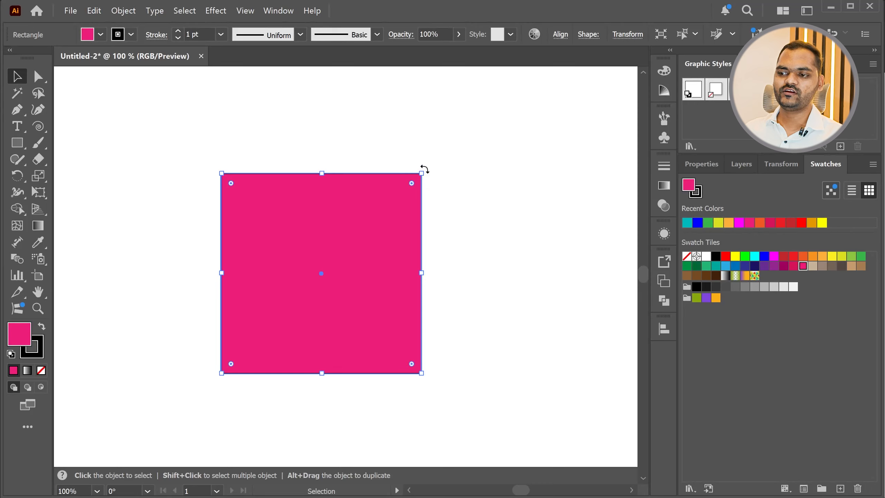
Try rotating the pink square freely by its corner, turn it back upright and undo the rotation
left_click_drag(425, 170, 493, 255)
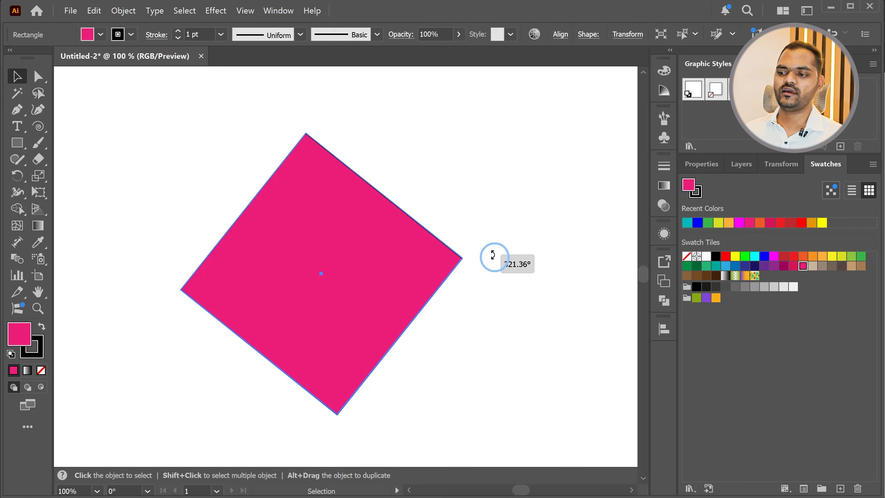
left_click_drag(492, 255, 472, 249)
key("ctrl")
left_click_drag(469, 218, 452, 144)
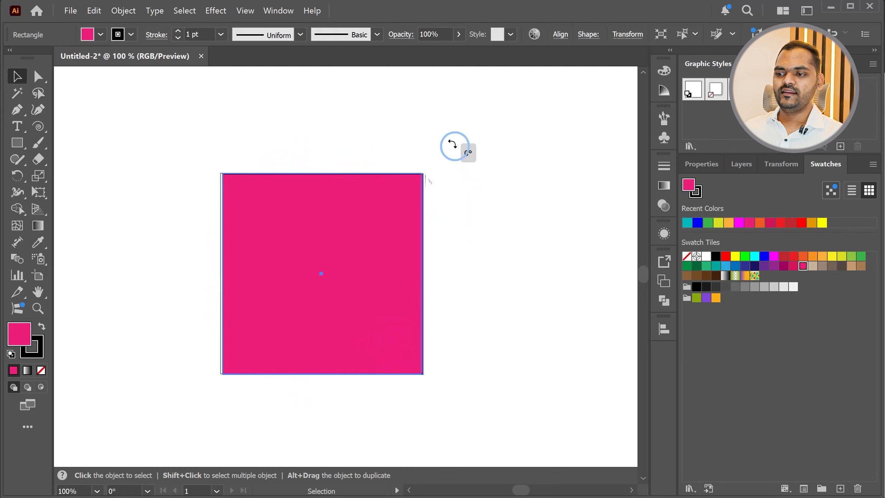
key("ctrl+z")
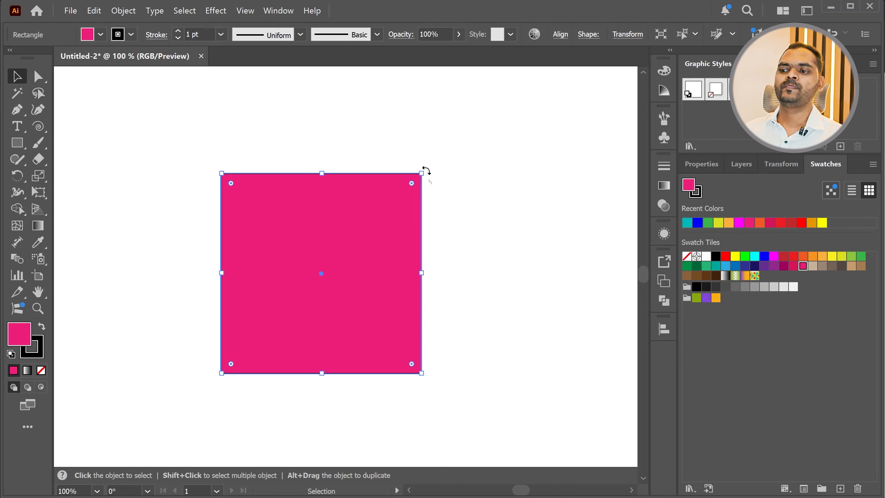
Try rotating the pink square 45° with the angle constrained and deselect it
left_click_drag(426, 169, 428, 116)
left_click(533, 176)
scroll(313, 288, "down", 1)
scroll(310, 258, "up", 1)
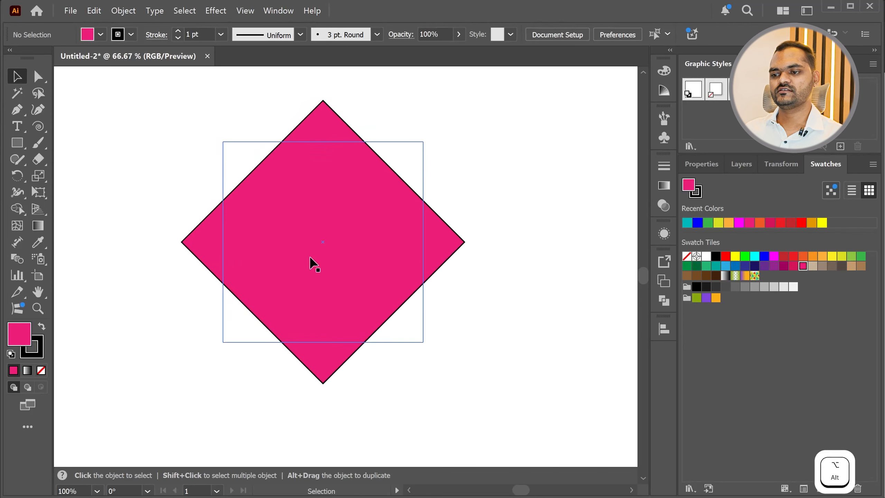
Move the pink square away towards the lower right and bring it back near the artboard's middle
scroll(311, 259, "up", 1)
left_click_drag(316, 231, 421, 383)
scroll(286, 206, "down", 1)
scroll(285, 209, "down", 1)
scroll(285, 213, "up", 1)
scroll(423, 327, "up", 1)
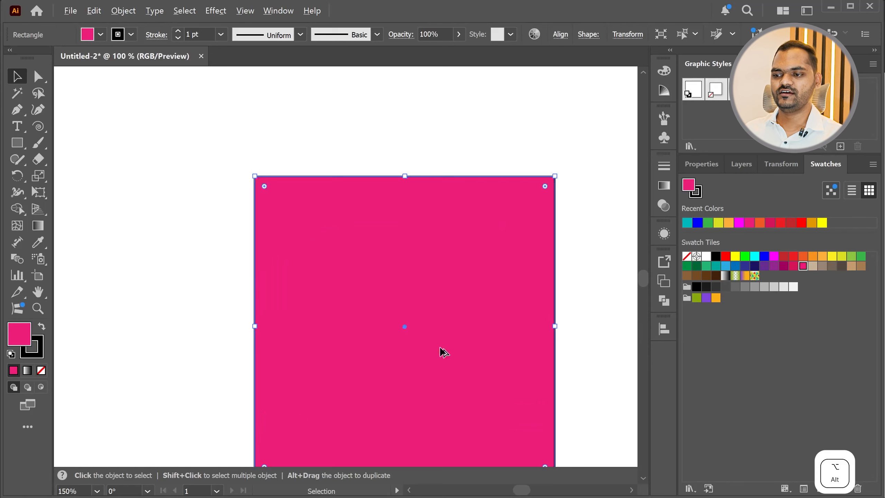
scroll(297, 259, "down", 2)
left_click_drag(371, 294, 306, 245)
Rotate the pink square with the angle constrained to 45° steps so it stands on one corner as a diamond
scroll(239, 211, "up", 2)
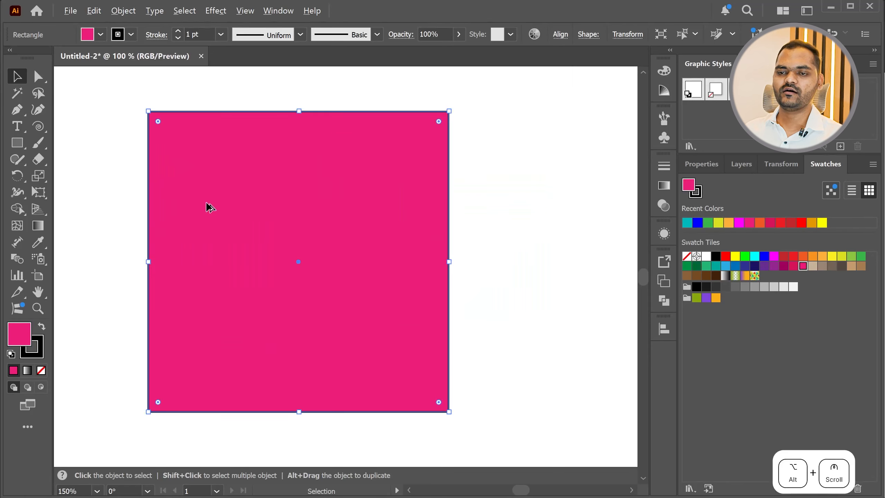
scroll(380, 293, "down", 1)
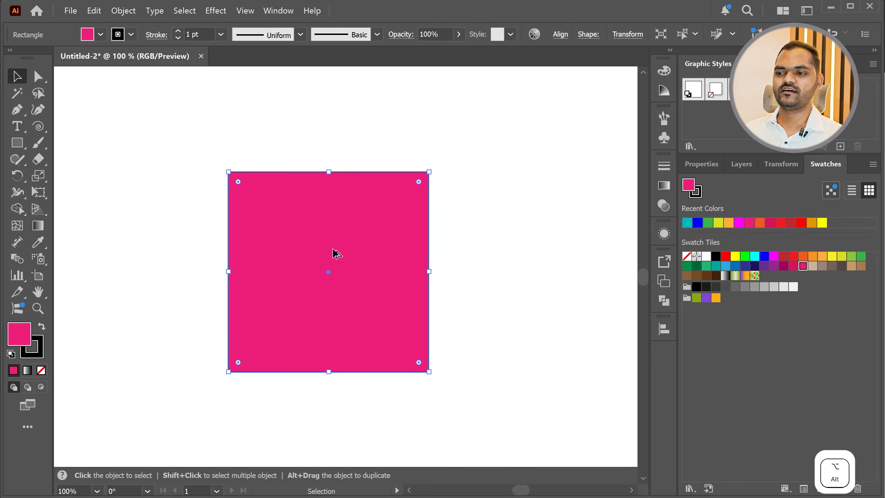
scroll(336, 253, "up", 1)
scroll(265, 227, "down", 1)
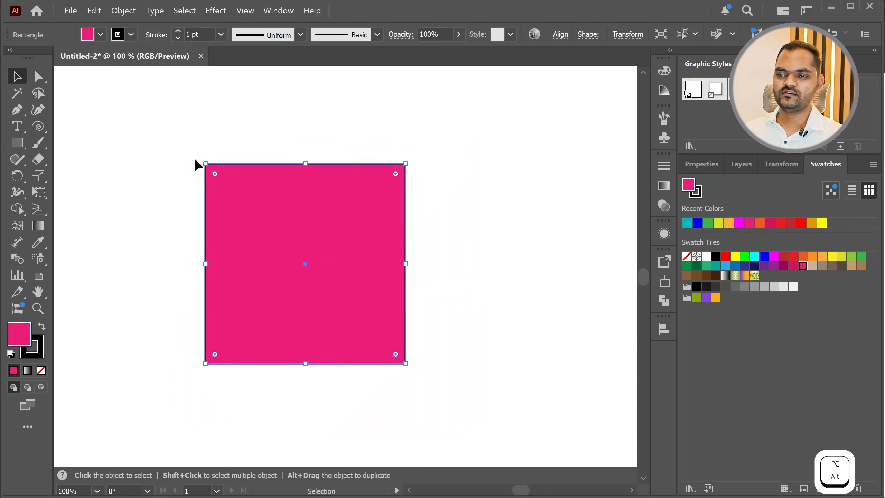
left_click_drag(202, 160, 443, 264)
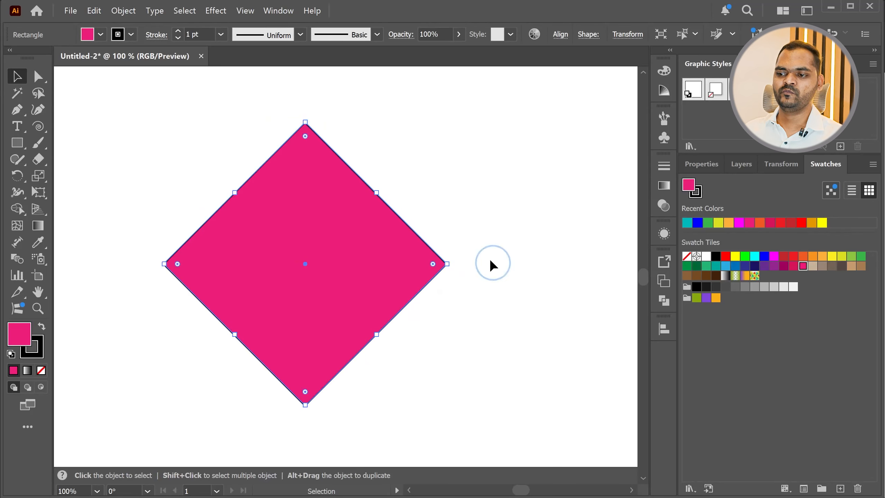
scroll(273, 262, "down", 1)
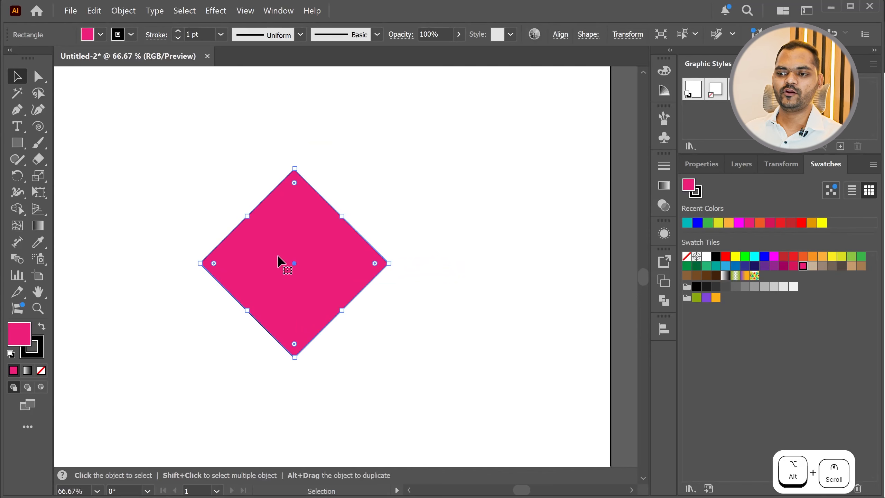
Switch to the lesson outline in Chrome, highlight the "Color Fill + Stroke (in Multiple Objects)" topic and return to Illustrator
key("alt+Tab")
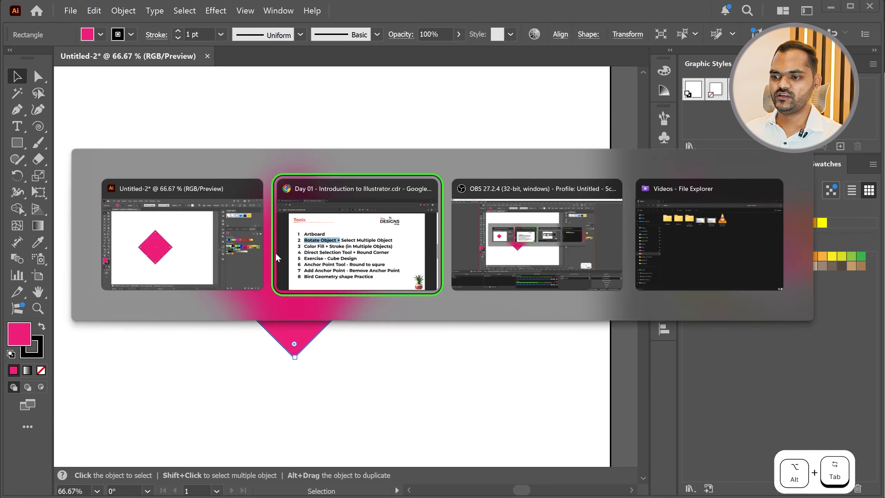
left_click_drag(151, 262, 640, 262)
key("alt+Tab")
Duplicate the pink diamond until nine diamonds are scattered over the artboard, some overlapping, and deselect
left_click(472, 292)
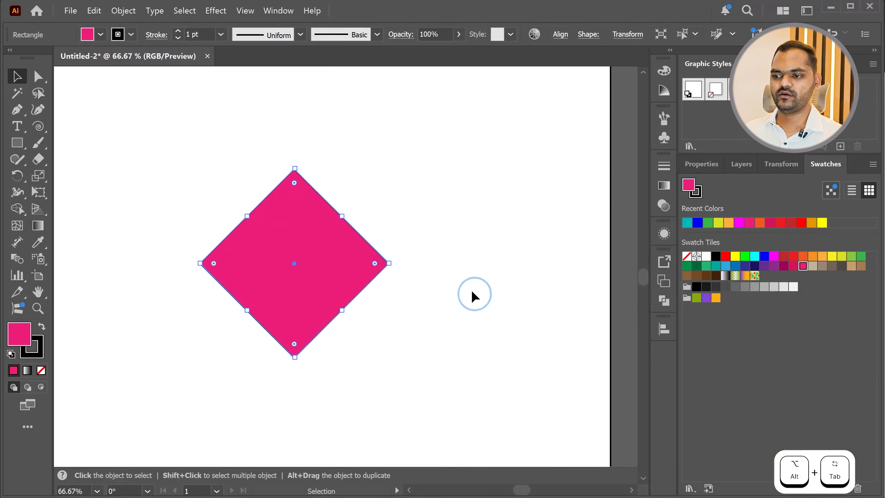
left_click(307, 238)
scroll(302, 245, "down", 2)
scroll(306, 277, "up", 1)
left_click_drag(323, 281, 522, 103)
left_click_drag(342, 271, 156, 397)
scroll(335, 258, "down", 1, "alt")
left_click(503, 355)
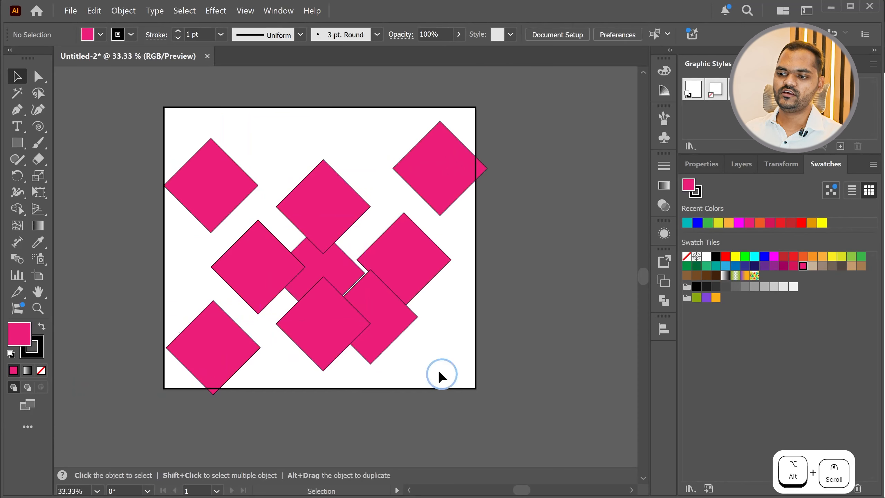
Select the four neighbouring diamonds in the lower middle and right of the artboard, undoing a trial move of them
left_click(318, 262)
left_click_drag(373, 294, 383, 307)
key("ctrl+z")
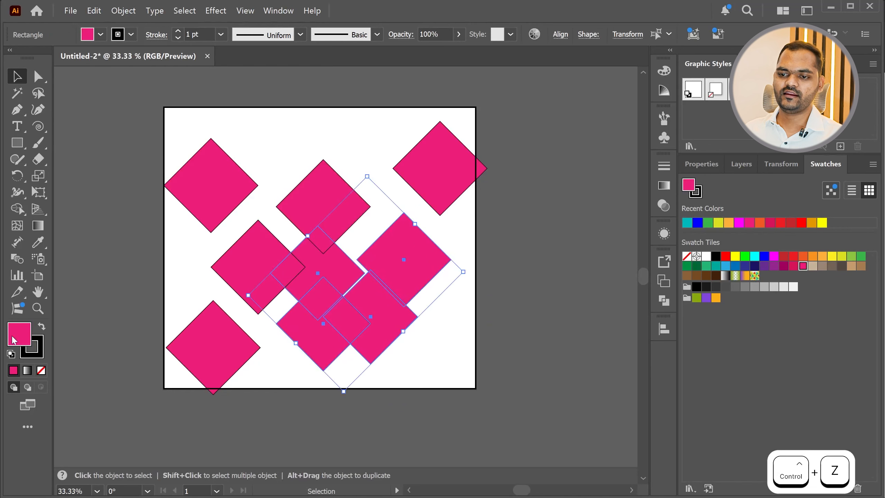
Fill the four selected diamonds with a bright blue chosen in the Color Picker
double_click(11, 339)
left_click(290, 222)
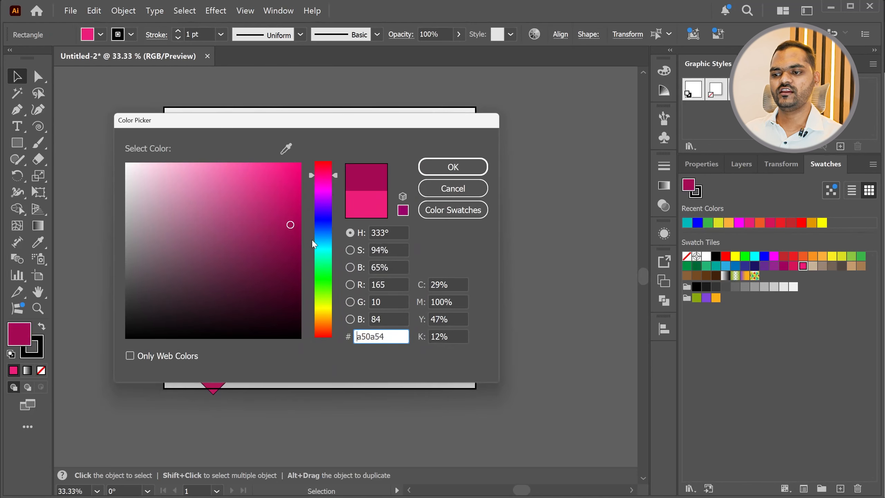
left_click(323, 237)
left_click(300, 197)
left_click(452, 167)
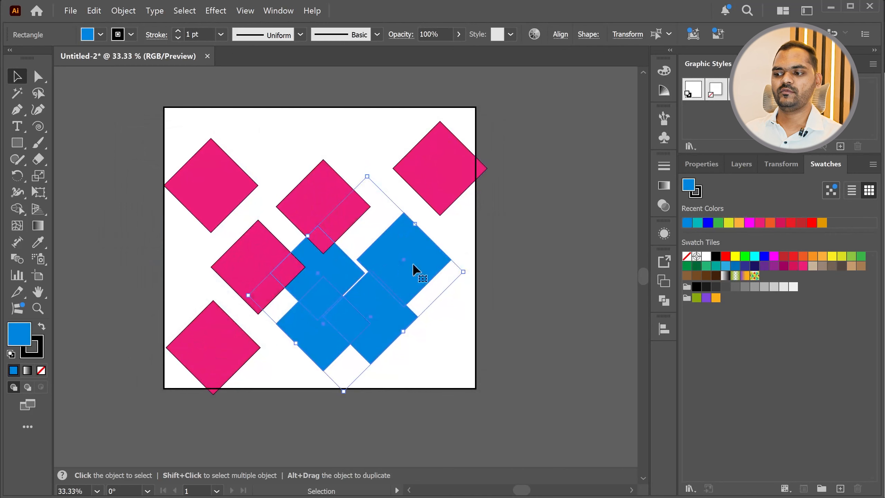
Fill the upper middle diamond with red from the swatches
left_click(323, 190)
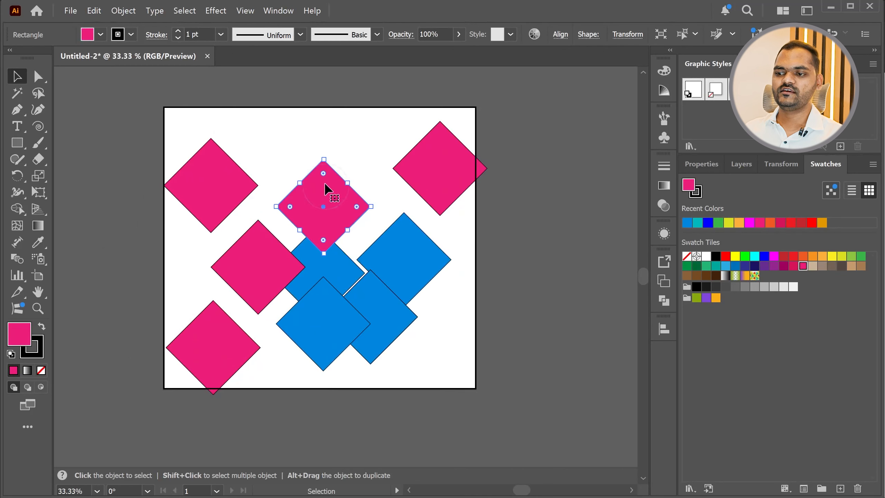
left_click(793, 223)
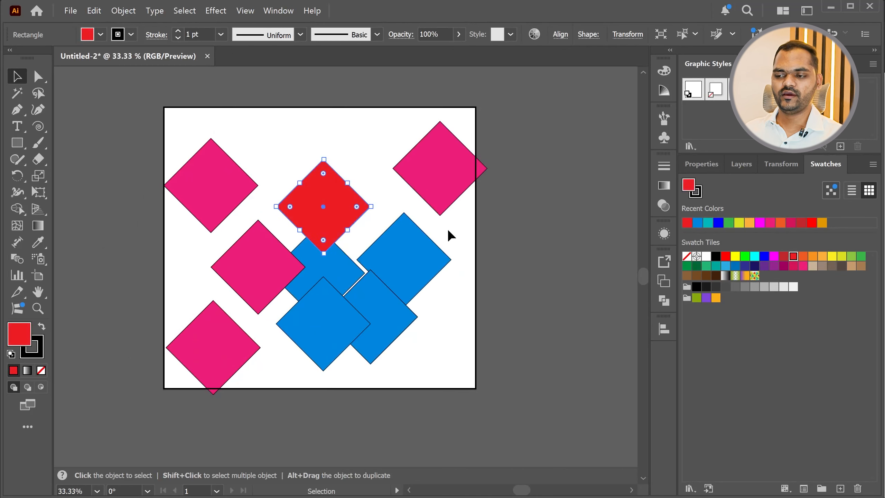
left_click_drag(293, 248, 302, 254)
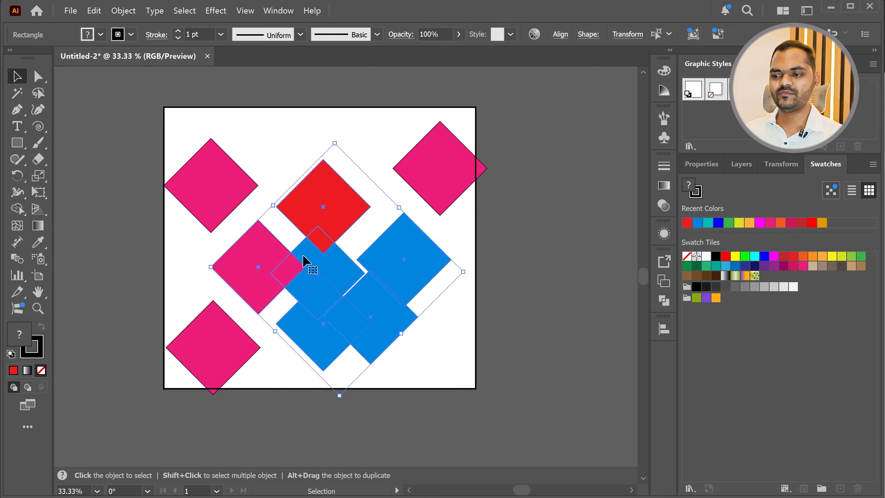
left_click(484, 336)
left_click_drag(522, 355, 167, 150)
left_click(571, 323)
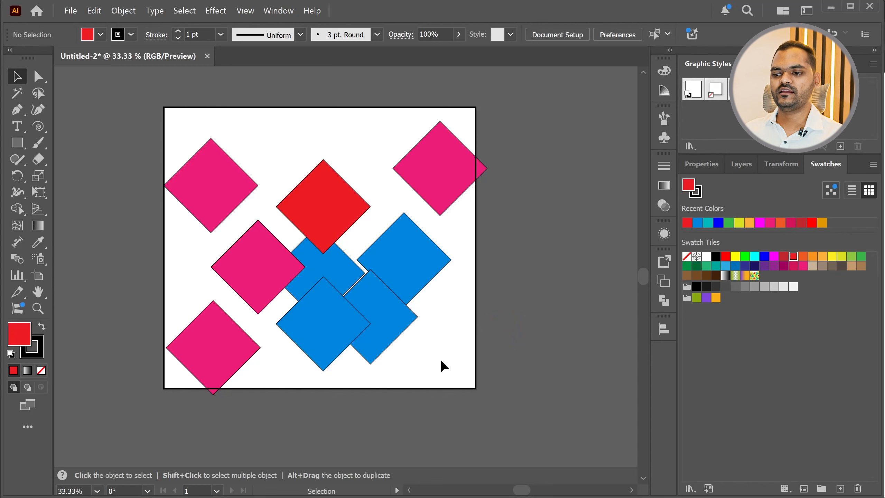
Select only the four blue diamonds
left_click_drag(328, 258, 396, 318)
key("ctrl")
key("ctrl+z")
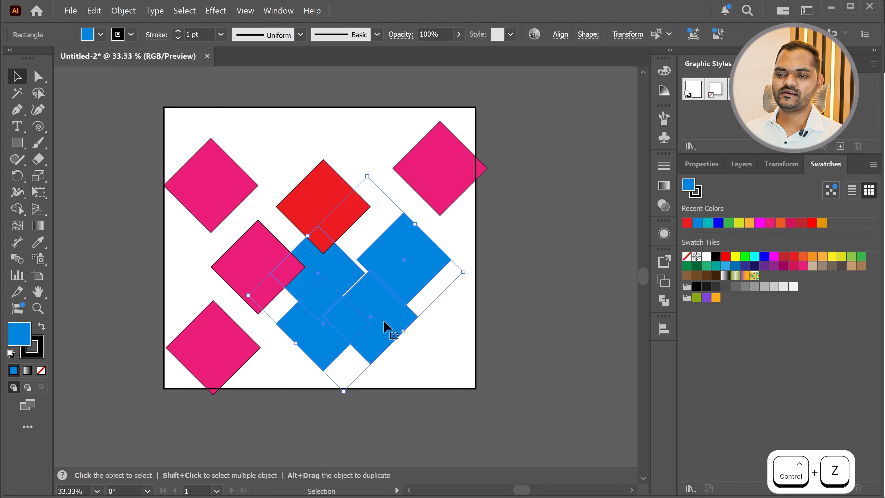
Remove the stroke from the four selected blue diamonds, leaving only their fill
left_click(41, 347)
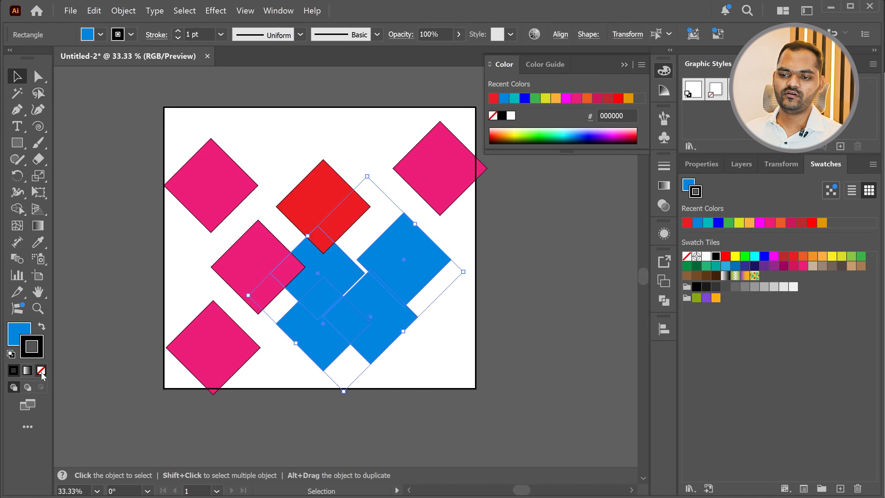
left_click(42, 375)
left_click(462, 340)
scroll(462, 340, "up", 9, "alt")
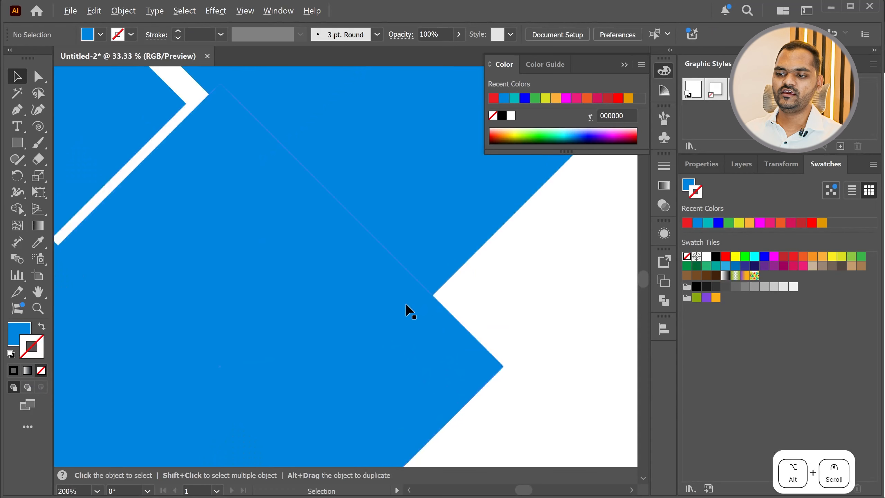
scroll(433, 299, "down", 10, "alt")
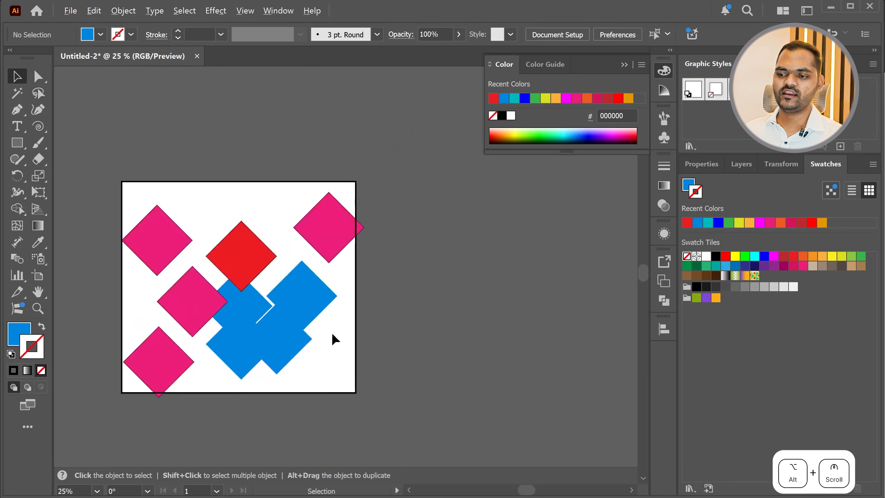
left_click(236, 300)
scroll(325, 335, "up", 7, "alt")
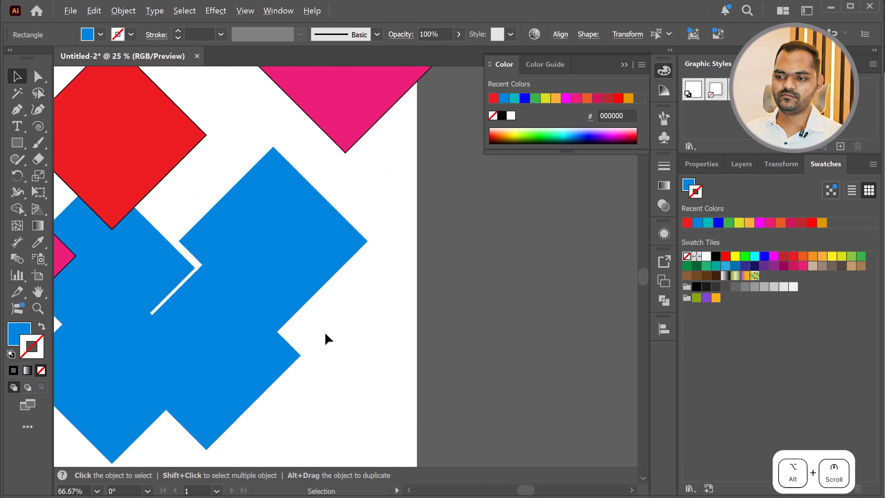
Give the four blue diamonds a hot pink stroke, ff007a, using the Color Picker
double_click(32, 353)
left_click_drag(264, 205, 319, 161)
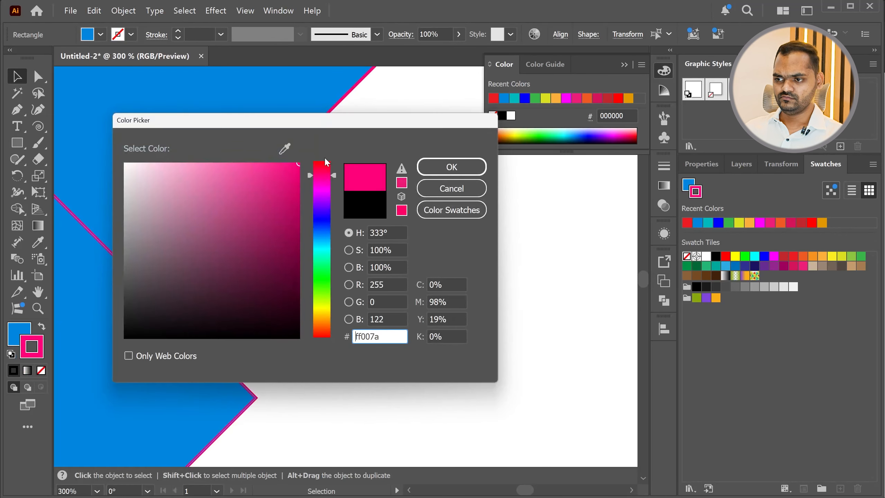
left_click(452, 167)
Examine the pink stroke along the edges and corners of the blue diamonds up close
scroll(302, 324, "down", 2)
scroll(301, 323, "up", 4)
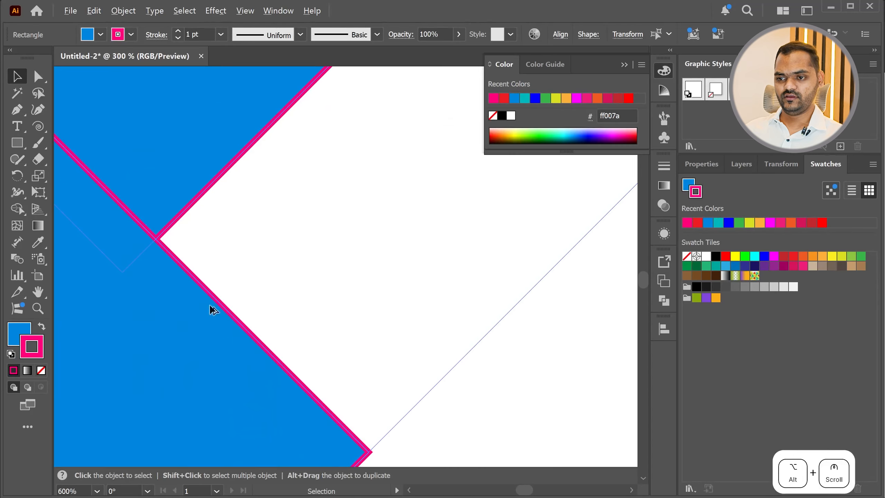
scroll(251, 333, "up", 1)
scroll(355, 295, "down", 8)
scroll(352, 304, "up", 2)
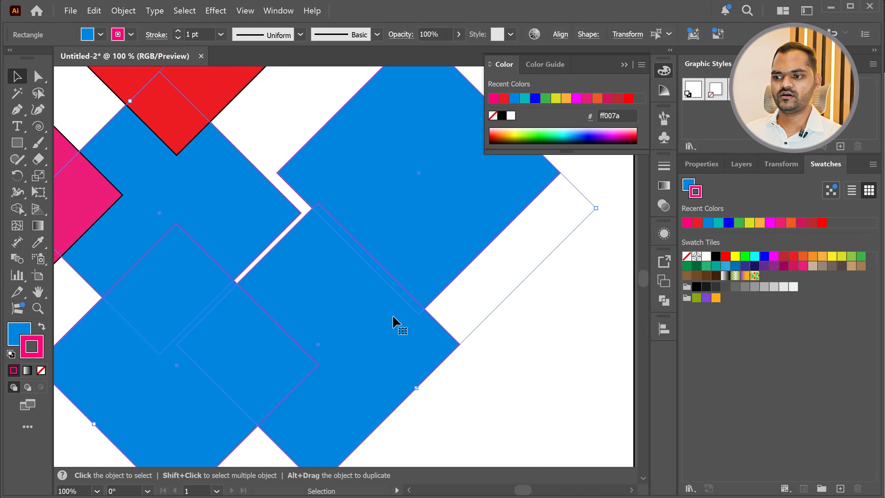
scroll(288, 312, "down", 3)
scroll(365, 191, "up", 5)
scroll(314, 230, "up", 4)
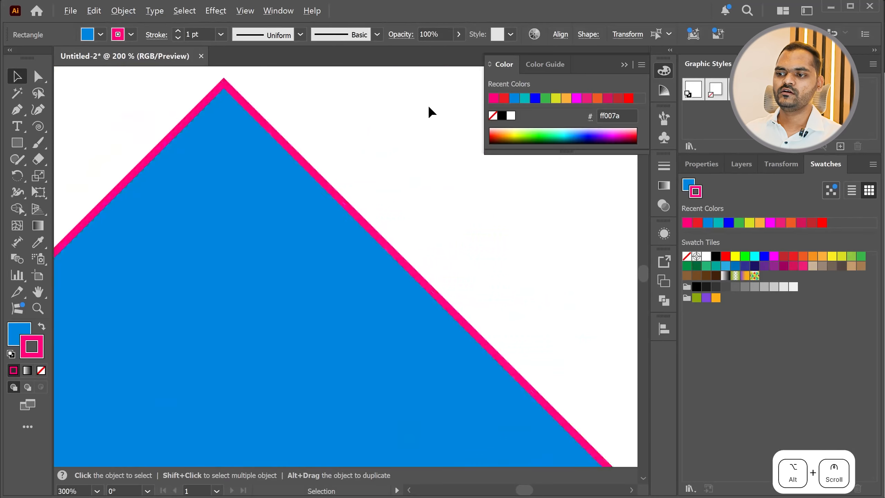
scroll(387, 221, "down", 6)
scroll(347, 170, "up", 4)
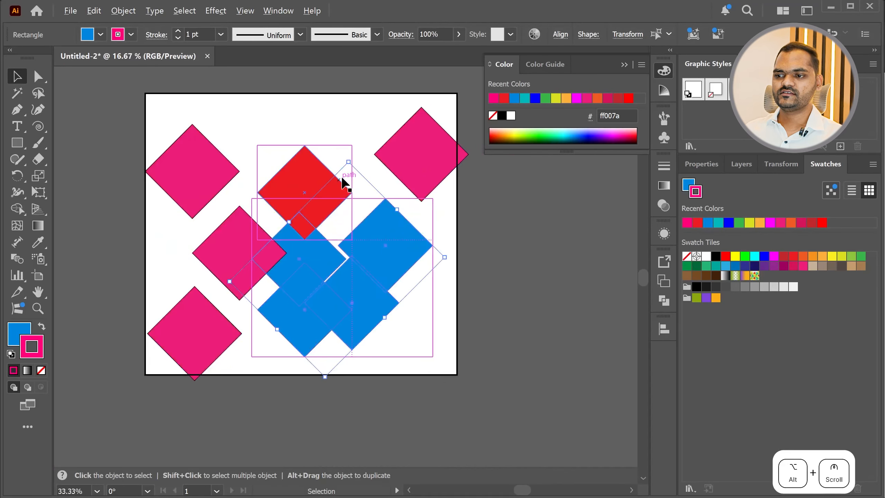
Try stroke weights of 6 pt and 14 pt on the four blue diamonds
left_click(221, 34)
left_click(238, 171)
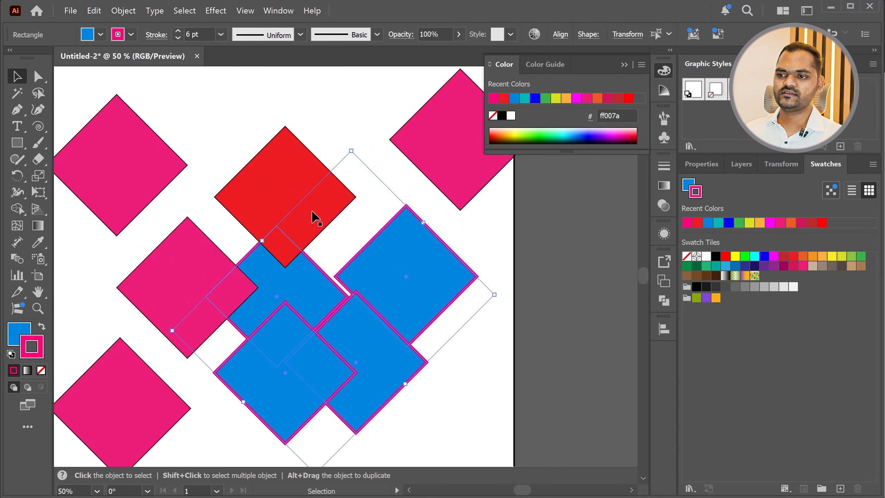
left_click(220, 34)
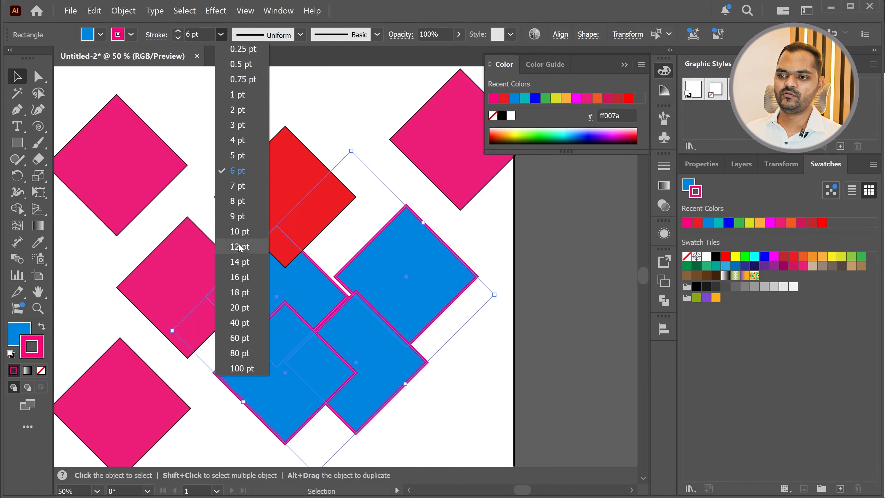
left_click(238, 264)
scroll(512, 250, "up", 3)
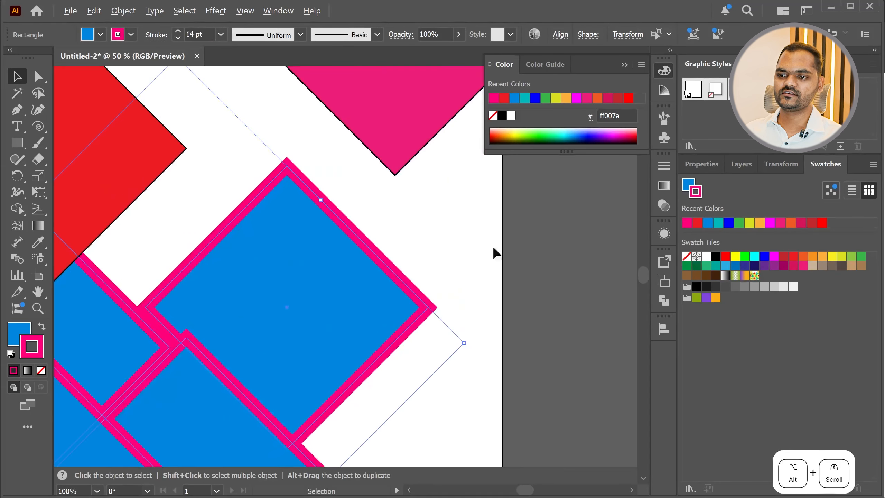
scroll(453, 209, "down", 2)
Set the blue diamonds' stroke weight to 2 pt and apply the double-bulge variable width profile
left_click(221, 34)
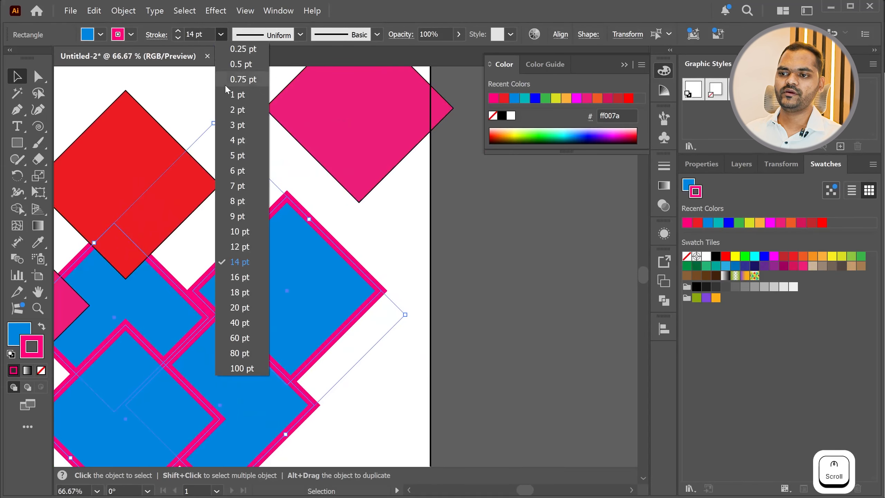
left_click(240, 111)
scroll(382, 225, "up", 3)
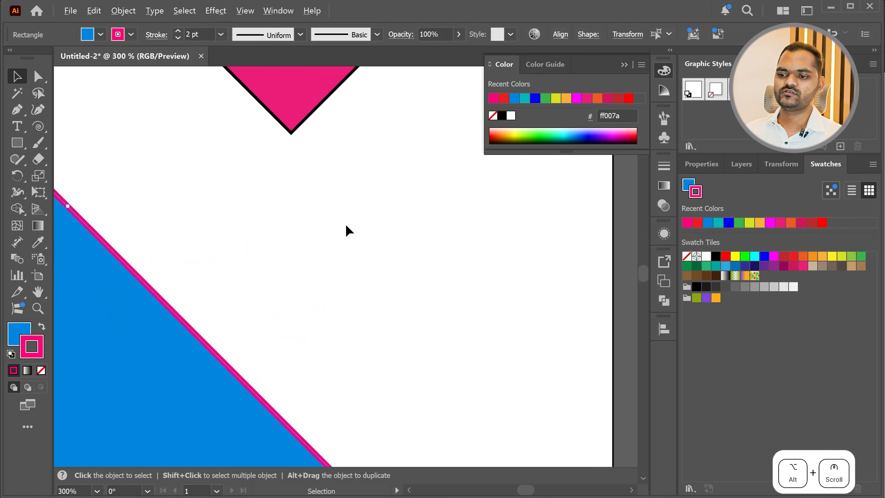
left_click(300, 35)
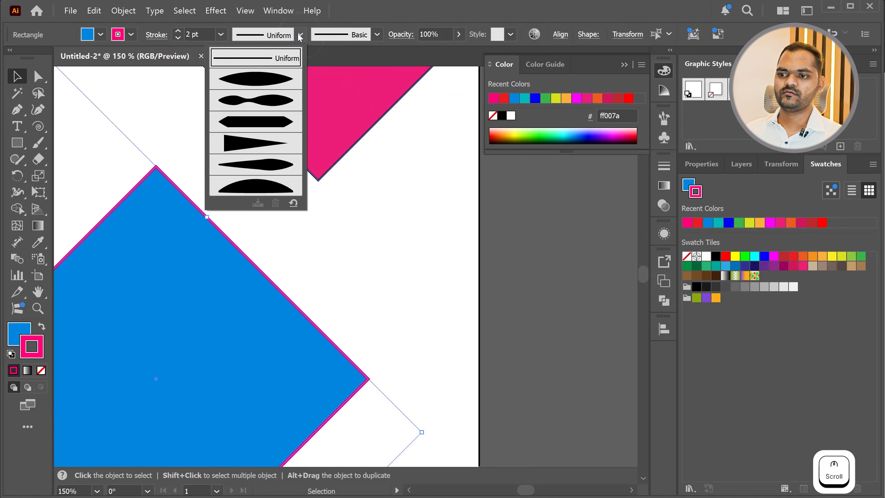
left_click(280, 107)
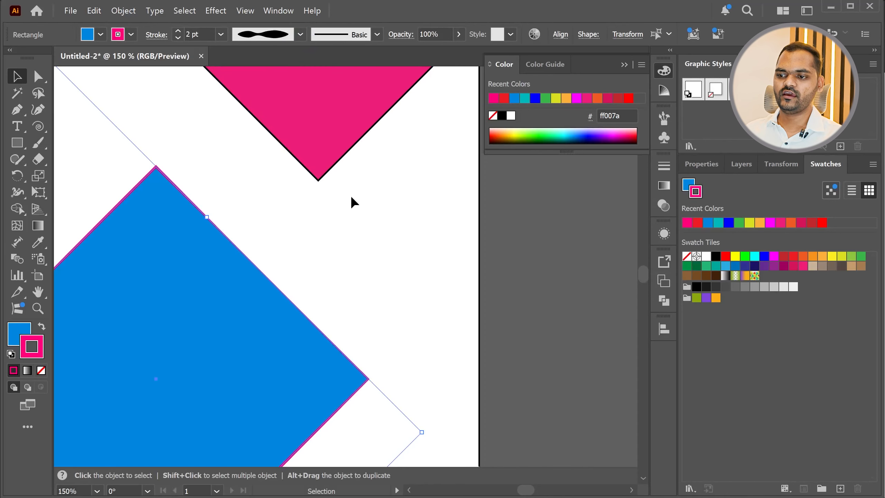
Examine how the stroke thickness varies along the sides and corners of the blue diamonds
scroll(369, 232, "down", 2)
scroll(282, 249, "up", 5)
scroll(277, 330, "up", 2)
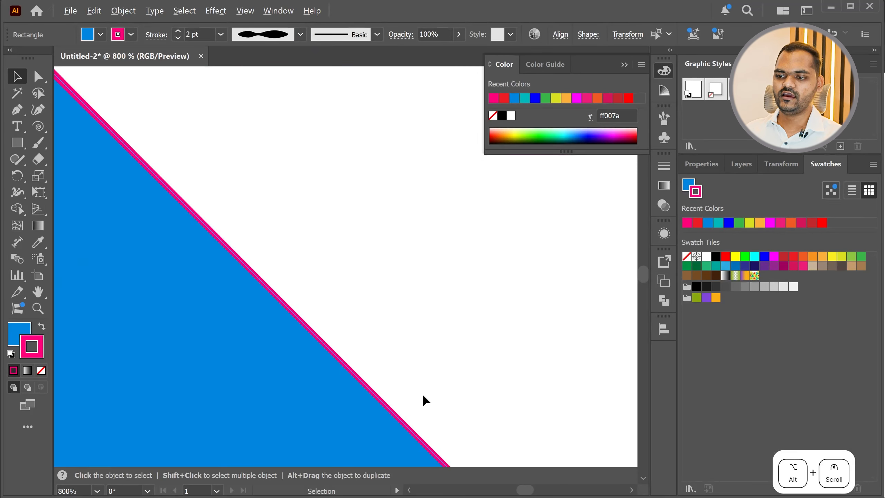
scroll(394, 365, "down", 2)
scroll(236, 277, "up", 4)
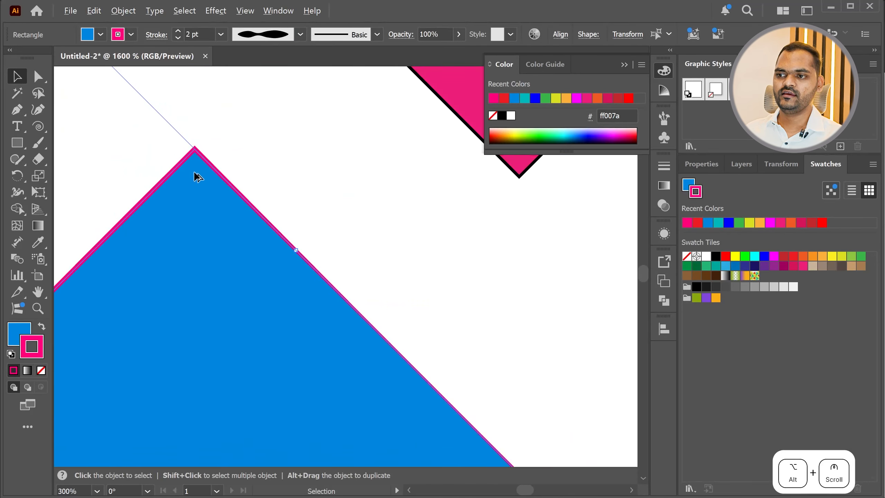
scroll(233, 161, "down", 6)
scroll(154, 265, "up", 5)
scroll(264, 242, "down", 5)
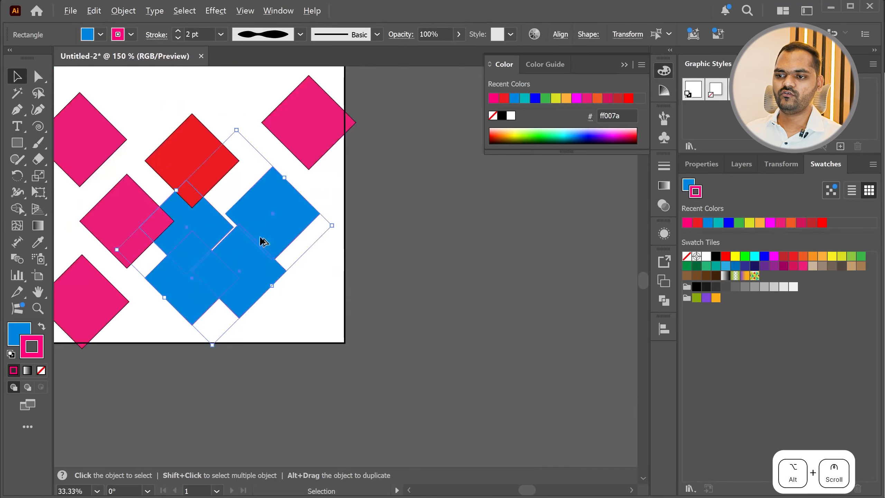
scroll(263, 241, "up", 2)
scroll(315, 333, "up", 3)
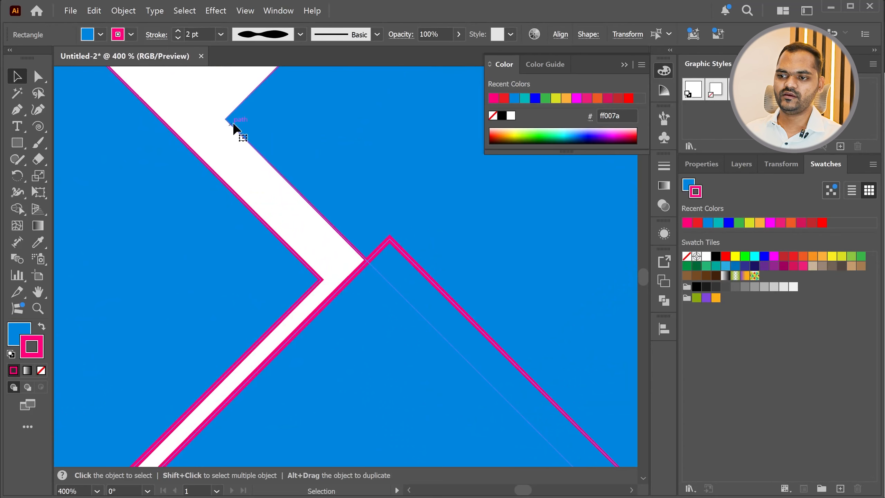
scroll(361, 276, "down", 7)
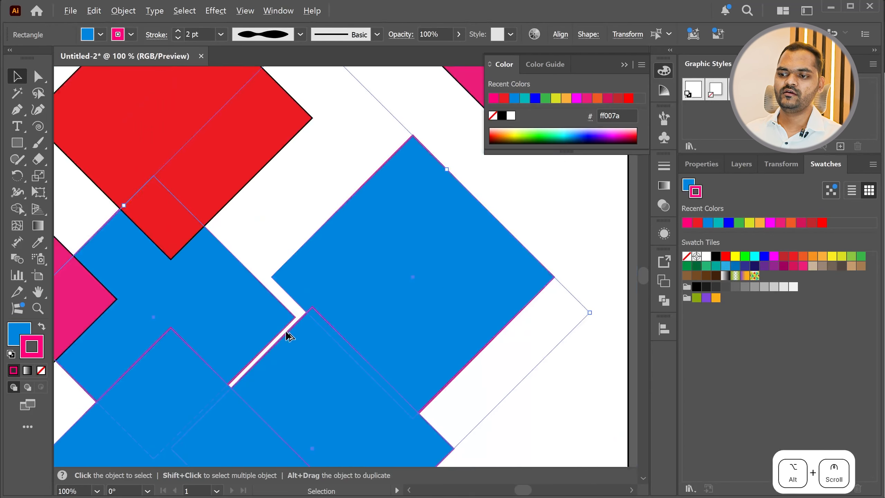
Try the half-ellipse width profile on the blue diamonds' stroke, and return the profile to Uniform
left_click(300, 34)
left_click(269, 188)
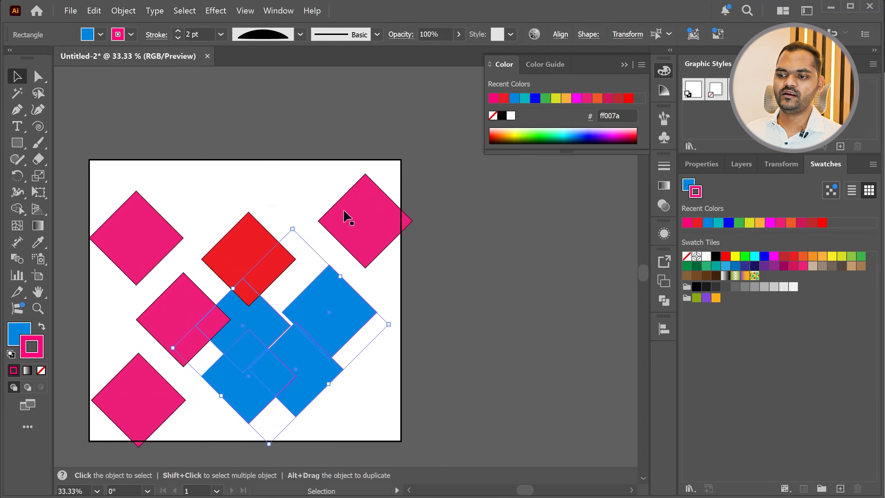
scroll(346, 217, "up", 4)
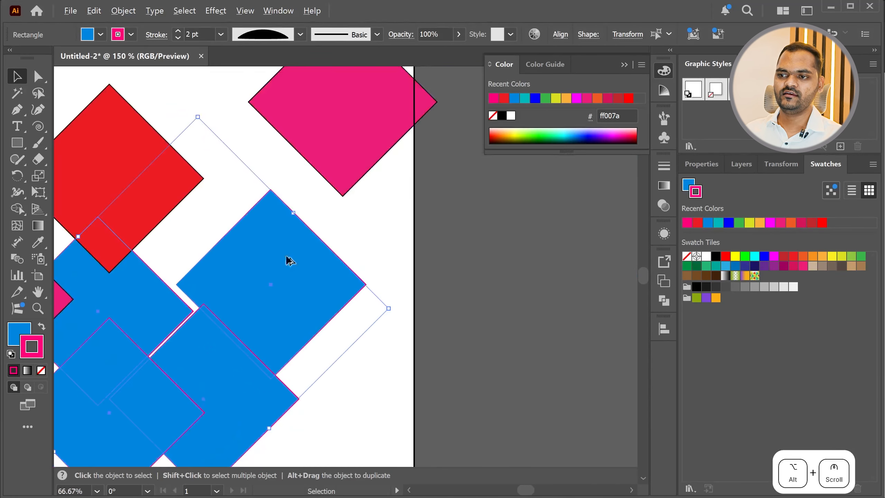
left_click(336, 89, "shift")
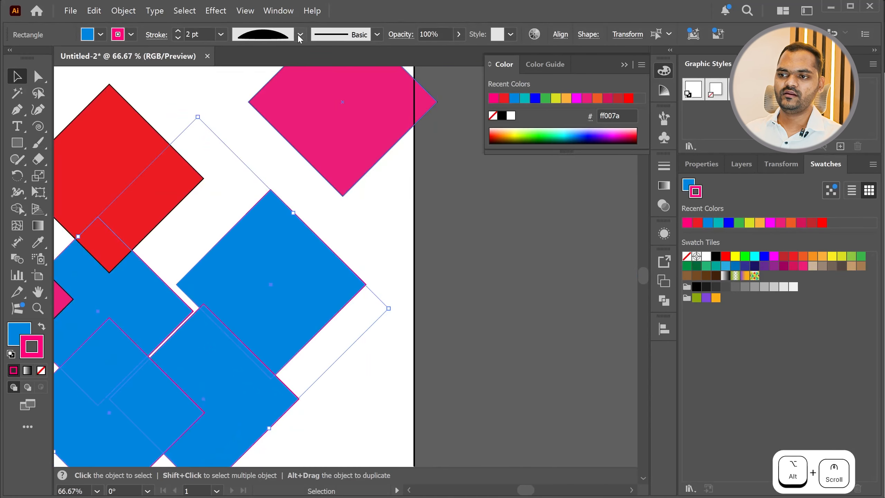
left_click(300, 35)
left_click(248, 62)
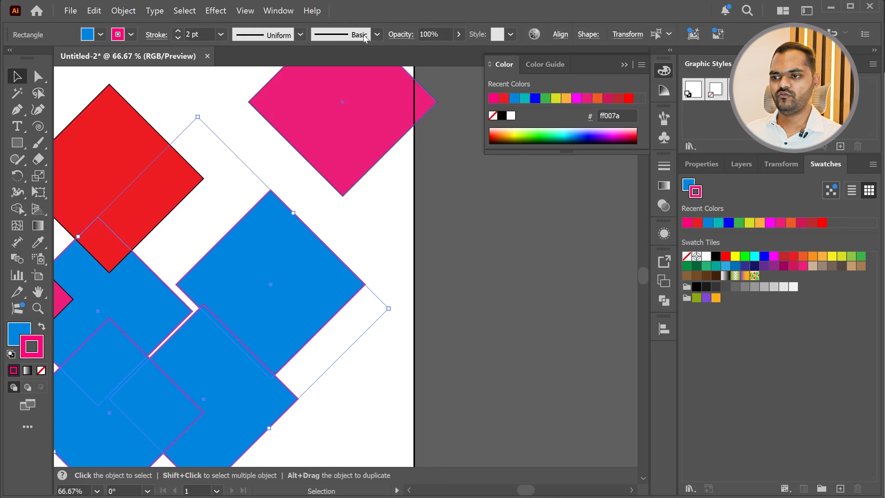
Apply the 2.00 bristle brush to the stroke of the four blue diamonds and check its painted look up close
left_click(377, 35)
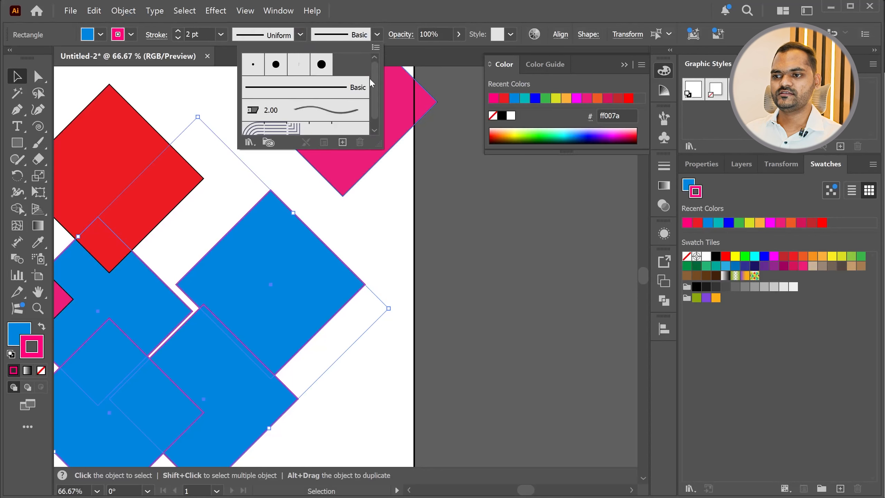
scroll(371, 74, "down", 1)
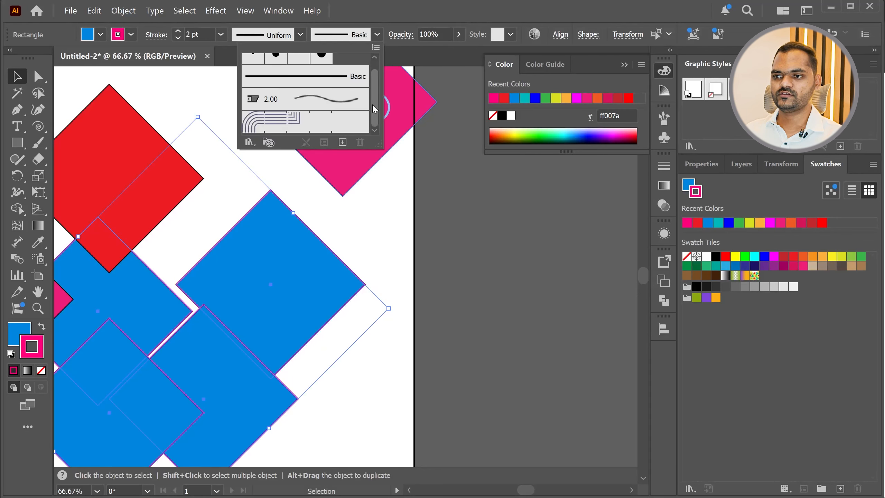
left_click(343, 105)
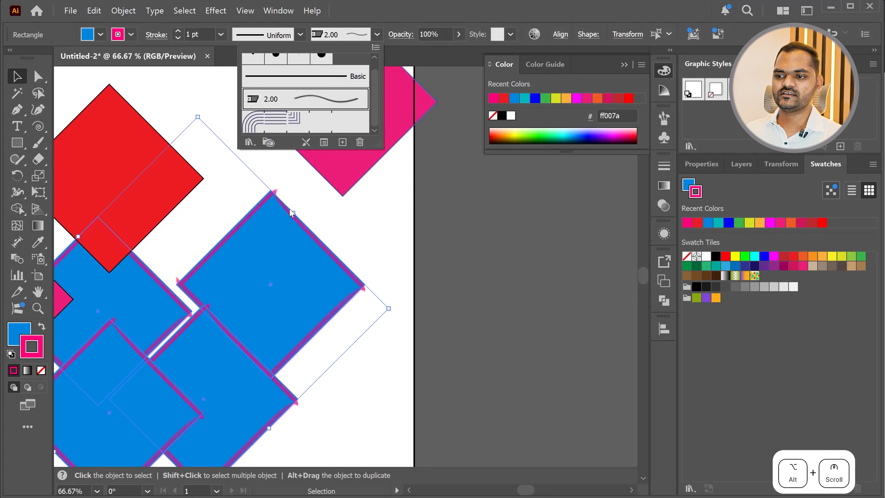
left_click(355, 213)
scroll(296, 211, "up", 4)
scroll(298, 213, "up", 4)
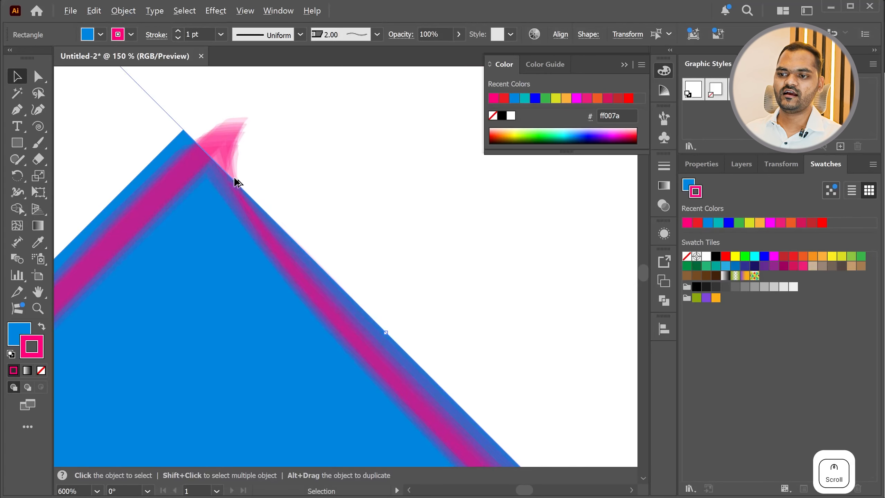
scroll(296, 150, "down", 13)
Move the lower right blue diamond away from its neighbours so it overlaps the artboard's lower edge
left_click(293, 218)
left_click(290, 208)
left_click_drag(290, 207, 320, 240)
scroll(310, 208, "up", 7)
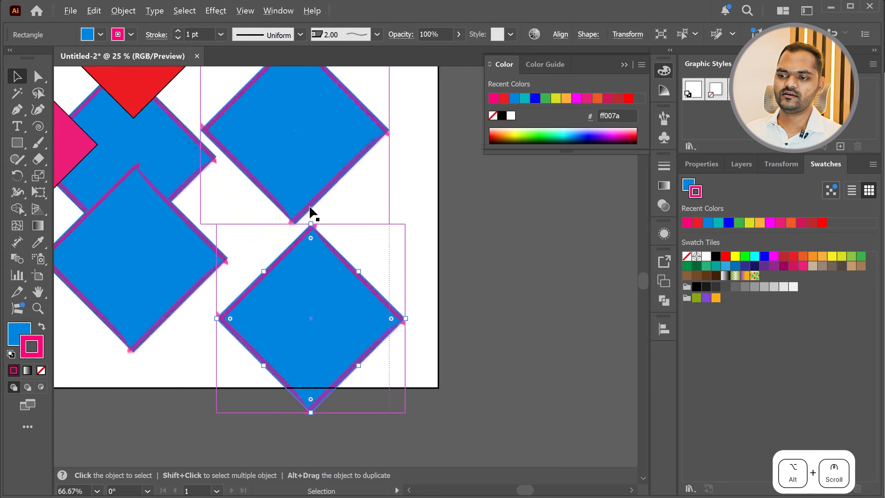
scroll(330, 258, "down", 7)
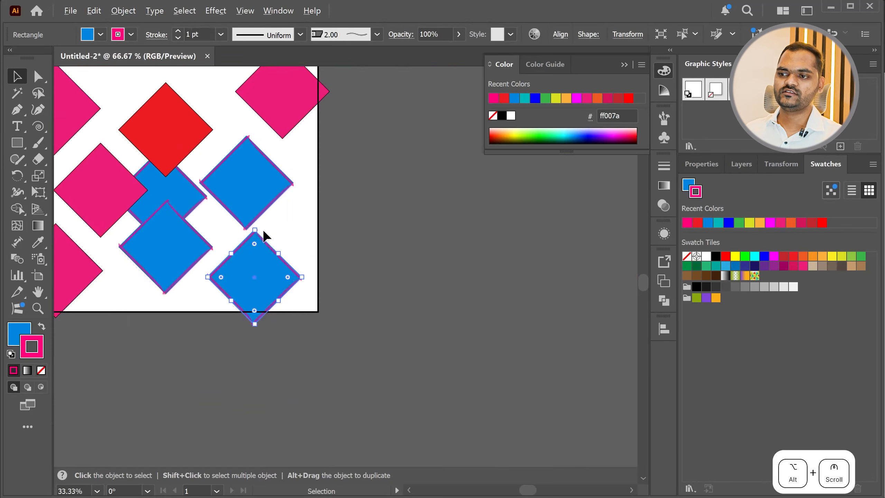
Set the brush of the moved blue diamond's stroke back to Basic
scroll(253, 233, "up", 1)
left_click(362, 35)
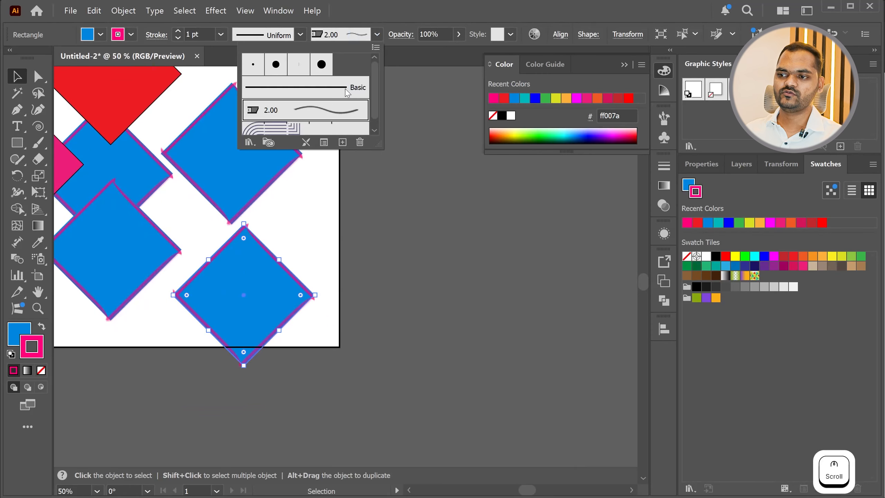
left_click(339, 89)
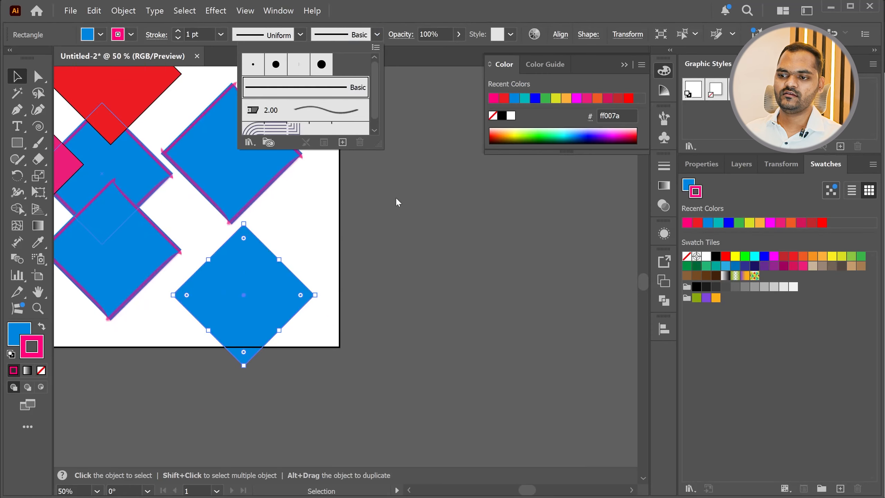
Examine the moved blue diamond's Basic stroke up close and look through the brushes available for it
scroll(256, 276, "up", 5)
scroll(256, 275, "down", 3)
scroll(256, 209, "up", 4)
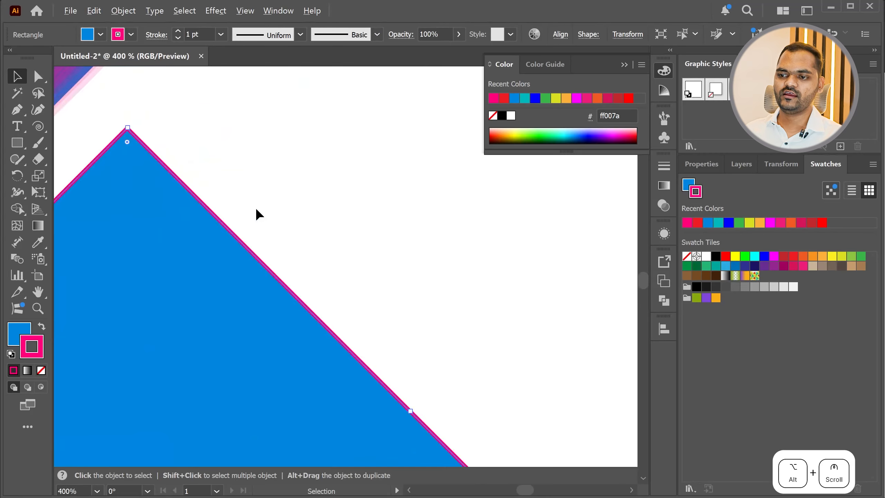
scroll(256, 209, "down", 4)
left_click(377, 35)
scroll(300, 120, "down", 2)
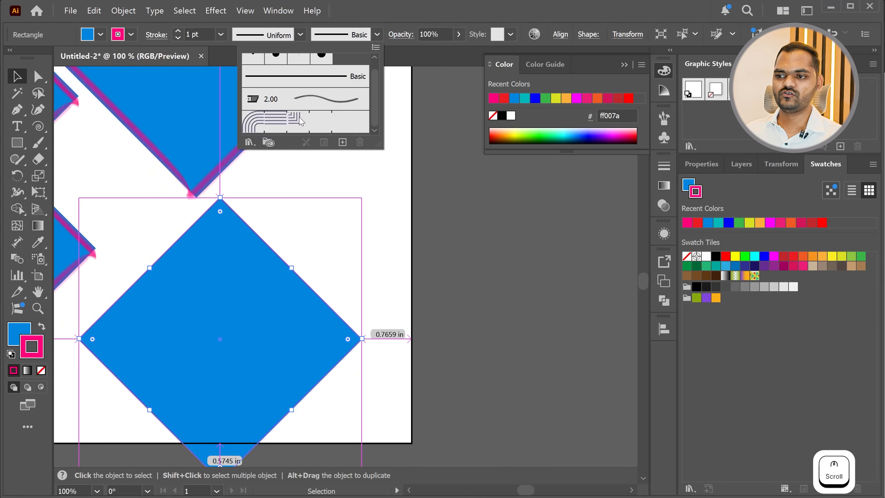
scroll(300, 122, "up", 2)
scroll(306, 121, "down", 2)
scroll(312, 119, "up", 2)
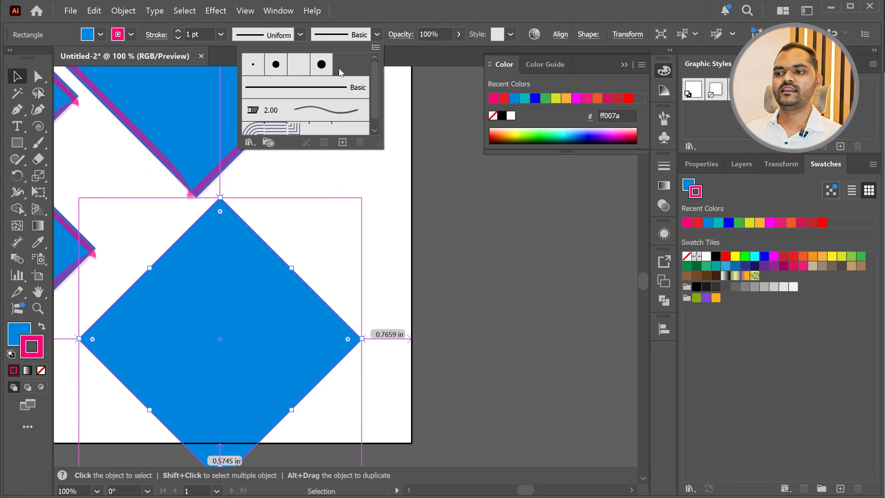
Reduce the moved blue diamond's opacity to 50% and undo the change
left_click(441, 32)
left_click_drag(444, 31, 386, 33)
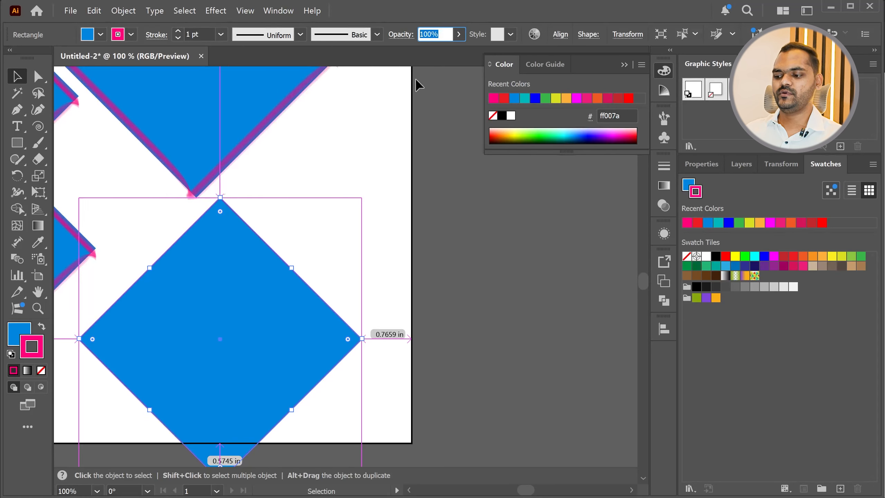
type("50")
key("Return")
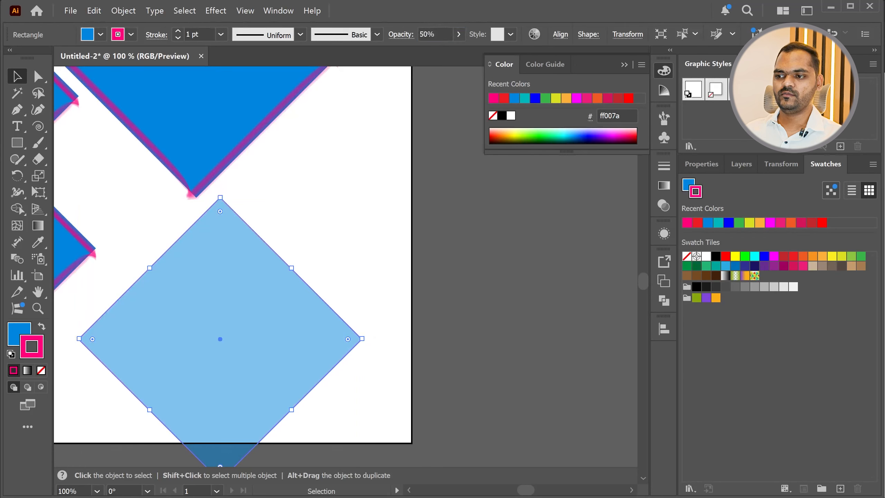
left_click(295, 235)
key("ctrl+z")
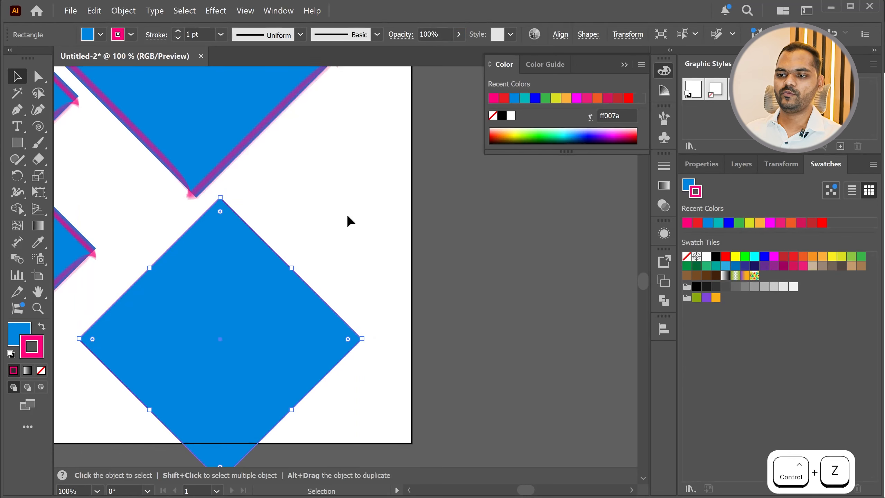
Move the lower right blue diamond up and across so it overlaps the artboard's right edge
left_click(263, 301)
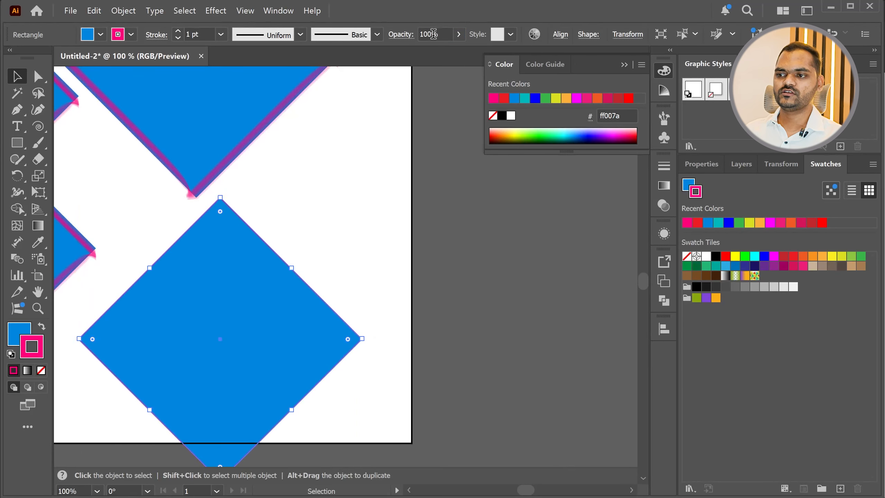
left_click(433, 34)
left_click_drag(208, 297, 285, 261)
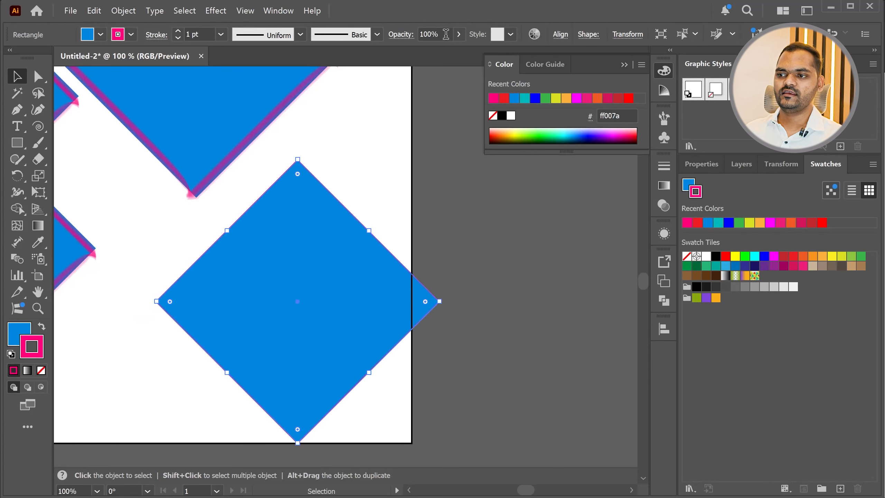
Try opacities of 10% and 50% on the lower right blue diamond, and return it to 100%
left_click(446, 34)
type("10")
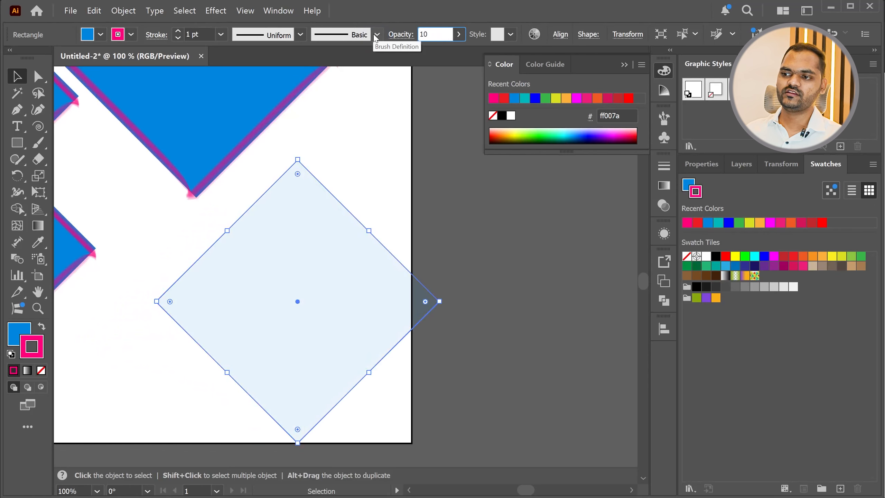
type("50")
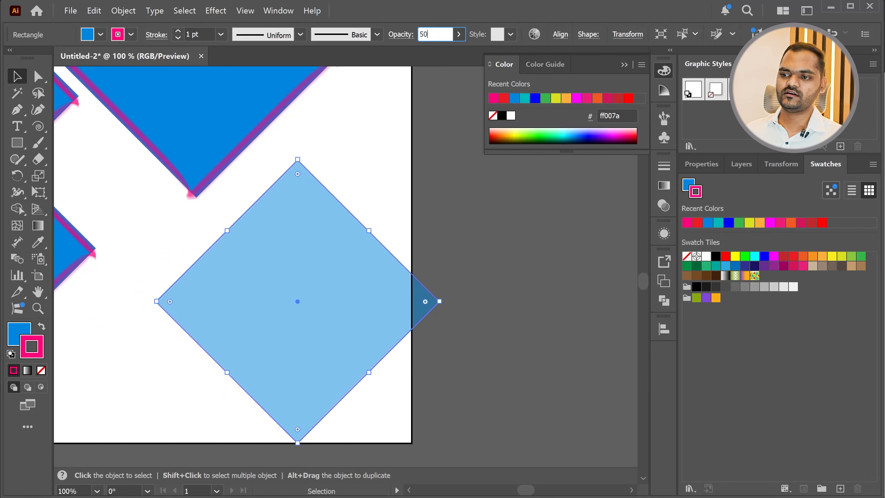
type("100")
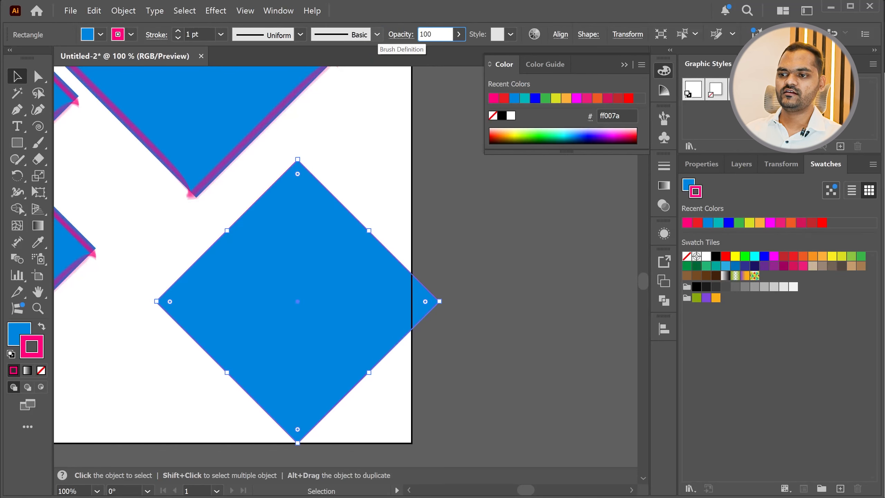
left_click(381, 135)
left_click(323, 271)
Try the blue gradient, pale blue outline and black gradient graphic styles on the diamond, and apply the default white-fill, black-stroke style
left_click(510, 34)
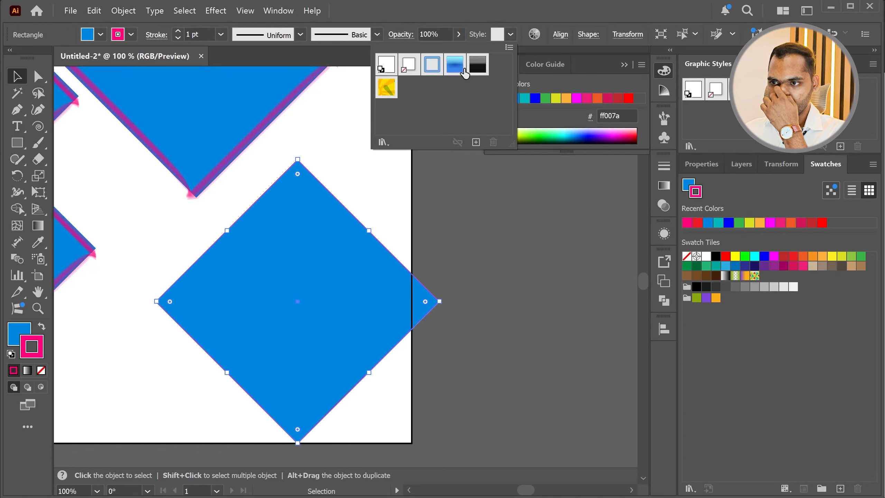
left_click(461, 70)
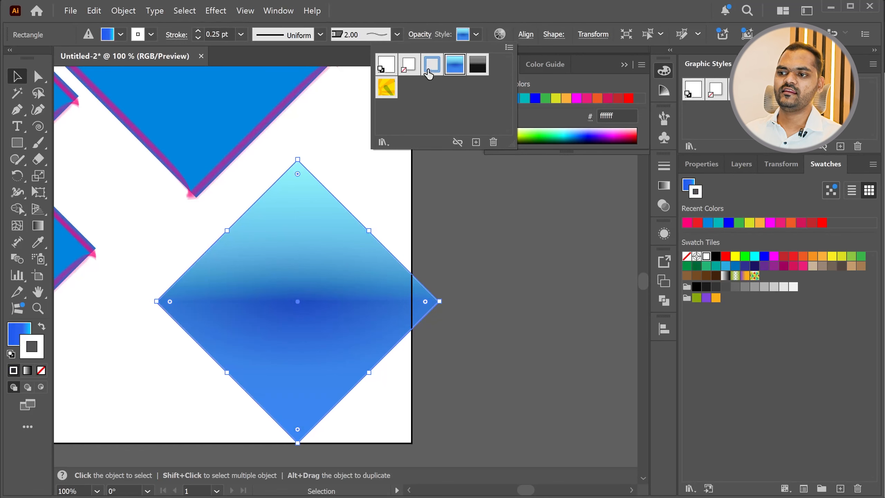
left_click(432, 69)
left_click(454, 71)
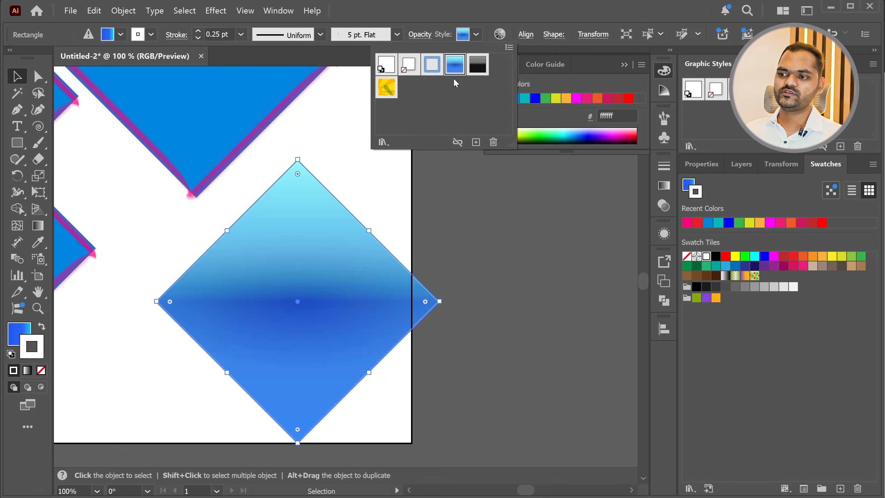
left_click(477, 65)
left_click(452, 71)
left_click(432, 66)
left_click(387, 67)
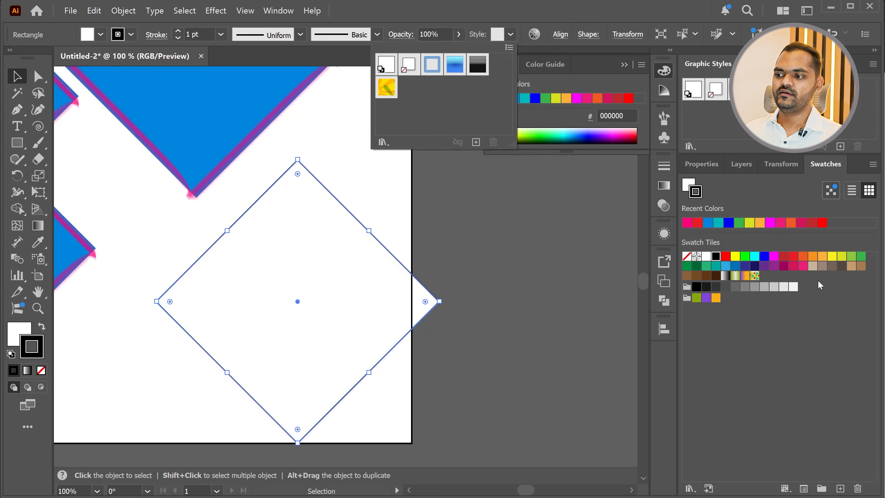
Set the white diamond's stroke to dark red (c1272d) and deselect it
left_click(809, 222)
left_click(810, 222)
left_click(483, 257)
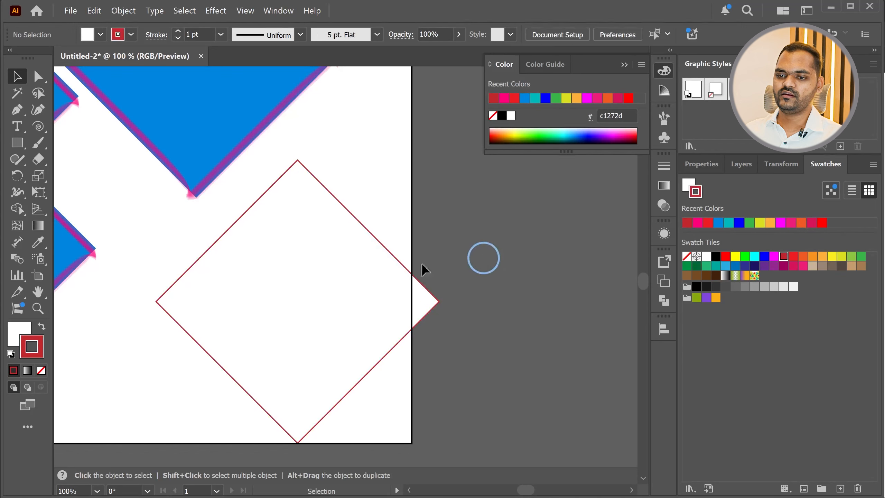
With nothing selected, set the current fill to red (ff0000) and the current stroke to green (39b54a)
left_click(10, 332)
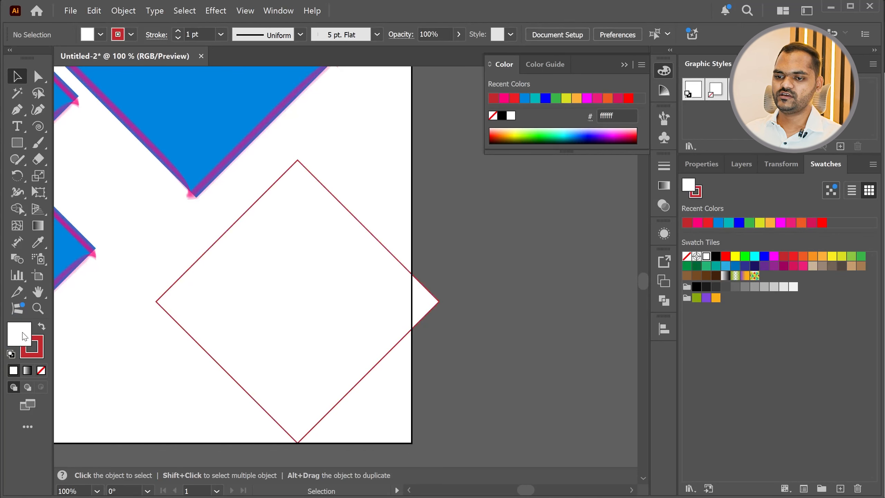
left_click(822, 223)
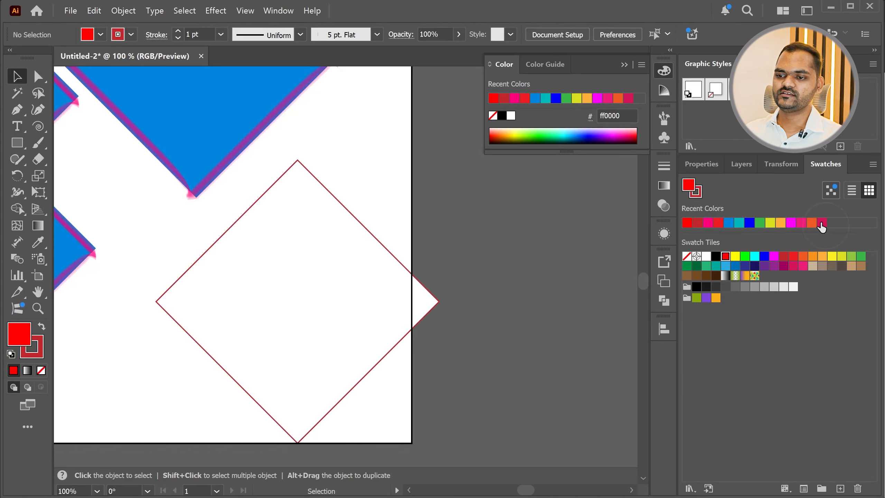
left_click(41, 348)
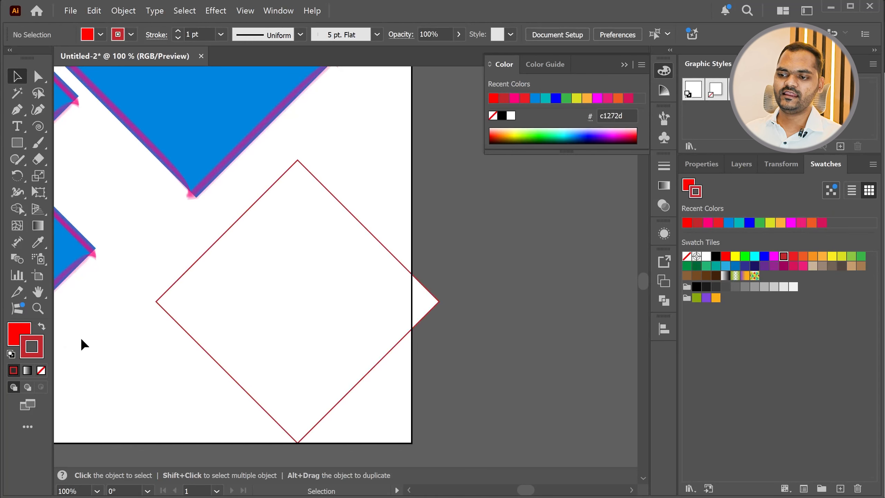
left_click(859, 257)
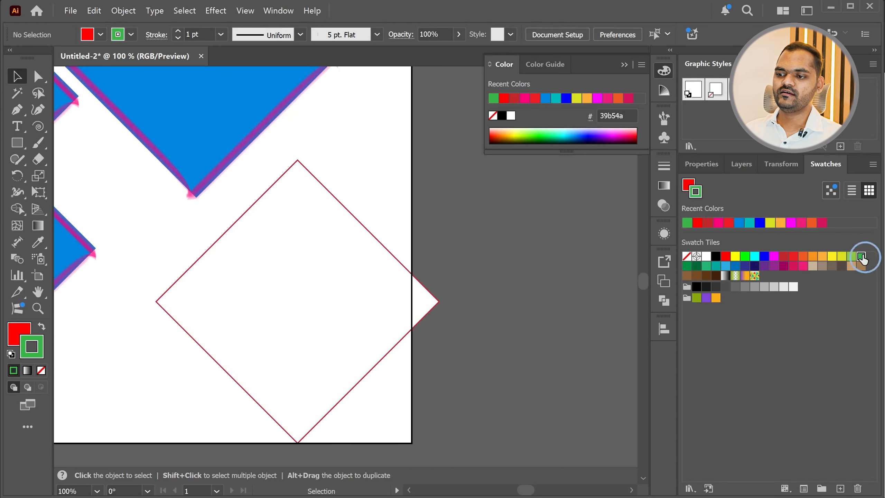
Set the white diamond's stroke to green (39b54a) and check the outline up close
left_click_drag(377, 189, 288, 268)
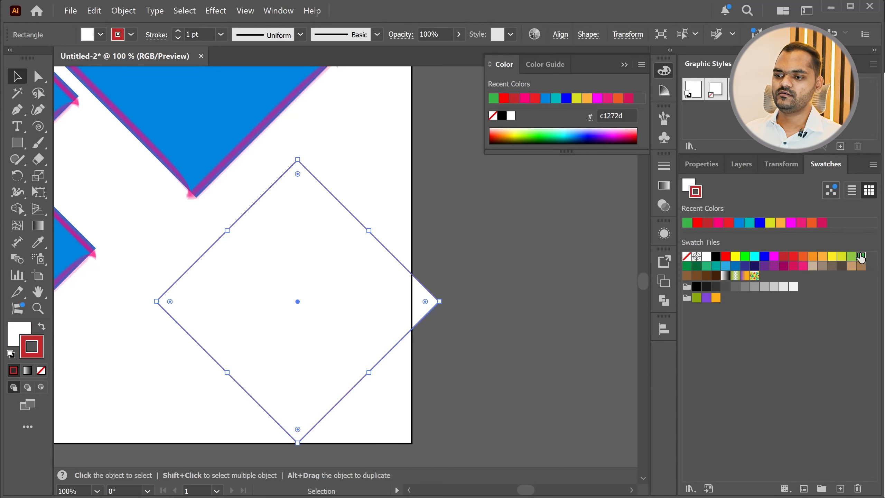
left_click(861, 257)
left_click(374, 178)
scroll(301, 156, "up", 2)
scroll(283, 251, "down", 1)
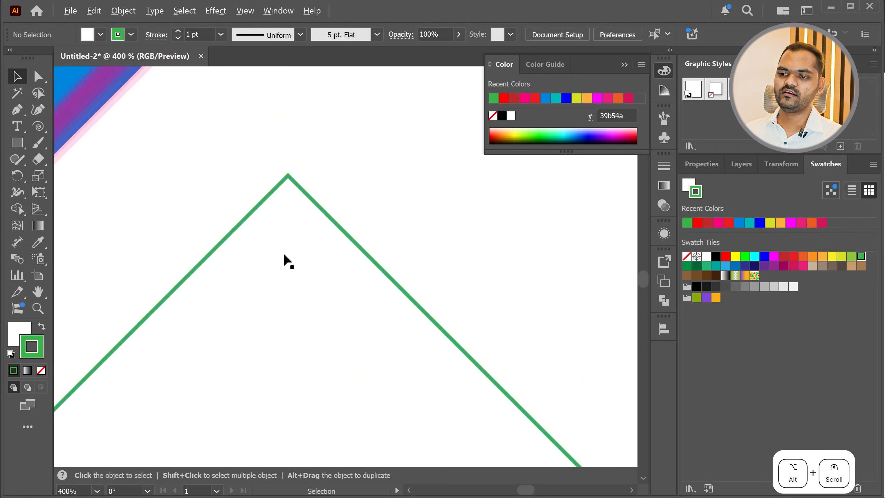
scroll(233, 279, "down", 3)
Move the white diamond inside the artboard's right edge so it slightly overlaps the lower edge, and keep it selected
left_click_drag(227, 306, 273, 308)
left_click(397, 281)
left_click(262, 305)
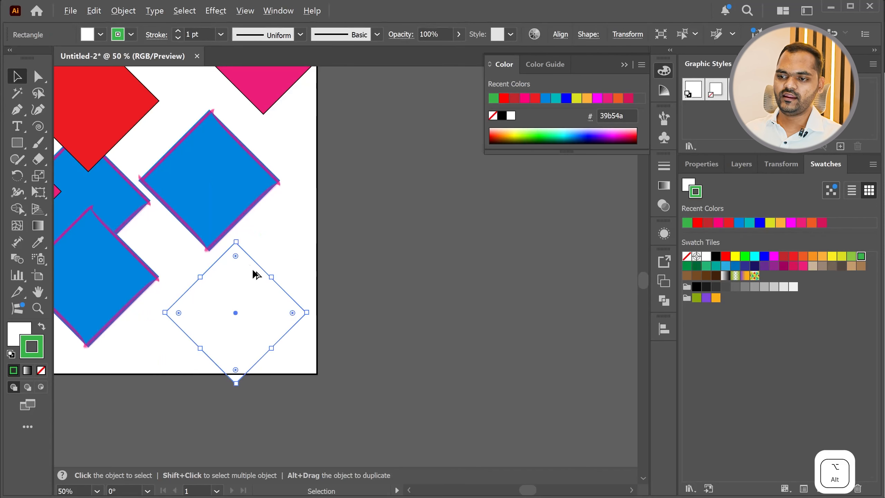
Try pink, purple (93278f) and red (ed1c24) strokes on the white diamond, and set its stroke to yellow (fcee21)
scroll(225, 245, "up", 4)
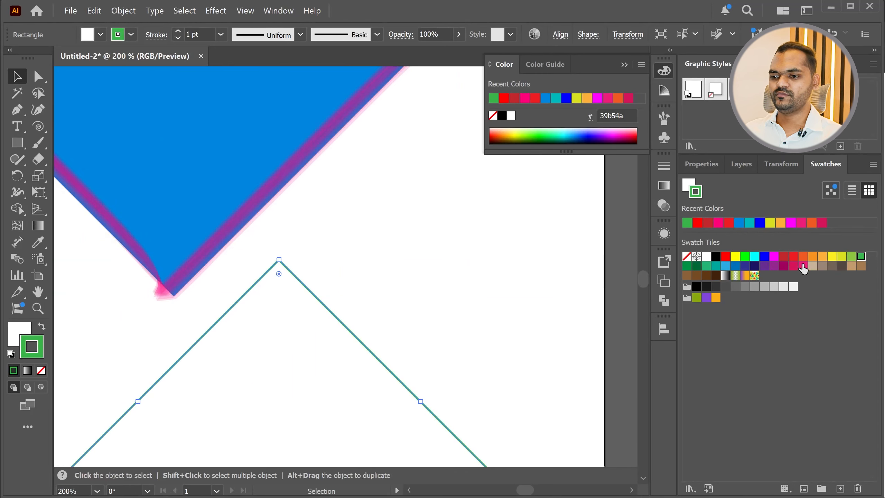
left_click(803, 265)
left_click(773, 266)
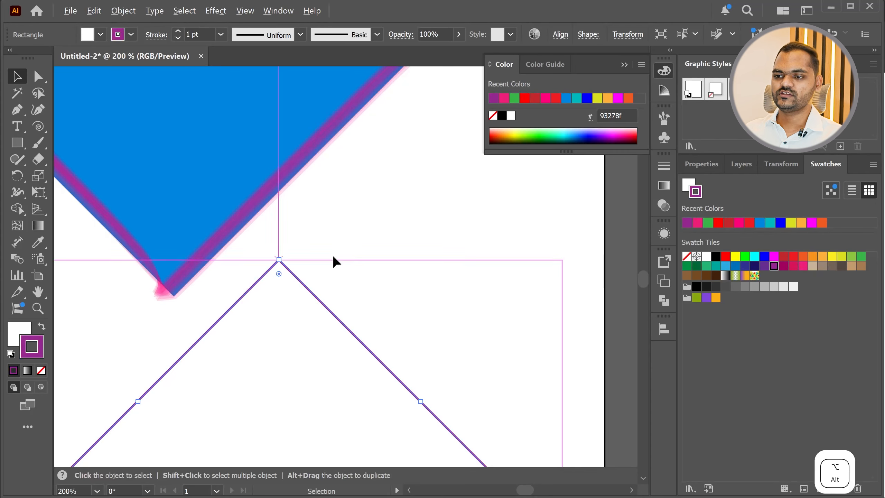
scroll(292, 257, "up", 6)
left_click(792, 258)
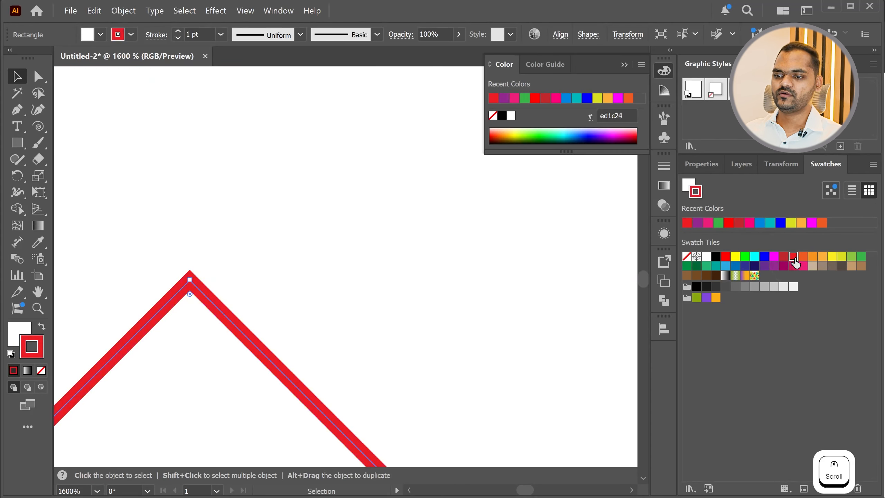
left_click(833, 257)
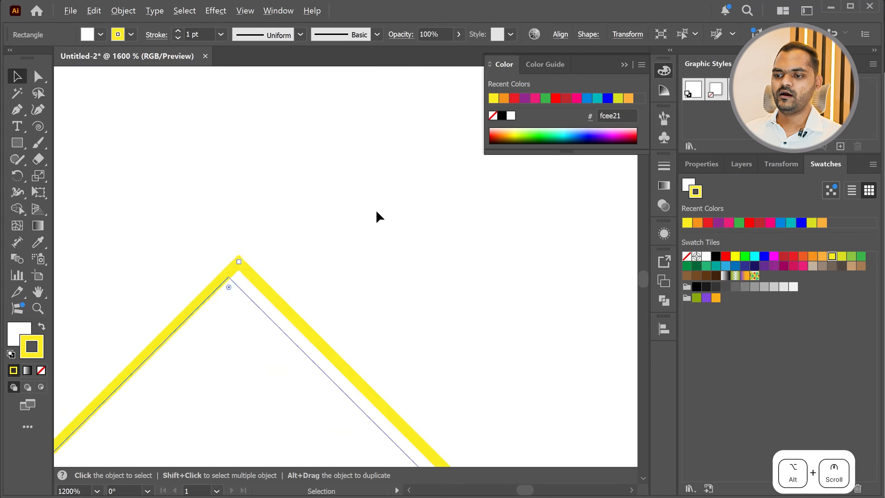
scroll(372, 214, "down", 6)
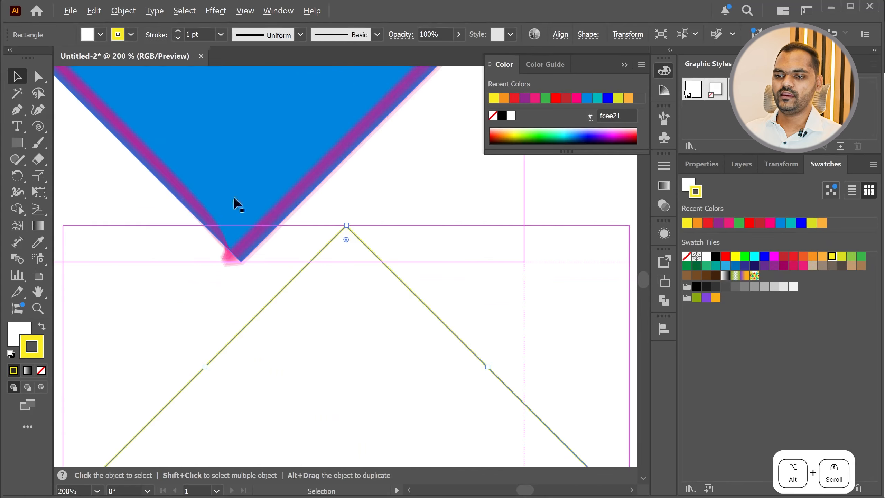
Try red and pink fills on the yellow-outlined diamond, and set its fill to light orange (fbb03b)
left_click(16, 336)
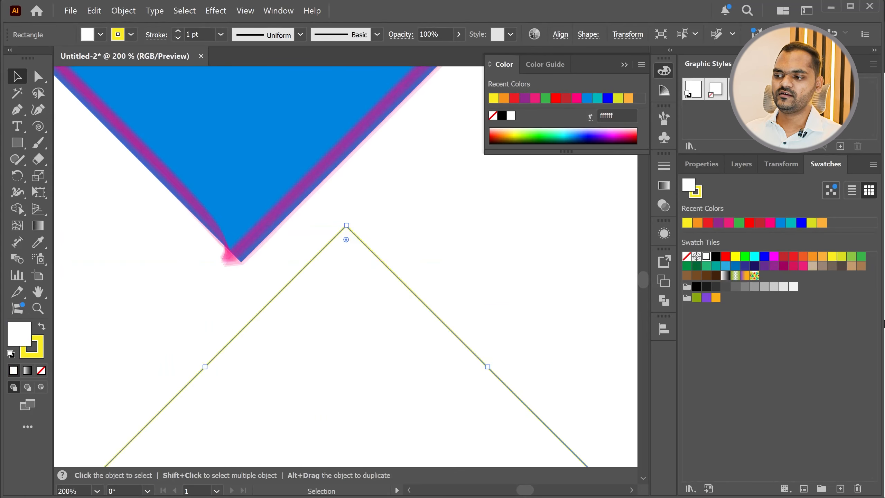
left_click(794, 256)
left_click(803, 266)
left_click(822, 256)
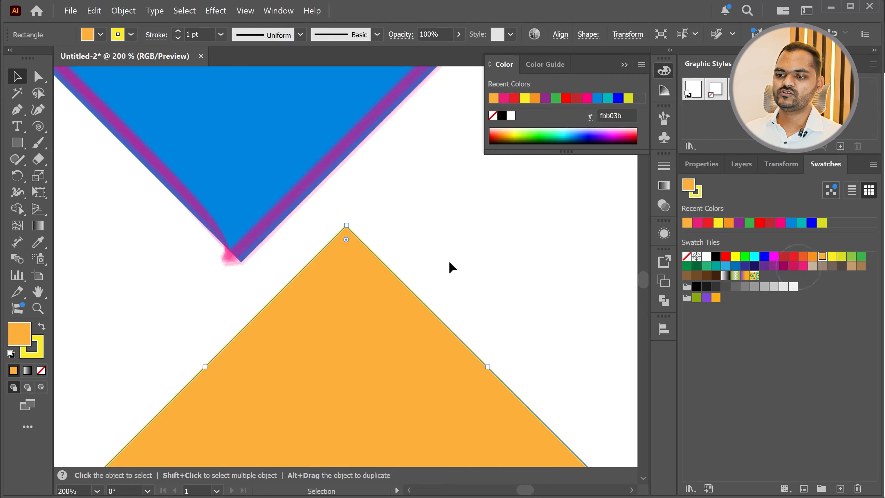
scroll(271, 247, "down", 4)
Switch to the lesson's Tools list in Chrome, mark the topic line there, and return to Illustrator
key("alt+Tab")
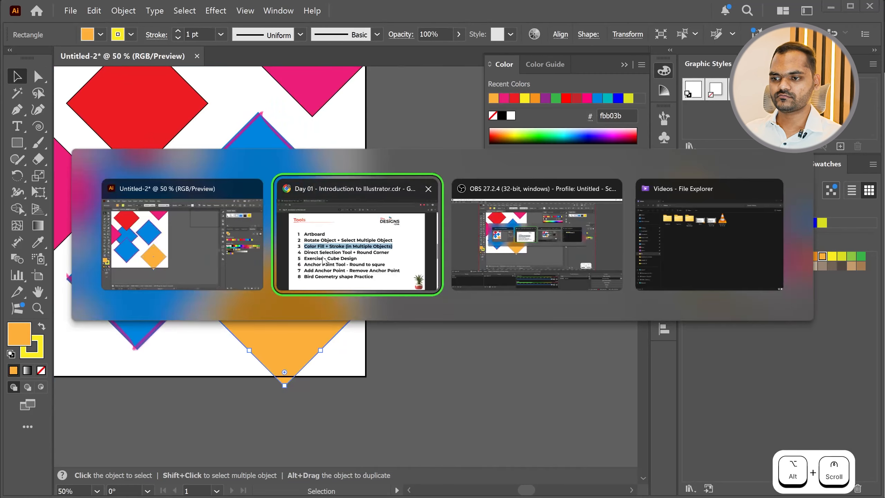
left_click_drag(150, 291, 634, 302)
key("alt+Tab")
Delete every diamond except the upper left pink one, and move that one towards the artboard's centre
scroll(311, 292, "down", 4)
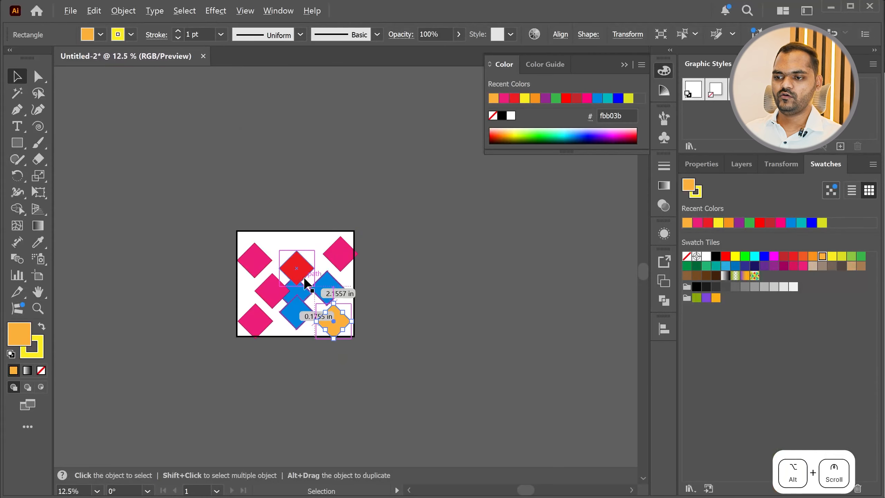
scroll(310, 287, "up", 2)
left_click_drag(268, 282, 261, 271)
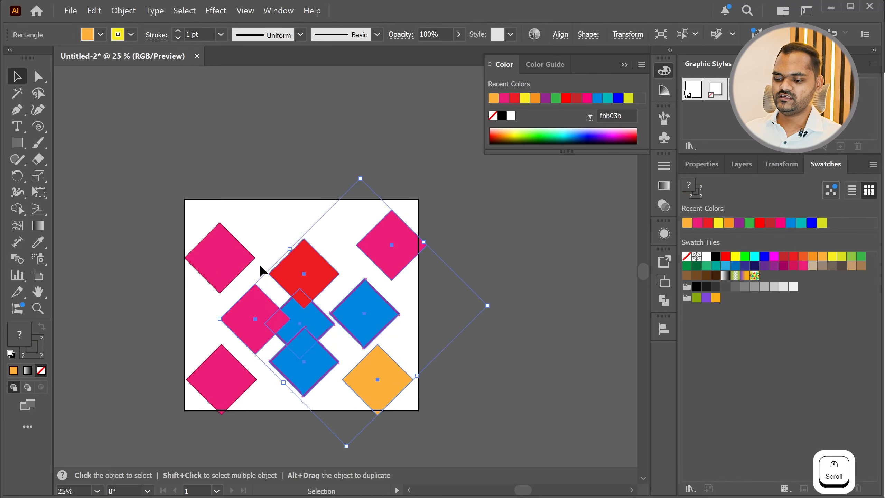
key("Delete")
left_click_drag(250, 381, 191, 406)
key("Delete")
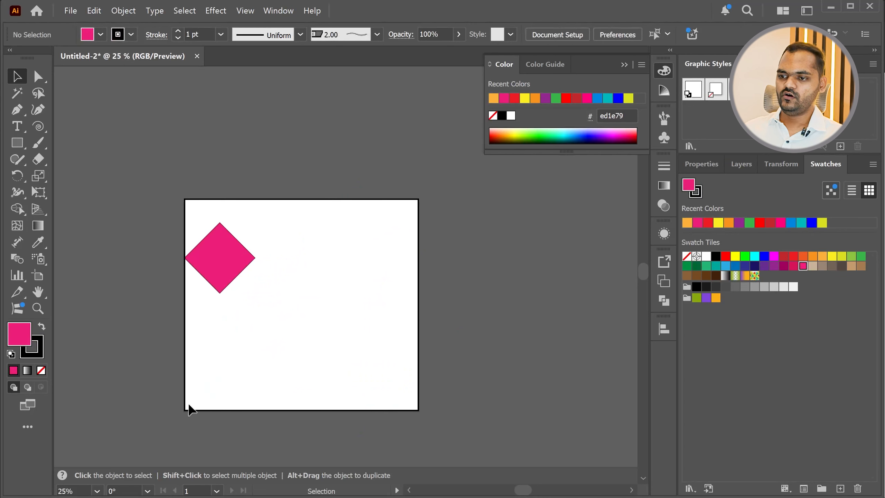
left_click_drag(228, 261, 280, 294)
scroll(264, 300, "up", 4)
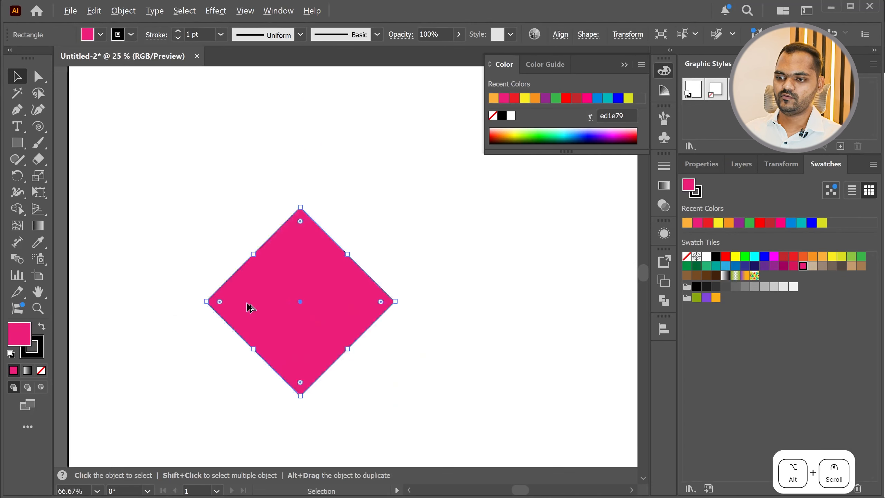
Deselect the pink diamond and collapse the floating Color panel to clear the canvas
left_click(530, 223)
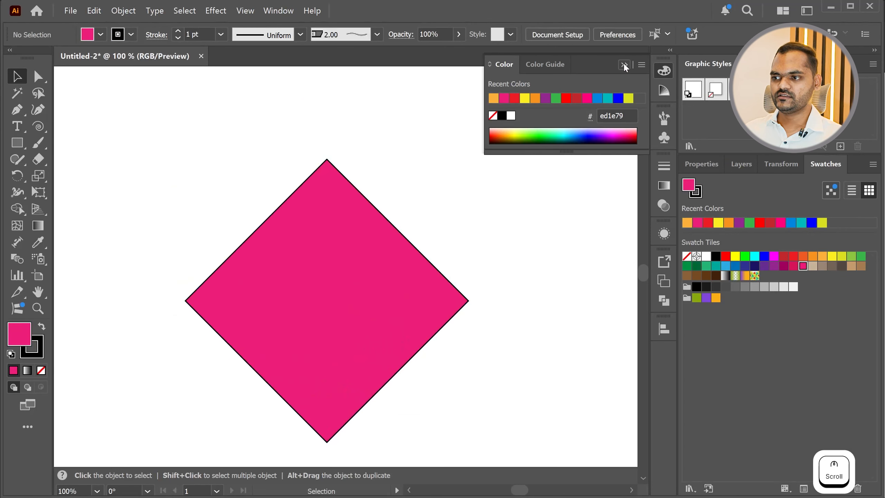
left_click(625, 65)
scroll(357, 246, "down", 2)
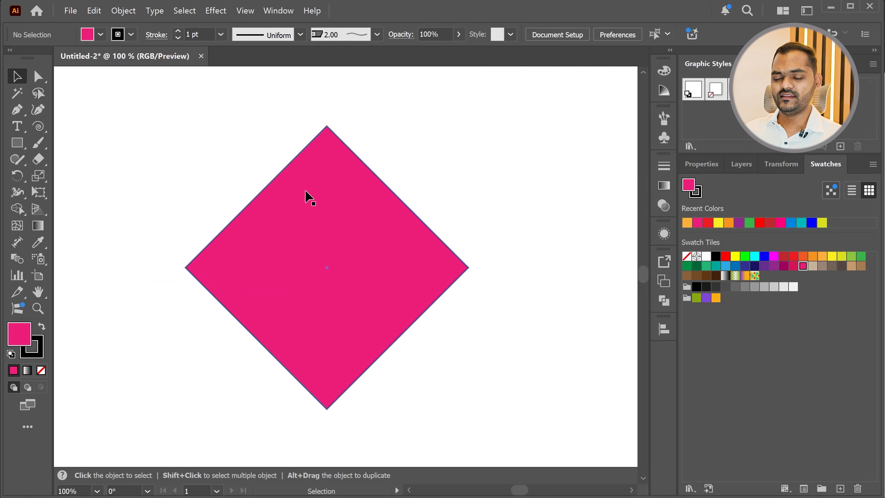
Try to reshape the diamond into an arrowhead with Direct Selection by moving single anchors, including the left anchor inward past the centre
left_click(39, 78)
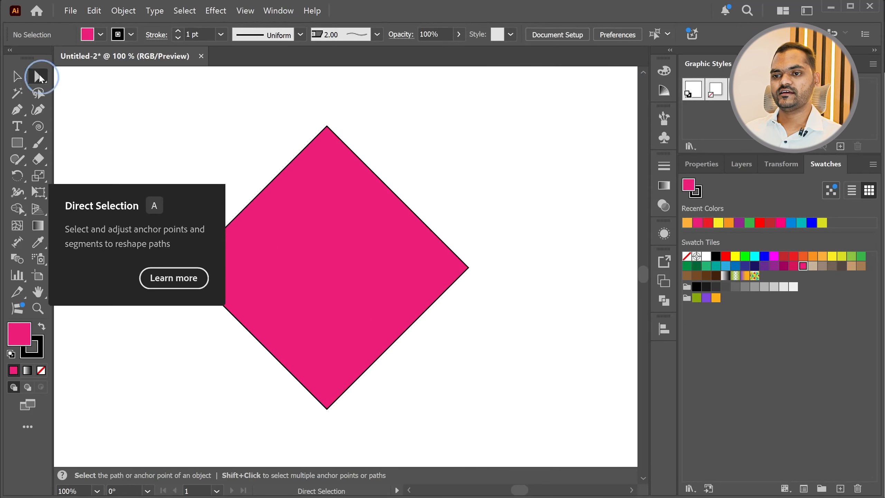
left_click(329, 134)
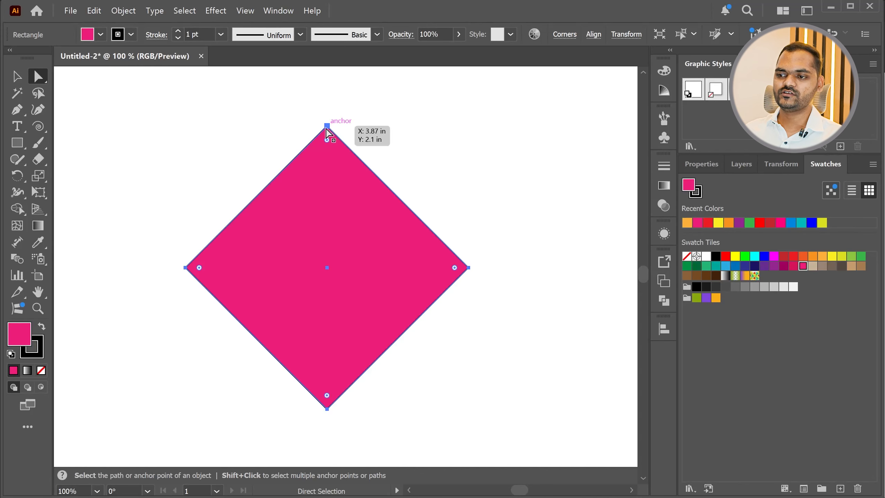
left_click_drag(328, 131, 318, 381)
left_click_drag(320, 428, 318, 120)
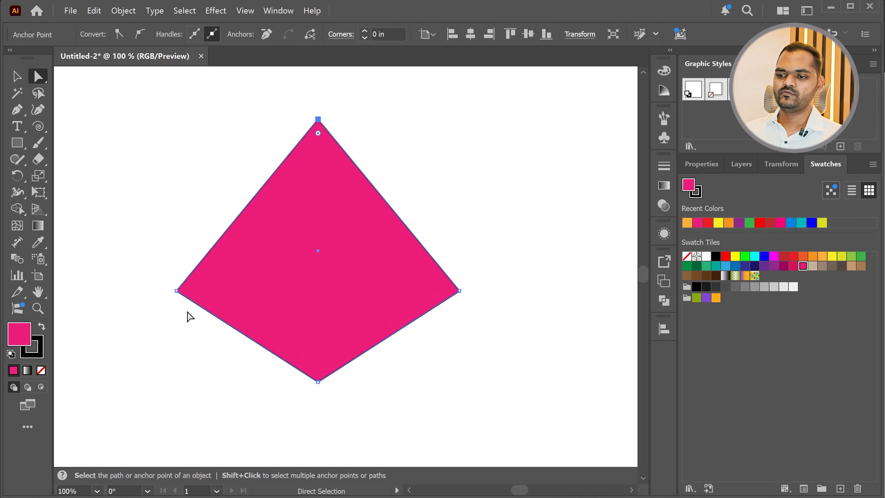
left_click_drag(176, 290, 405, 288)
left_click(503, 331)
key("ctrl+space")
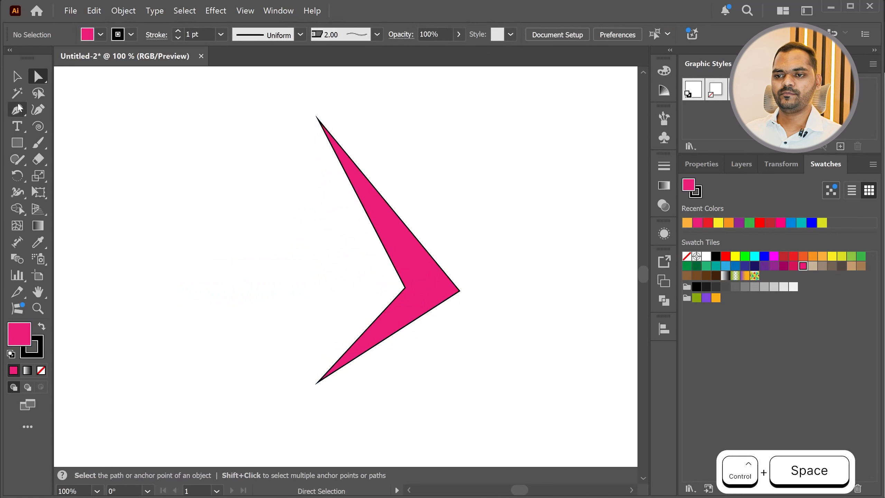
left_click(404, 289)
key("v")
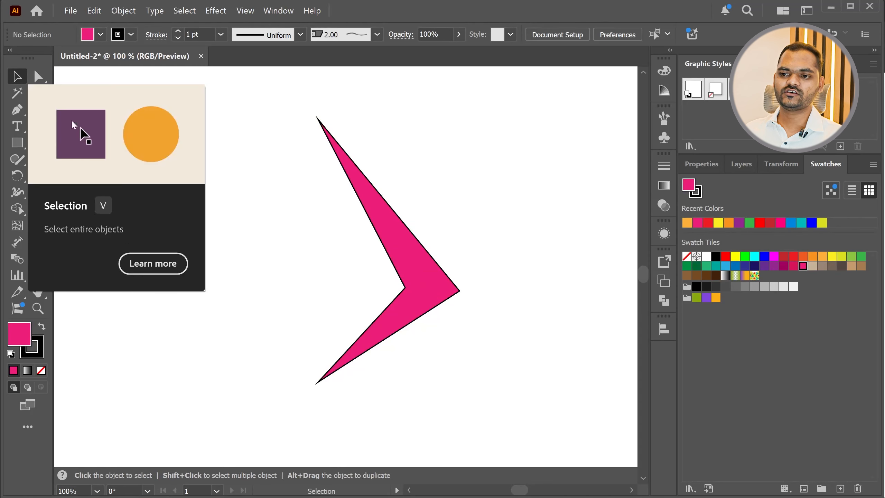
left_click(40, 75)
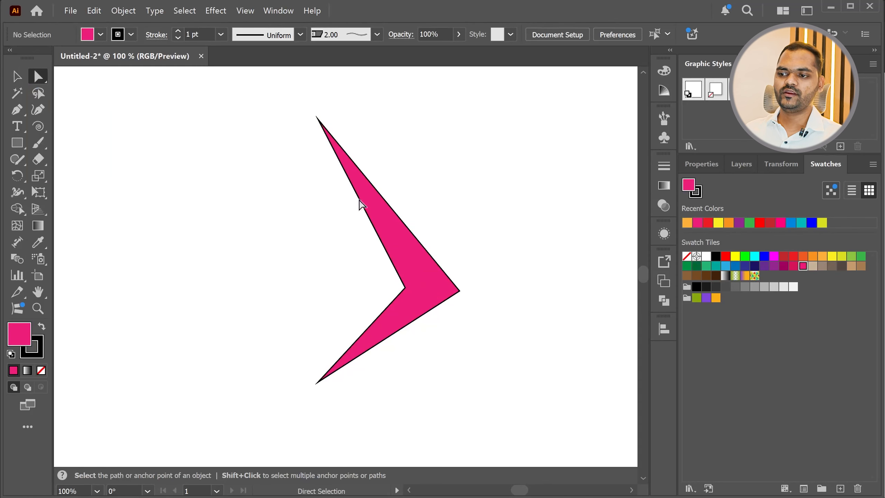
left_click(13, 79)
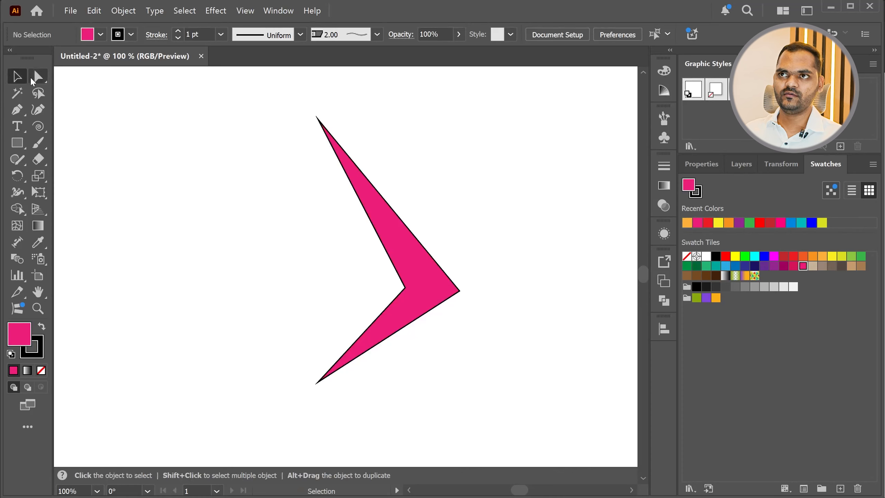
Try to turn the arrowhead back into a four-sided shape by moving its inner anchor far out to the left with Direct Selection
left_click(39, 77)
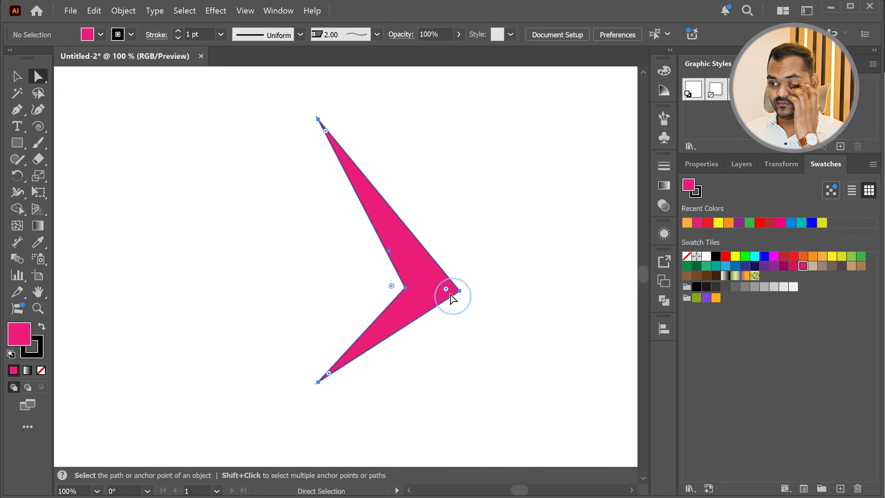
left_click(449, 292)
left_click_drag(405, 292, 123, 265)
left_click(417, 273)
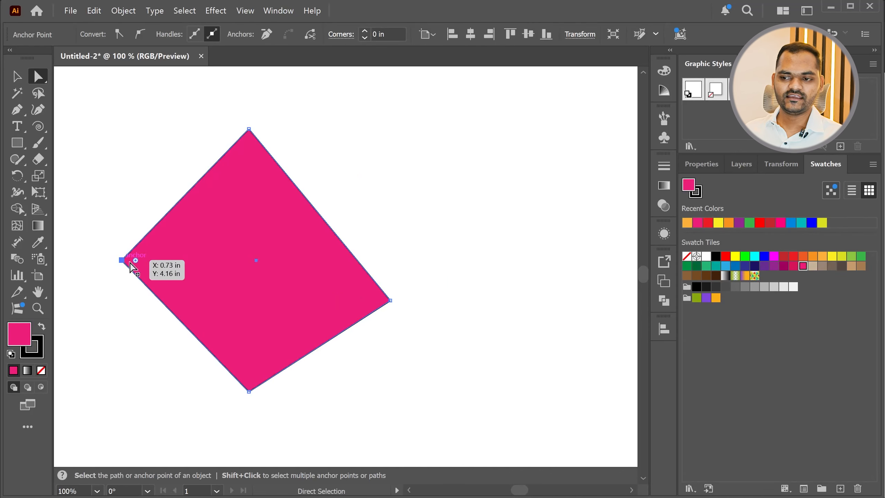
scroll(102, 243, "up", 2)
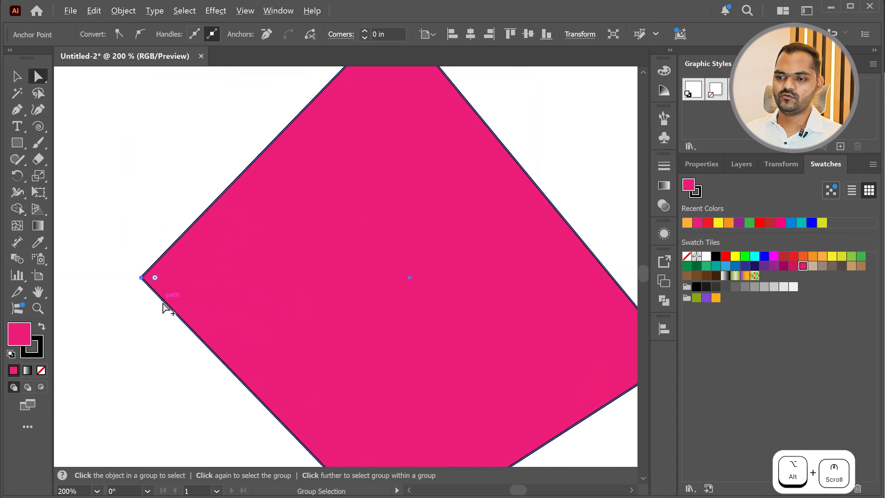
scroll(163, 304, "down", 2)
Switch to the lesson's Tools list in Chrome, mark the Round Corner topic, and return to Illustrator
key("alt+Tab")
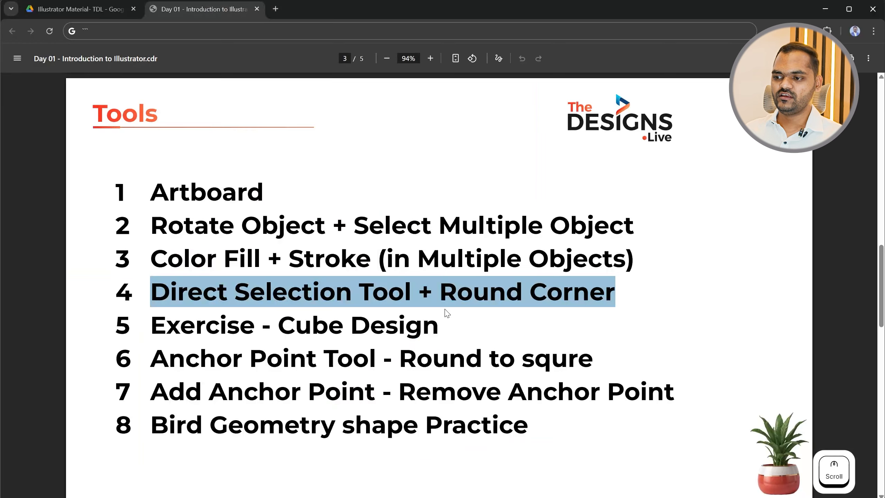
left_click_drag(441, 292, 565, 309)
key("alt+Tab")
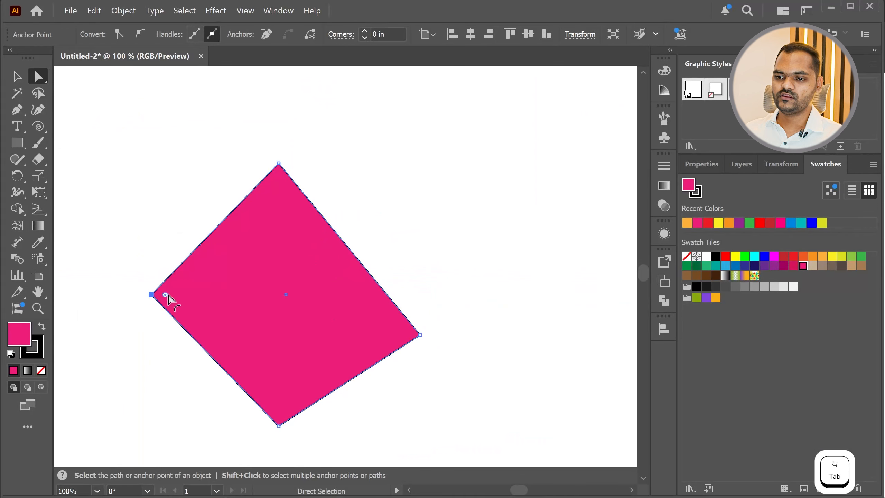
Undo all the anchor moves on the shape to restore the original pink diamond
left_click(418, 227)
key("ctrl+z")
key("ctrl+z")
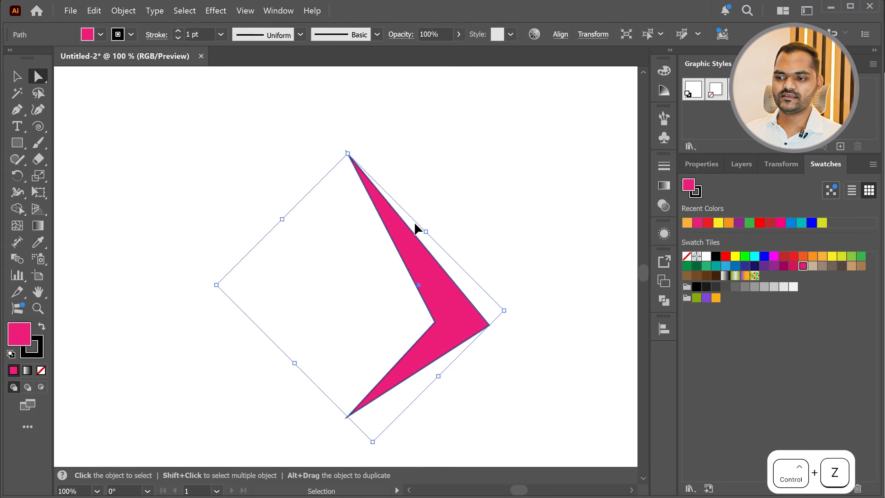
key("ctrl+z")
key("ctrl+z")
key("ctrl+z")
scroll(278, 273, "down", 2)
scroll(267, 263, "up", 3)
scroll(256, 232, "down", 1)
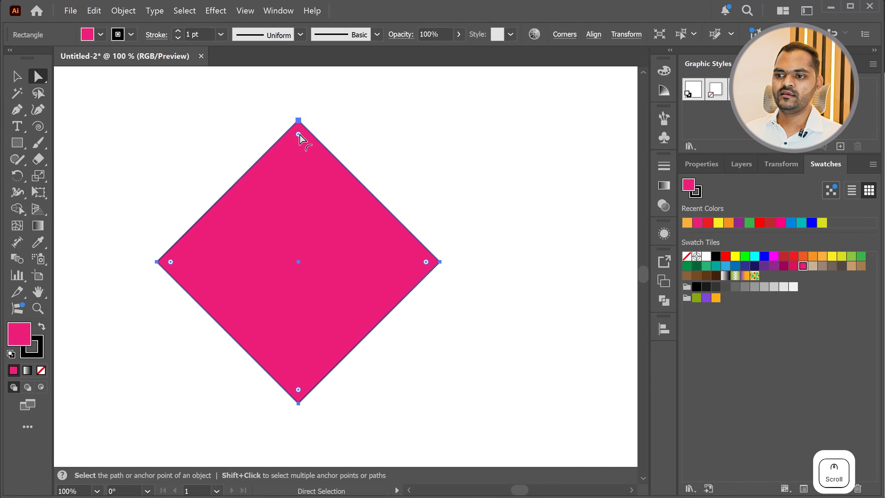
Try rounding all of the diamond's corners together, and its top, bottom and right corners individually
mouse_move(298, 139)
left_mouse_down()
mouse_move(296, 291)
mouse_move(293, 148)
mouse_move(293, 223)
mouse_move(301, 144)
mouse_move(299, 198)
mouse_move(307, 148)
left_mouse_up()
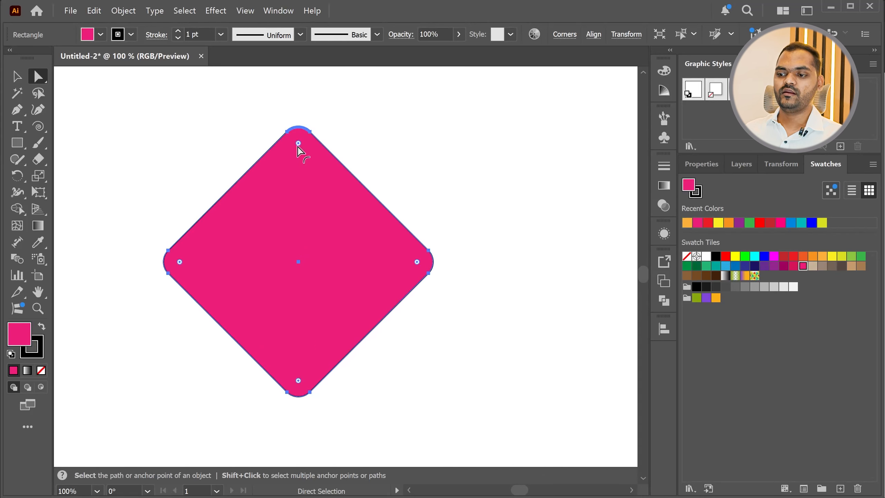
mouse_move(298, 143)
left_mouse_down()
mouse_move(296, 115)
mouse_move(300, 159)
mouse_move(303, 140)
mouse_move(271, 160)
mouse_move(292, 159)
left_mouse_up()
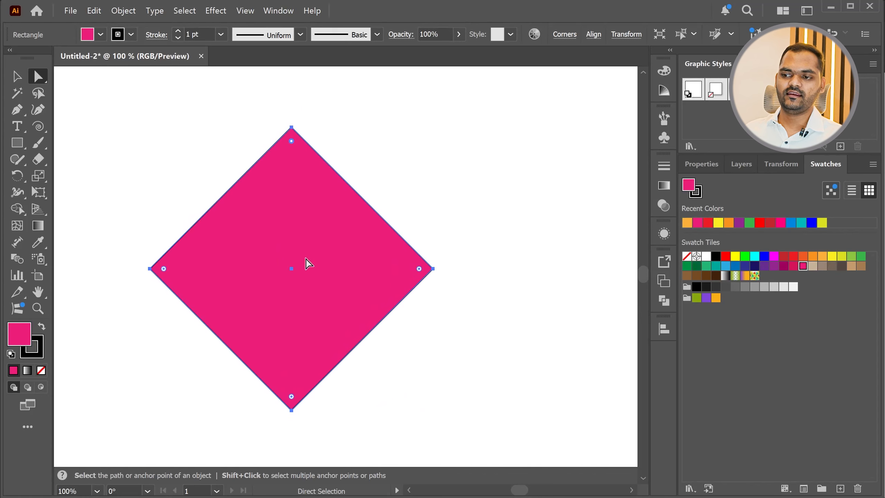
left_click_drag(291, 141, 291, 159)
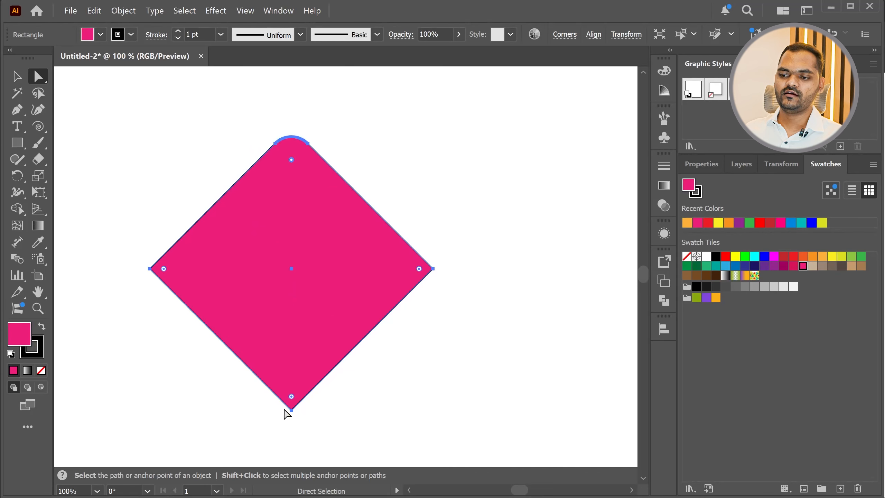
key("shift")
mouse_move(292, 399)
left_mouse_down()
mouse_move(299, 265)
mouse_move(283, 452)
mouse_move(288, 194)
mouse_move(266, 411)
mouse_move(282, 267)
mouse_move(279, 396)
left_mouse_up()
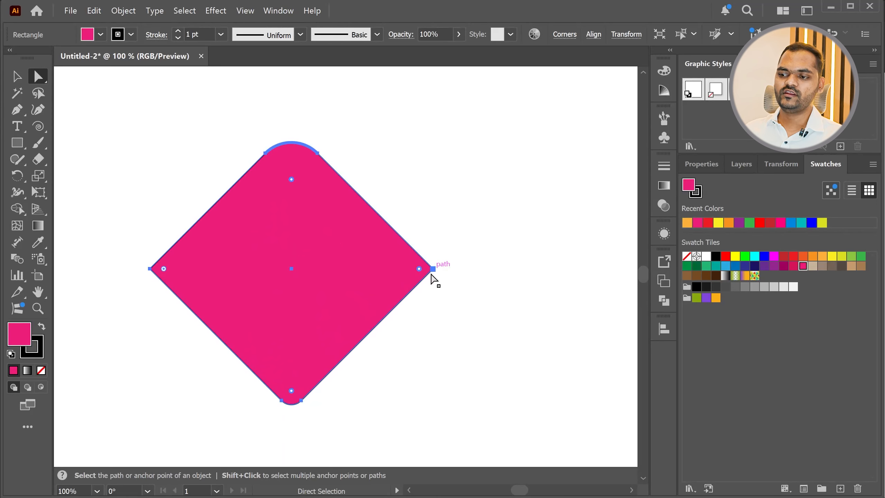
left_click_drag(418, 272, 296, 284)
left_click(297, 304)
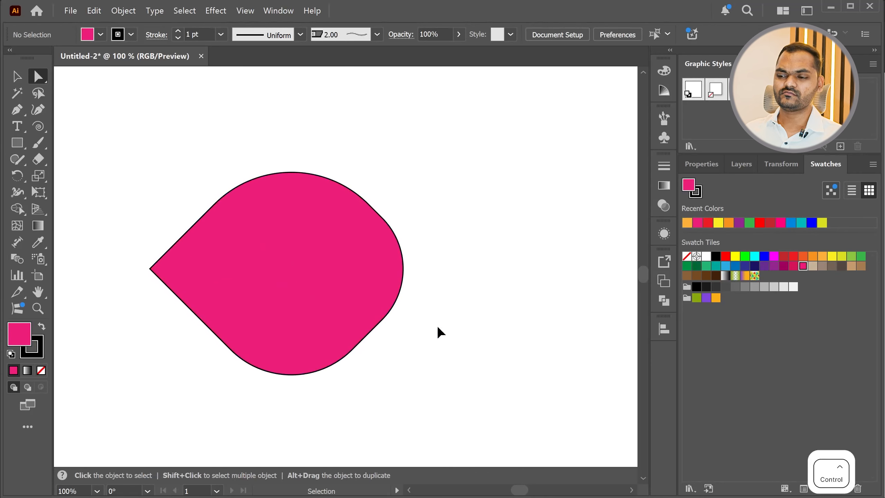
Undo the individual corner roundings on the diamond
key("ctrl+z")
key("ctrl+z")
key("ctrl+z")
key("ctrl+z")
key("ctrl+z")
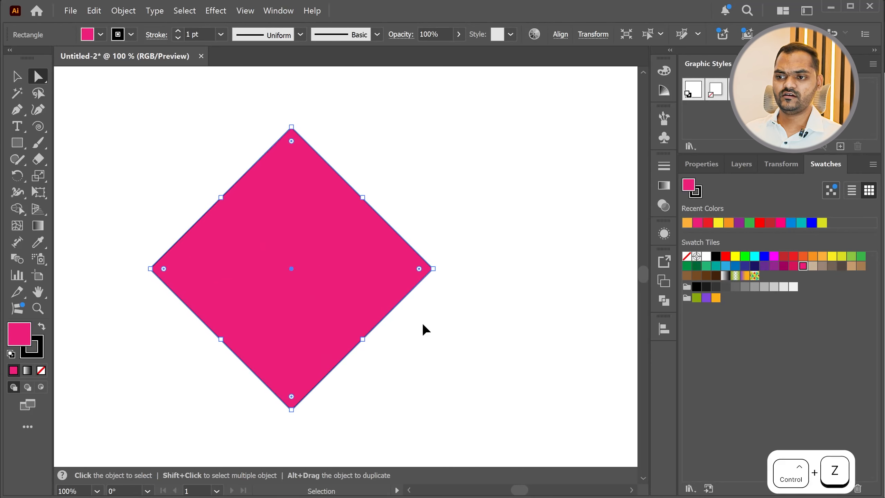
Try rounding all four corners of the diamond evenly, and undo that rounding
left_click(446, 256)
left_click(323, 263)
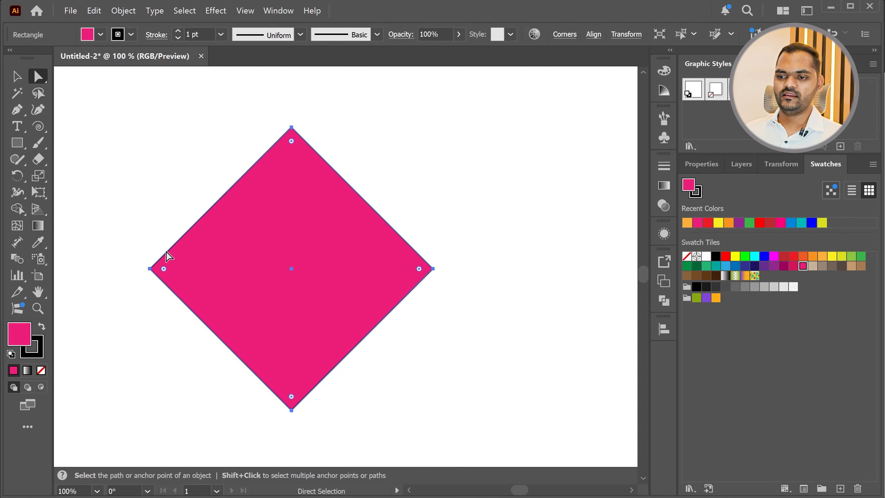
left_click_drag(164, 268, 205, 294)
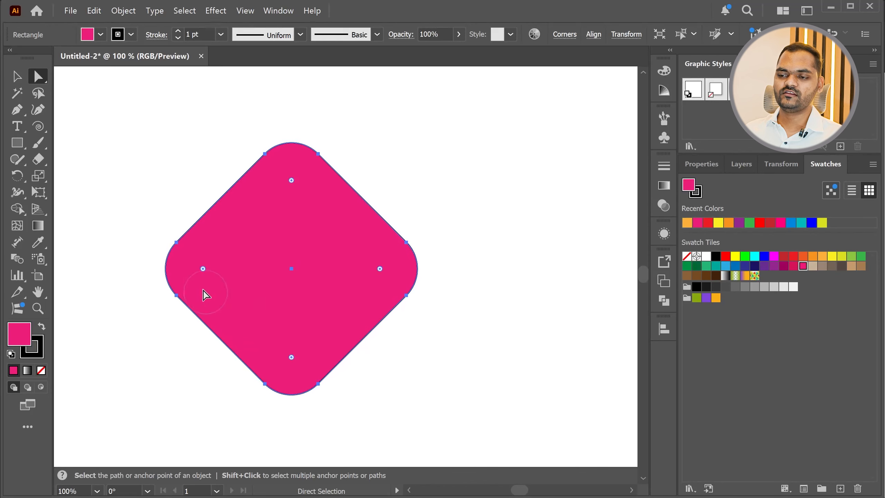
key("ctrl+z")
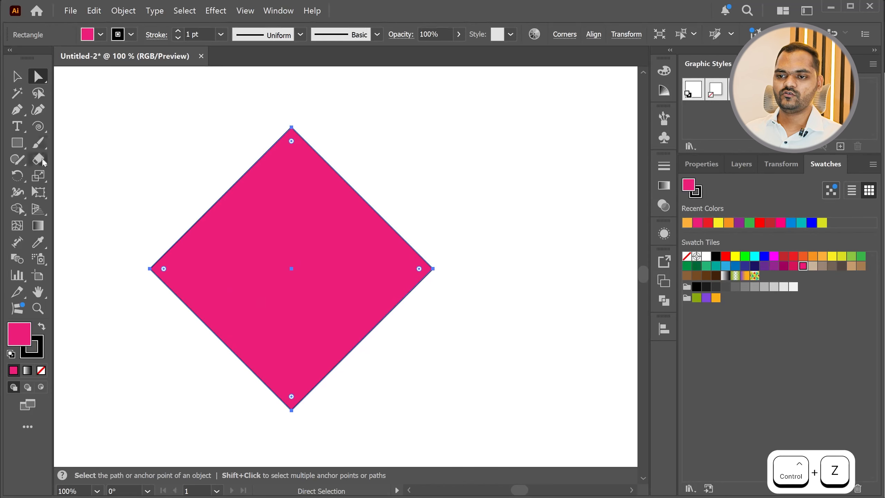
Move the diamond's left anchor inward past the centre to form an arrowhead pointing right
left_click_drag(116, 259, 137, 273)
left_click_drag(150, 269, 381, 276)
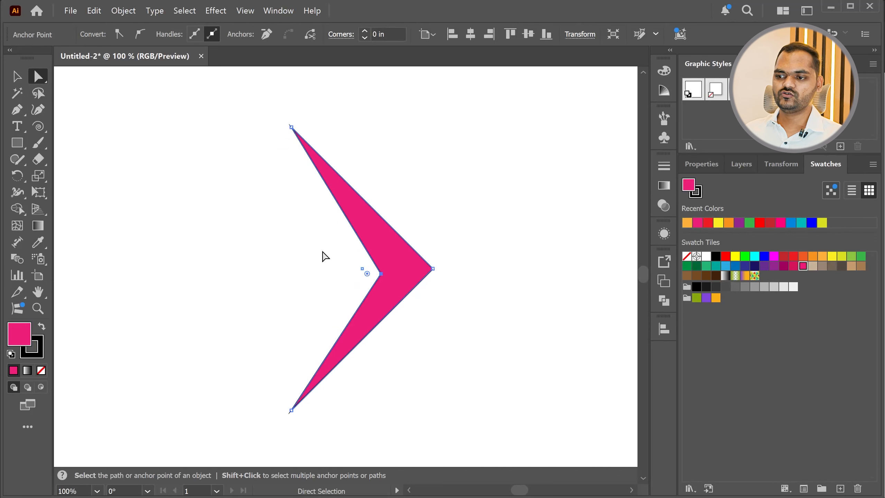
left_click(322, 257)
Try a strong rounding on all corners of the arrowhead, and reduce it to a slight, even rounding
left_click(401, 283)
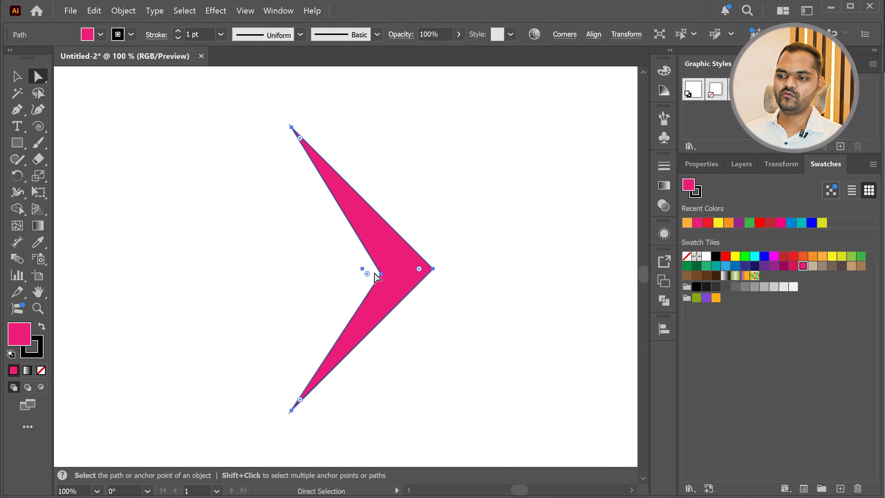
left_click_drag(367, 275, 340, 280)
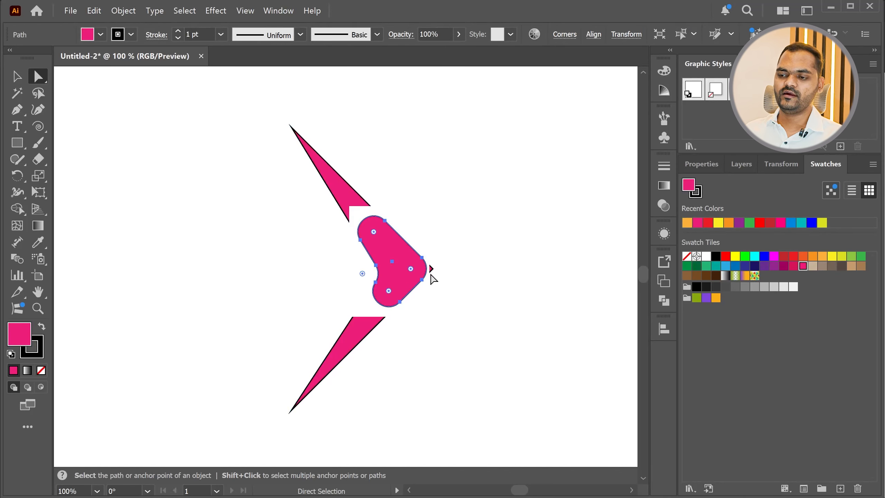
scroll(399, 265, "up", 3)
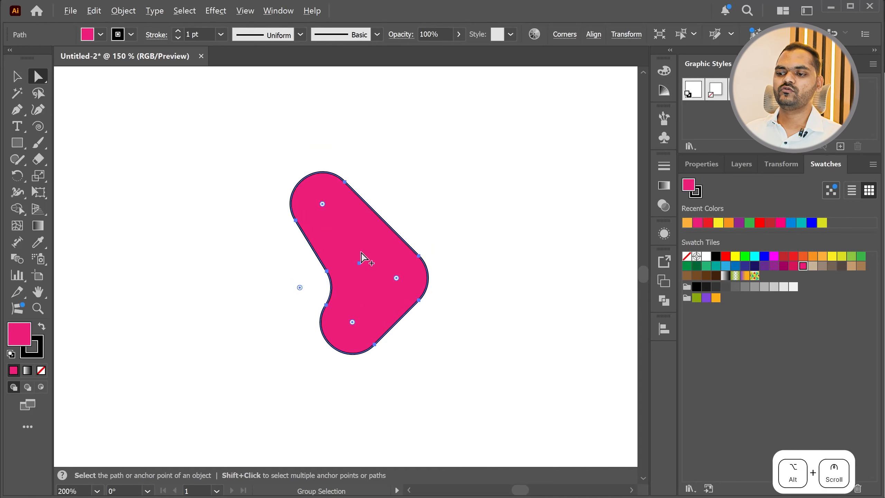
scroll(329, 296, "down", 3)
mouse_move(325, 294)
left_mouse_down()
mouse_move(316, 297)
mouse_move(335, 299)
mouse_move(315, 307)
mouse_move(349, 304)
mouse_move(325, 297)
mouse_move(330, 305)
left_mouse_up()
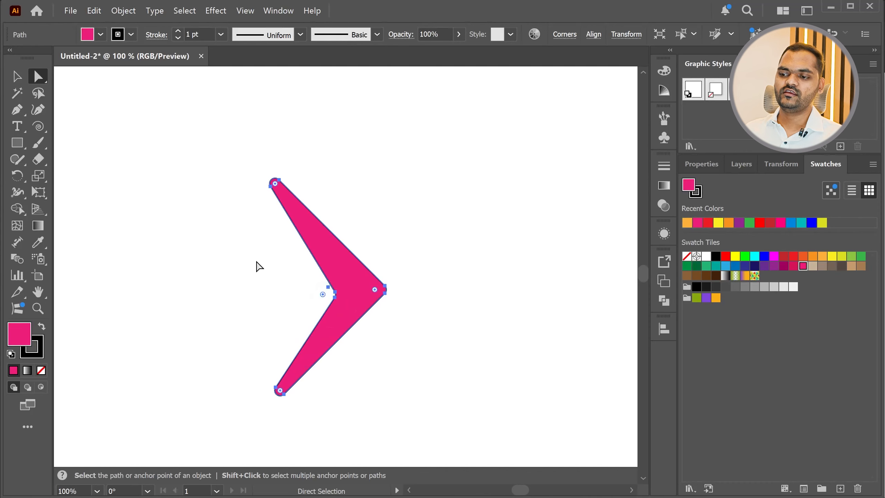
left_click(258, 266)
scroll(354, 326, "up", 2)
scroll(354, 330, "down", 2)
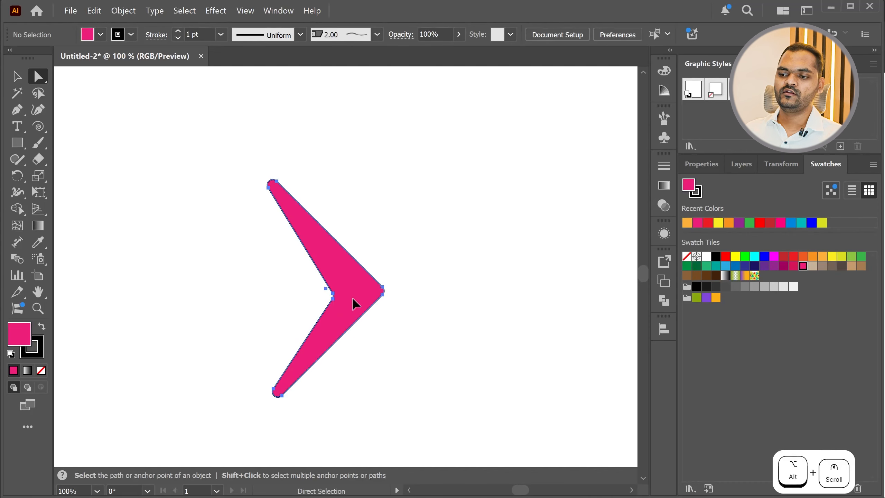
Round only the arrowhead's outer right corner strongly to give it a boomerang shape
left_click(326, 299)
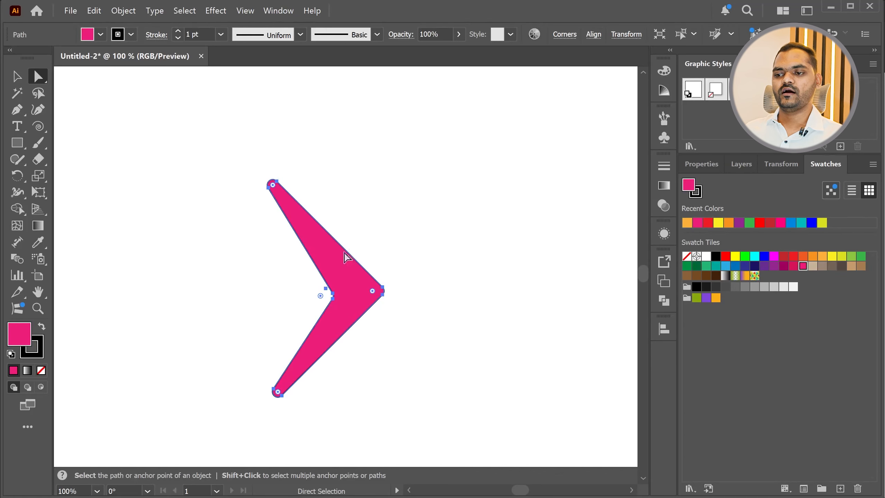
key("alt")
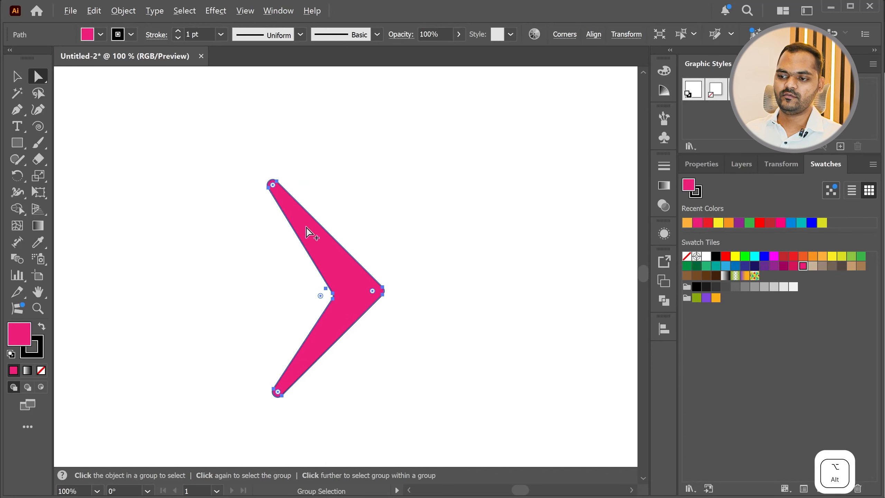
scroll(390, 305, "up", 2)
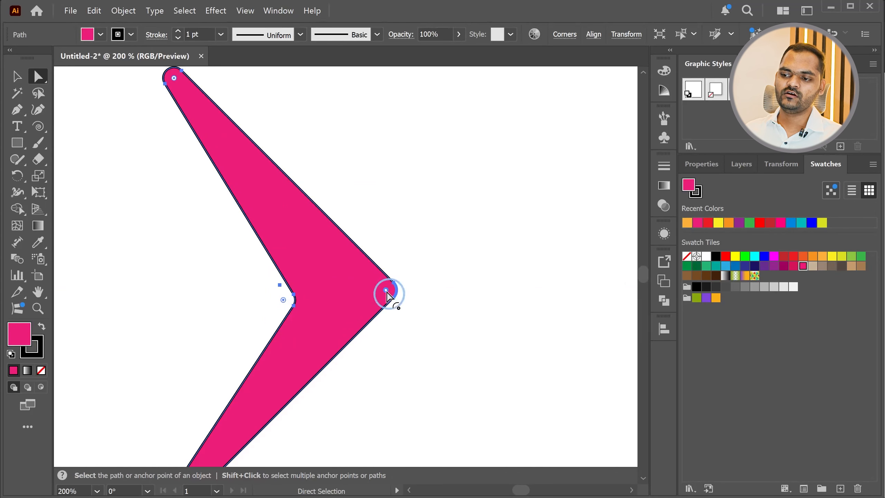
left_click_drag(387, 291, 219, 286)
left_click(189, 271)
scroll(348, 312, "down", 3)
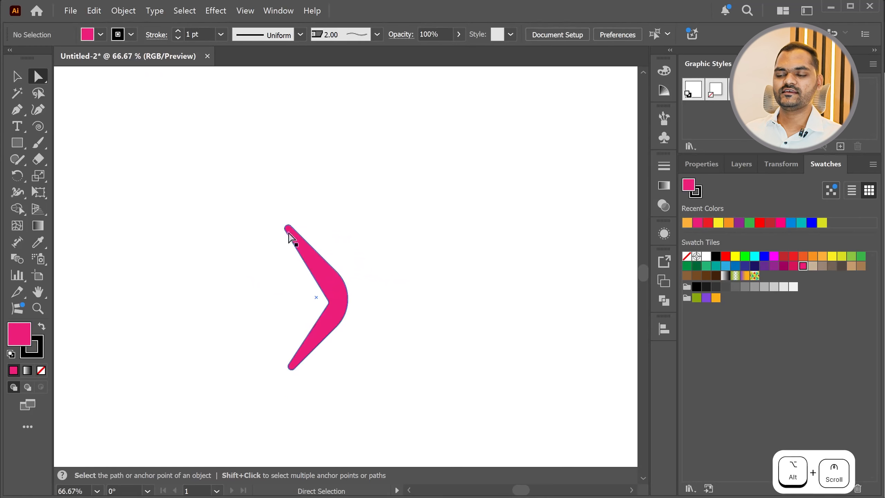
Delete the boomerang shape from the artboard
left_click_drag(387, 409, 420, 426)
key("Delete")
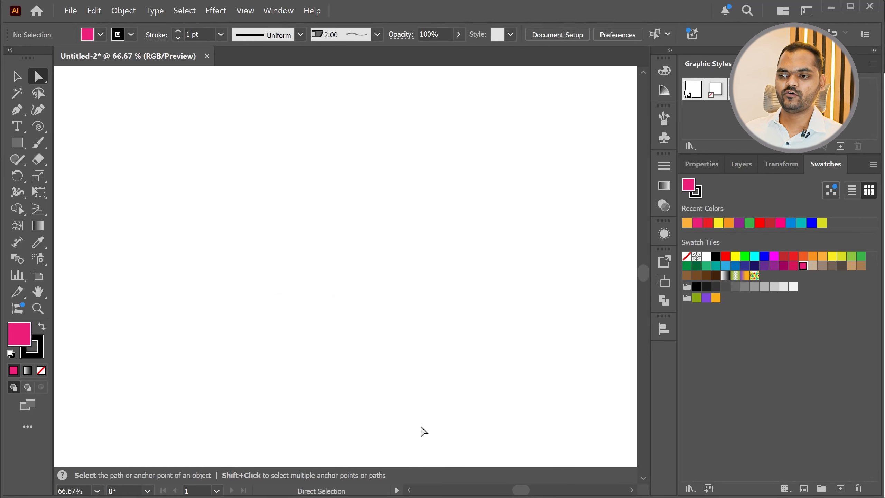
Switch to the course PDF in the browser, highlight "Exercise - Cube Design" in the tools list, and return to Illustrator
key("alt+Tab")
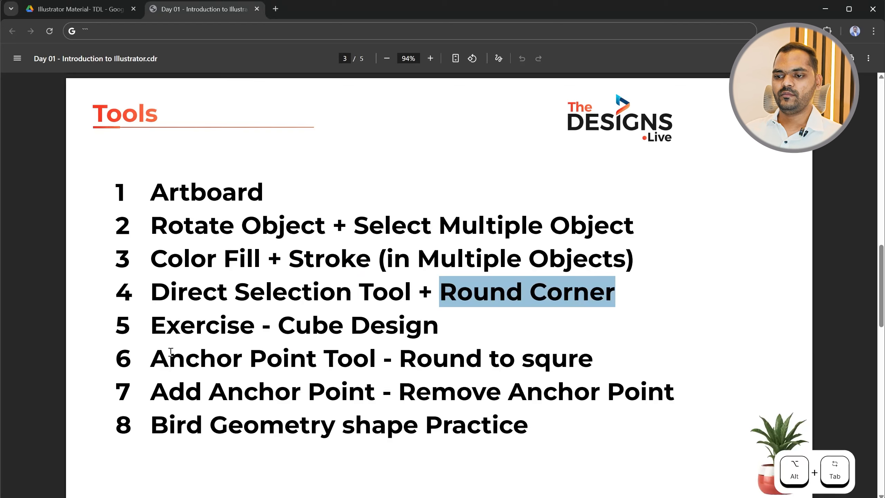
left_click_drag(160, 328, 457, 330)
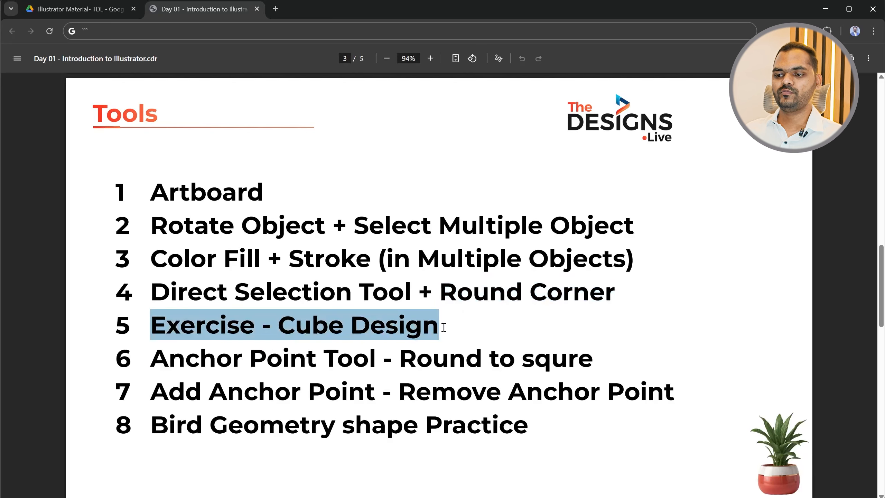
key("alt+Tab")
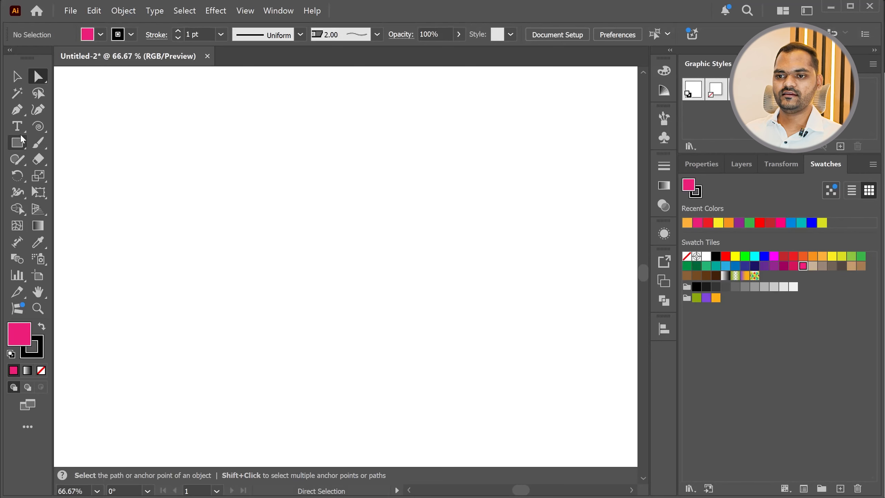
Try drawing a rectangle freehand on the empty artboard, and undo it
left_click(18, 142)
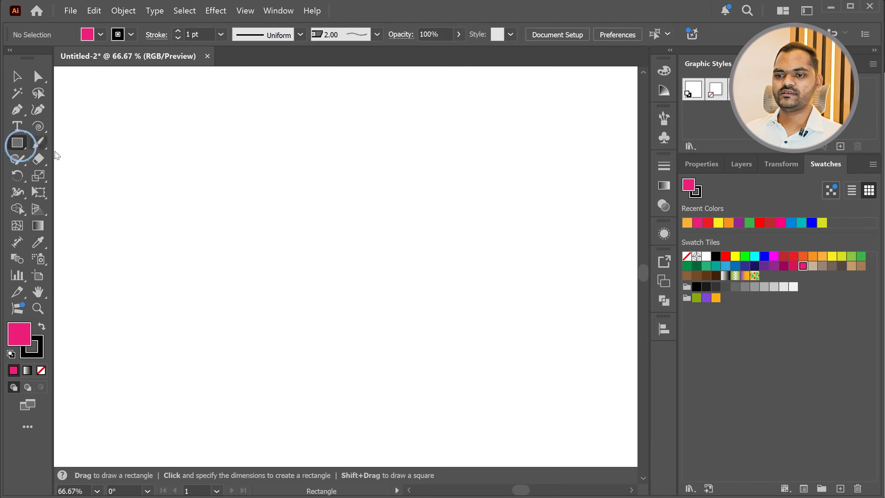
left_click_drag(217, 196, 361, 359)
key("ctrl+z")
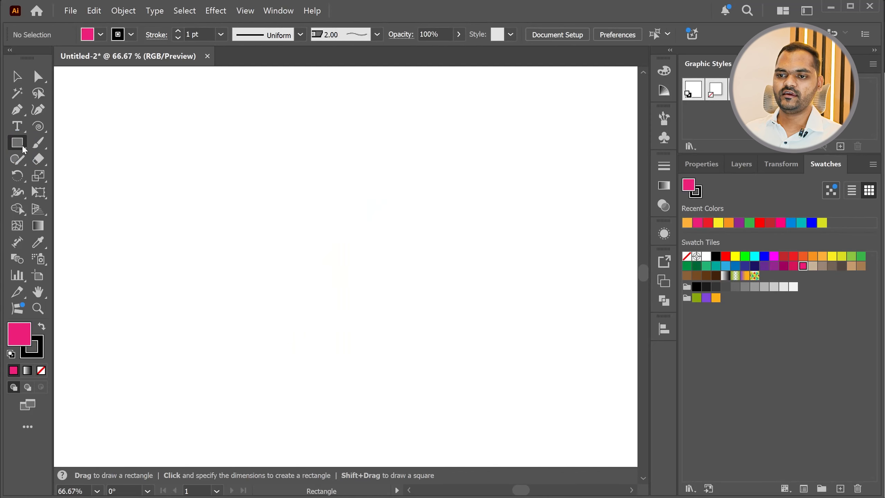
Create a 5 by 5 in square by entering exact dimensions for the Rectangle tool
left_click(290, 221)
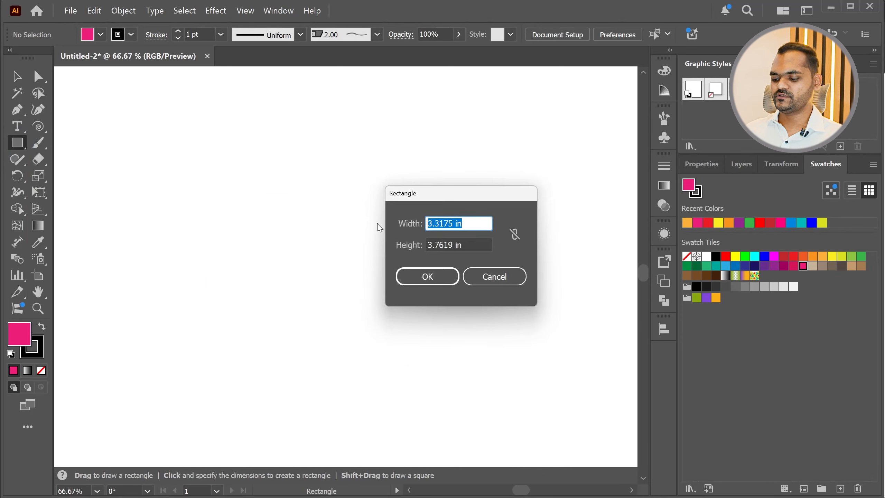
key("Tab")
type("5")
key("Return")
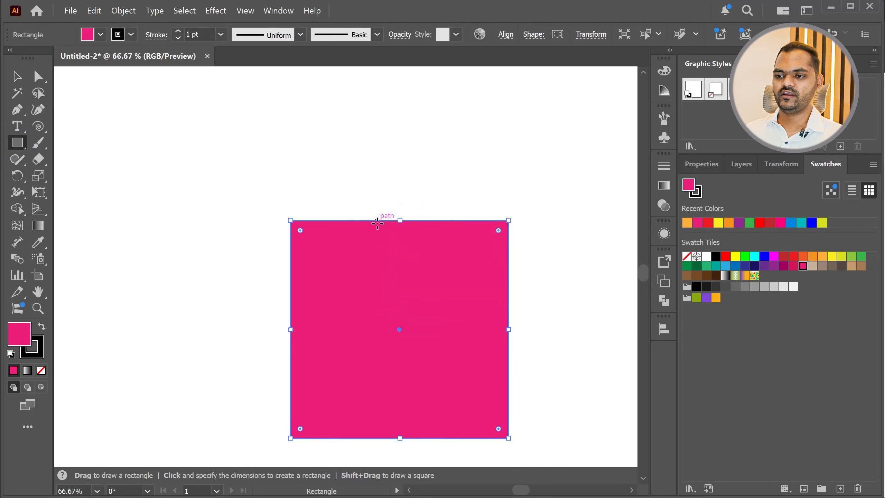
scroll(301, 263, "down", 2)
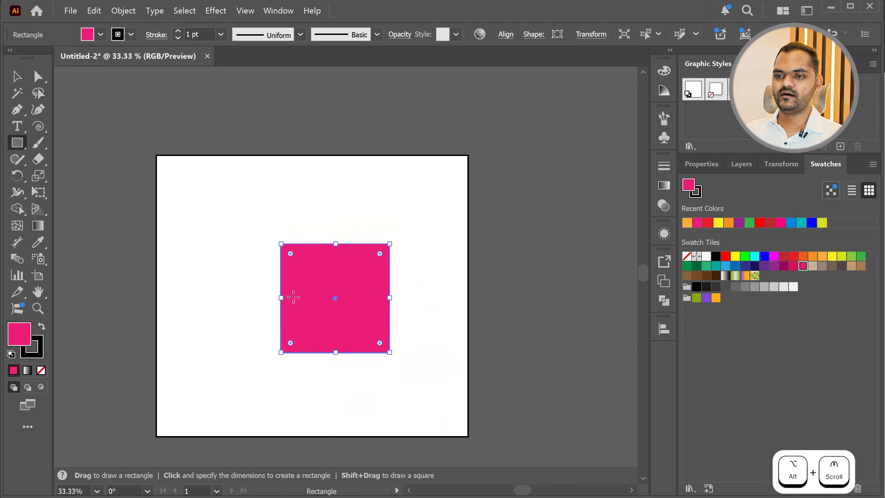
Draw a square about 3.59 in wide beside the 5 in square, and delete the 5 in square
mouse_move(180, 251)
left_mouse_down()
mouse_move(235, 357)
mouse_move(235, 335)
mouse_move(209, 310)
mouse_move(223, 329)
left_mouse_up()
left_click(14, 77)
left_click(278, 251)
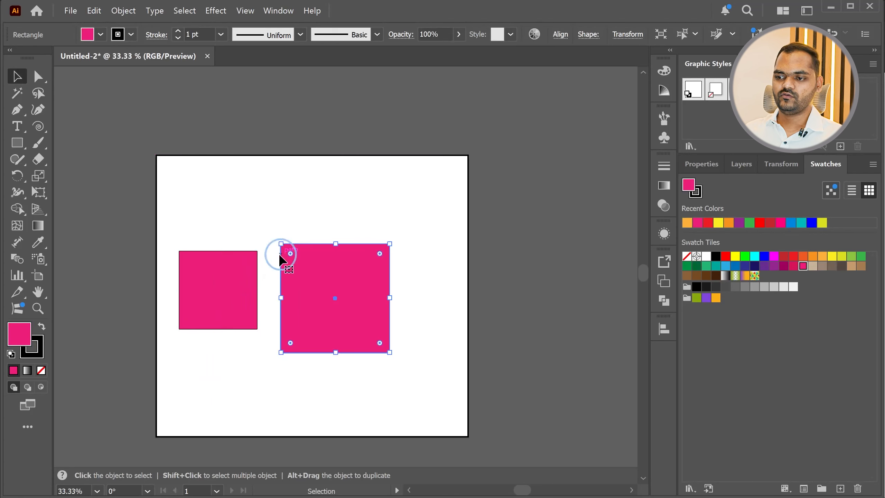
key("Delete")
Duplicate the square 3.59 in horizontally so the copy sits edge to edge on its right side
left_click_drag(246, 292, 424, 334)
scroll(279, 344, "up", 3)
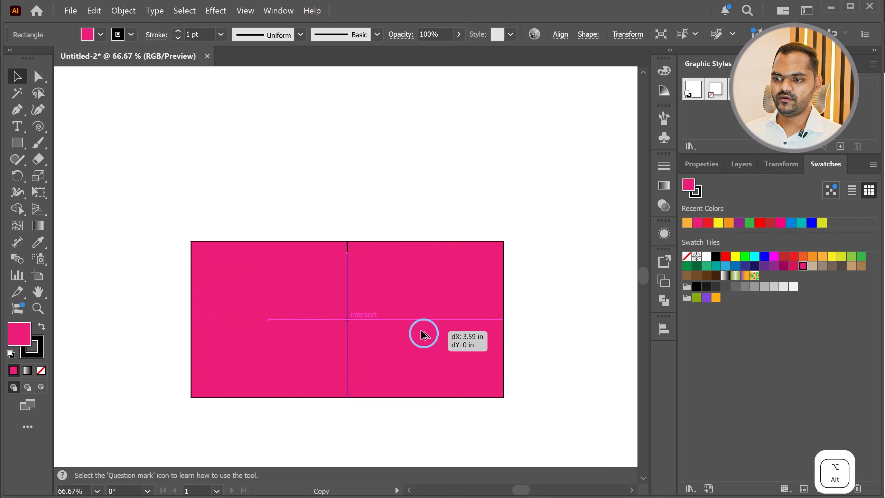
left_click_drag(422, 334, 417, 332)
key("ctrl+z")
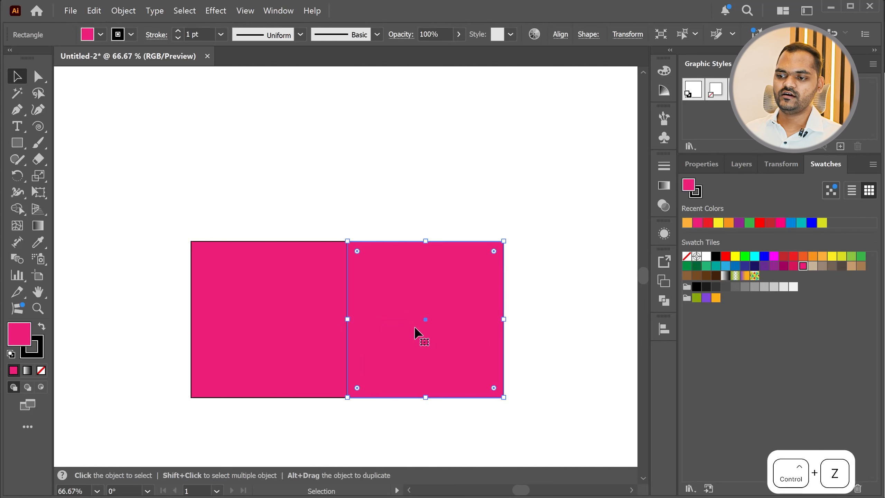
Check the Smart Guides setting, try snapping the right square upward to meet the left one corner to corner, and undo that move
left_click(244, 10)
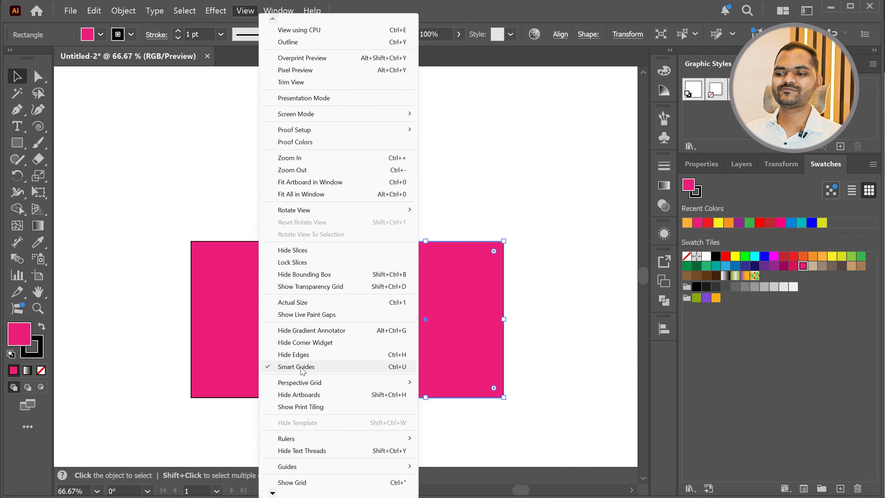
left_click(531, 317)
left_click_drag(416, 319, 413, 159)
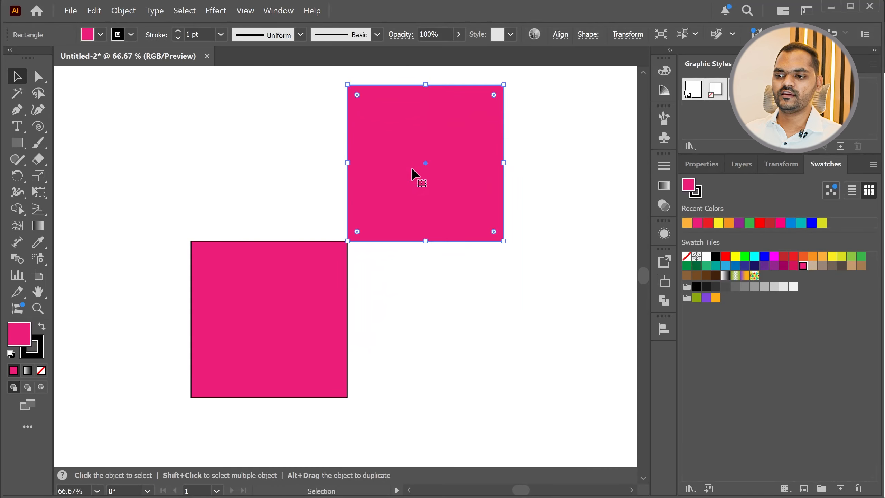
scroll(346, 240, "up", 10)
left_click_drag(501, 201, 468, 284)
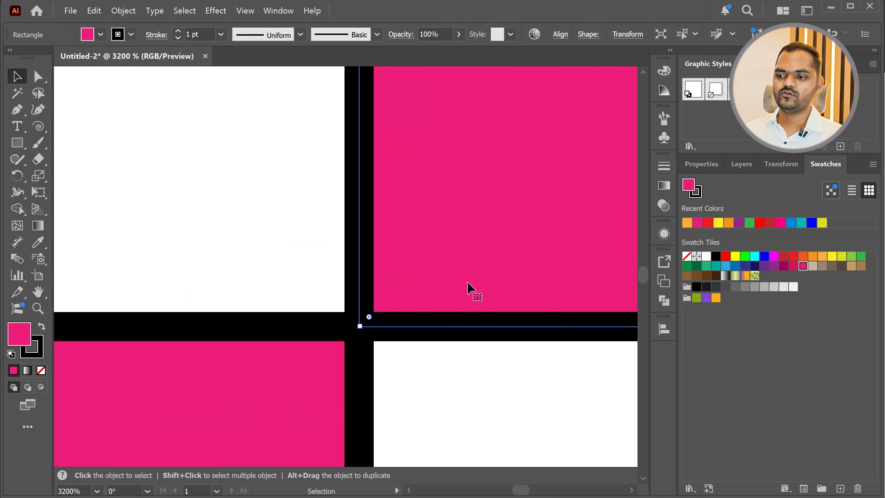
key("ctrl+z")
scroll(236, 257, "down", 12)
key("ctrl+z")
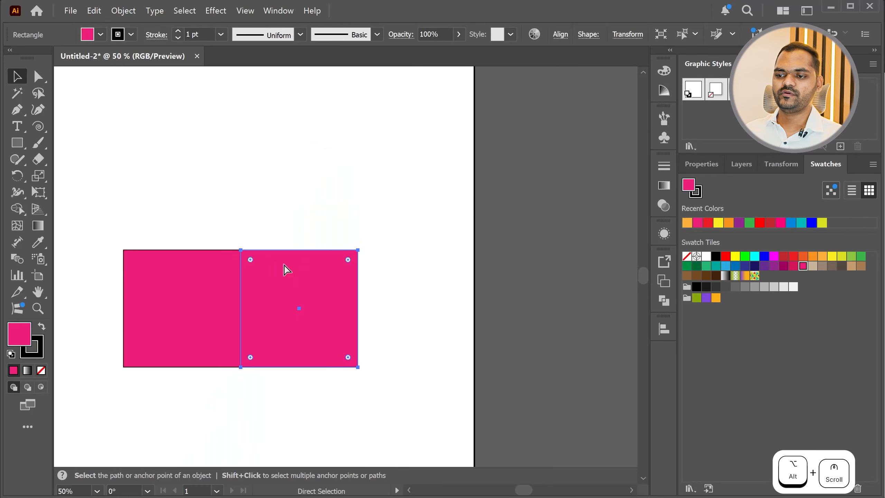
Move the right square's two outer anchors inward and upward with Direct Selection to form the cube's slanted side face
left_click(251, 211)
left_click(176, 308)
left_click(299, 318)
scroll(276, 322, "down", 2)
scroll(252, 327, "up", 3)
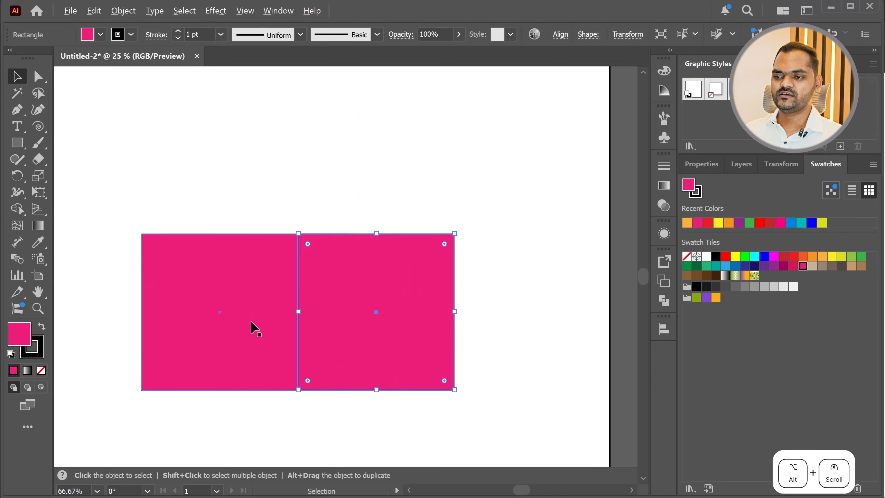
left_click(38, 77)
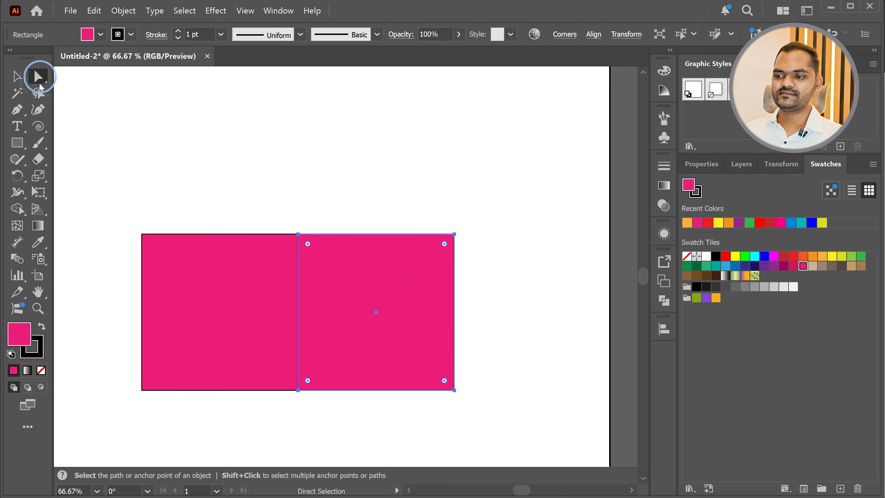
left_click_drag(496, 411, 373, 320)
scroll(463, 383, "down", 1)
scroll(337, 314, "up", 1)
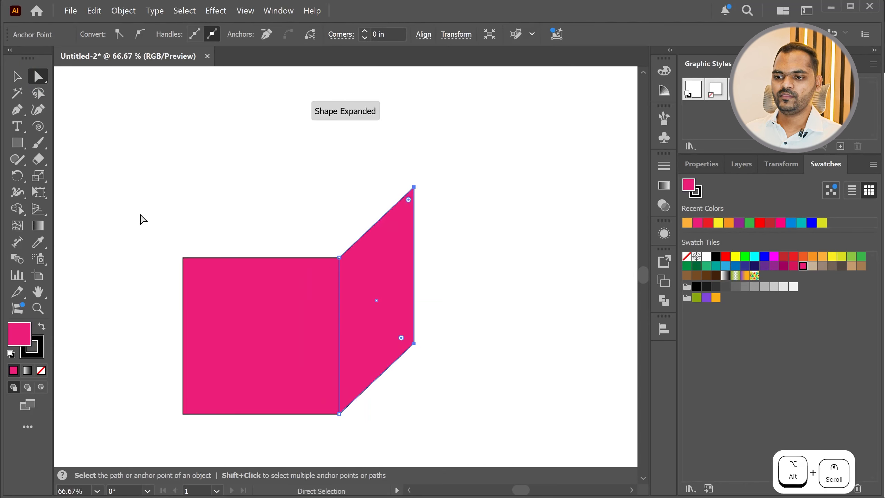
Duplicate the front square straight upward so the copy rests exactly on its top edge
left_click(17, 77)
left_click(256, 342)
left_click_drag(256, 343, 260, 190)
scroll(248, 262, "up", 4)
left_click_drag(299, 212, 317, 248)
scroll(307, 194, "up", 3)
scroll(318, 250, "down", 9)
scroll(253, 330, "up", 3)
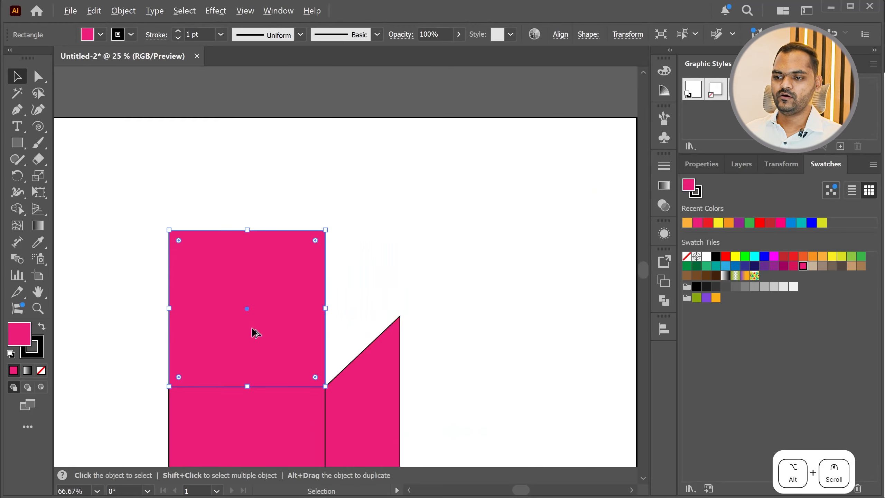
Move the upper copy's two top anchors to meet the side face's upper right corner, forming the cube's top face, and deselect it
left_click(38, 76)
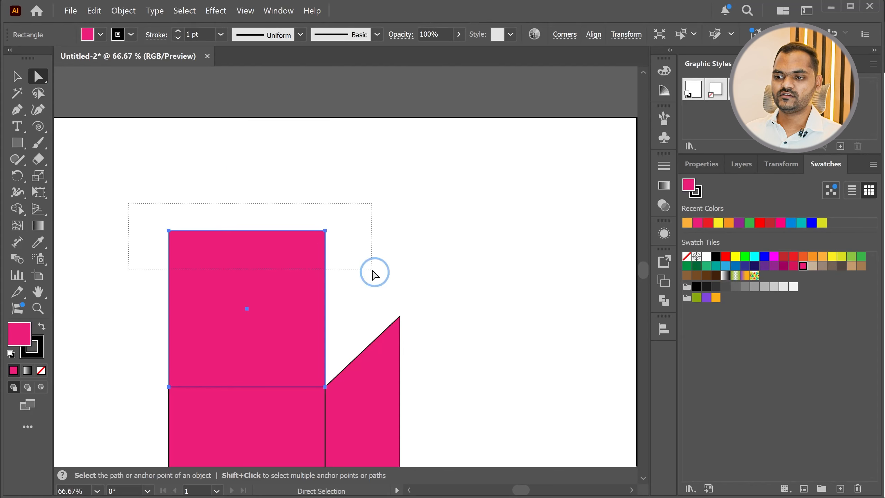
left_click_drag(129, 203, 372, 269)
left_click_drag(324, 231, 400, 320)
scroll(399, 323, "up", 5)
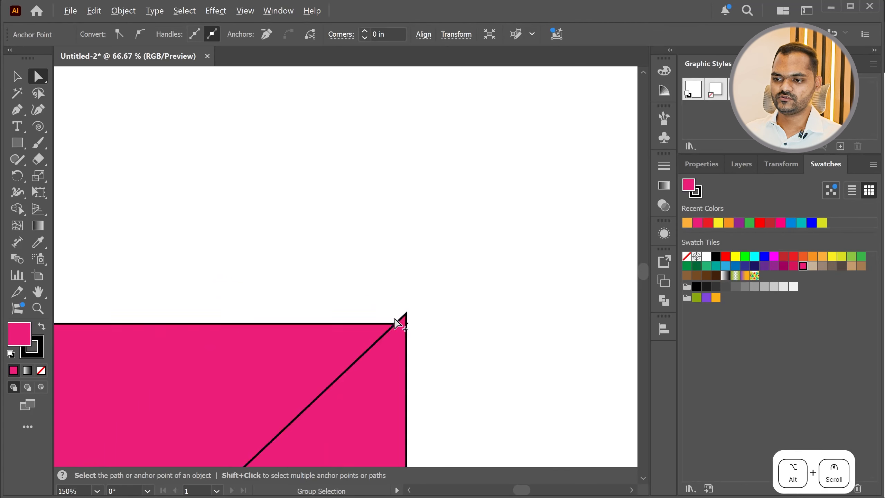
left_click_drag(418, 320, 420, 312)
scroll(405, 292, "down", 5)
scroll(383, 251, "down", 3)
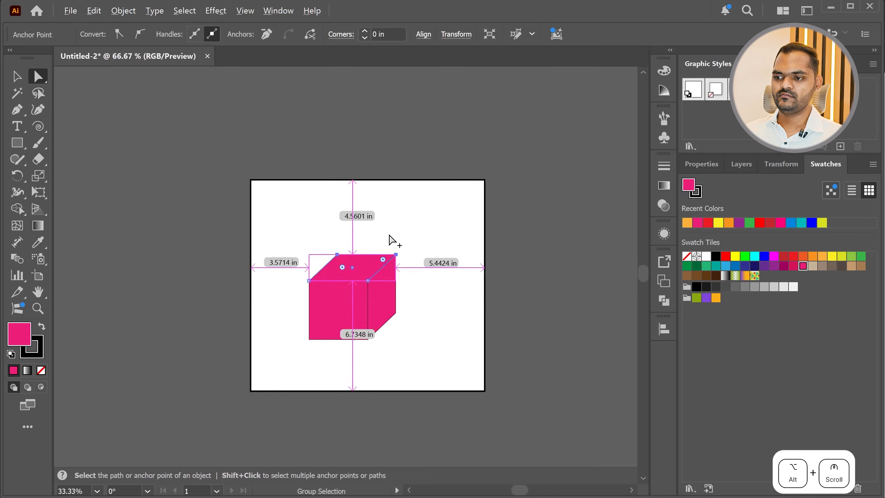
left_click(405, 235)
scroll(367, 310, "up", 4)
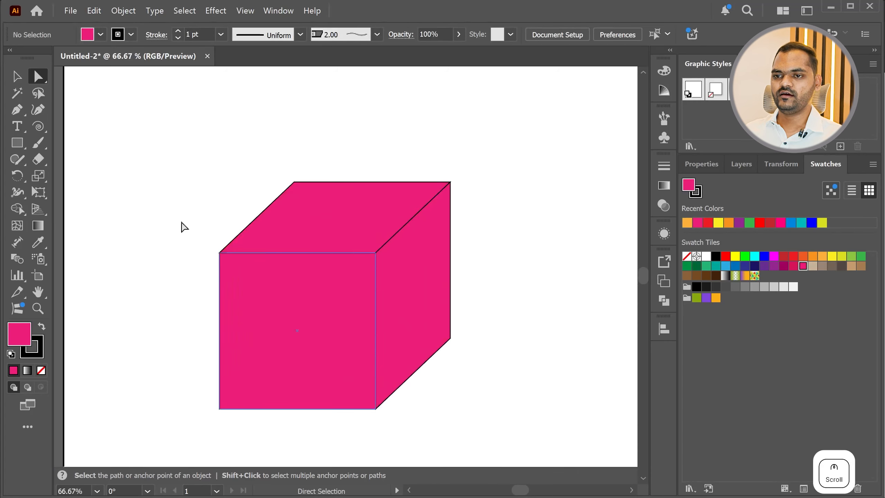
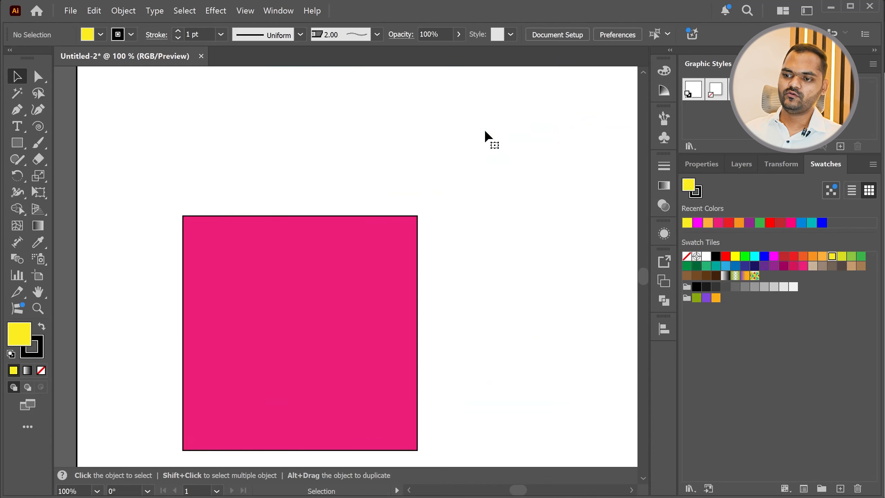
Move the pink square slightly upward and switch to the Anchor Point tool
left_click_drag(324, 274, 332, 220)
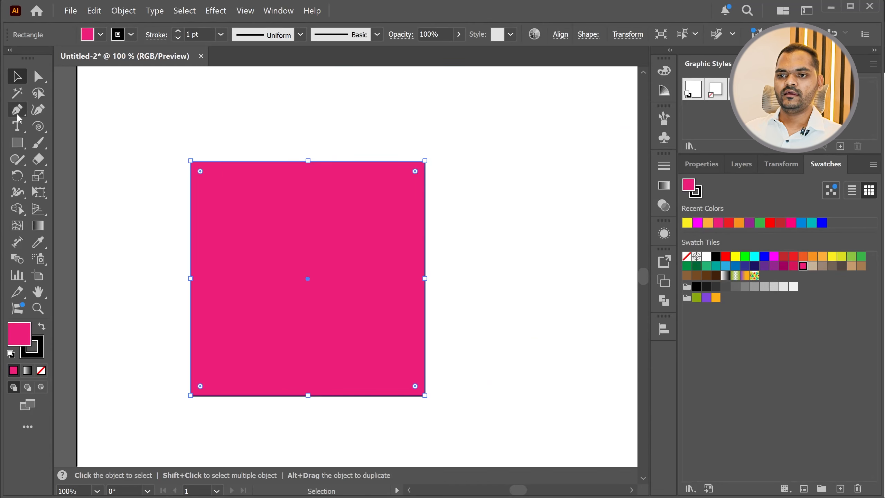
left_click(17, 110)
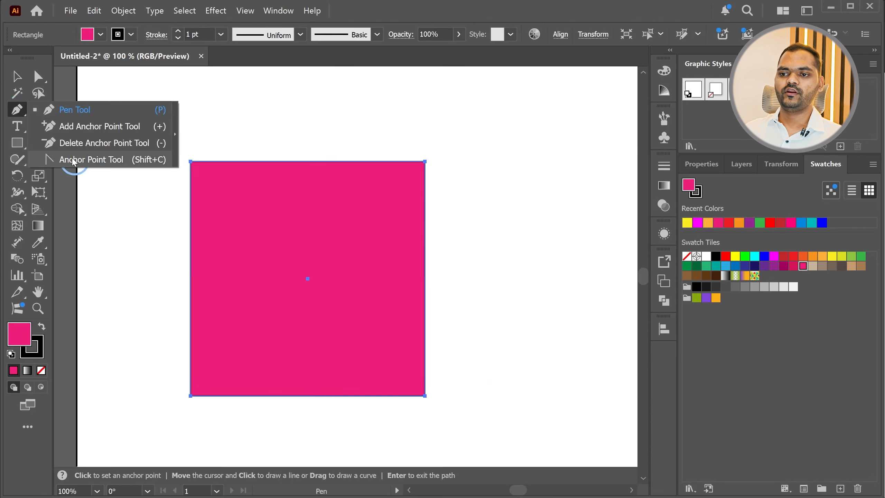
left_click(75, 160)
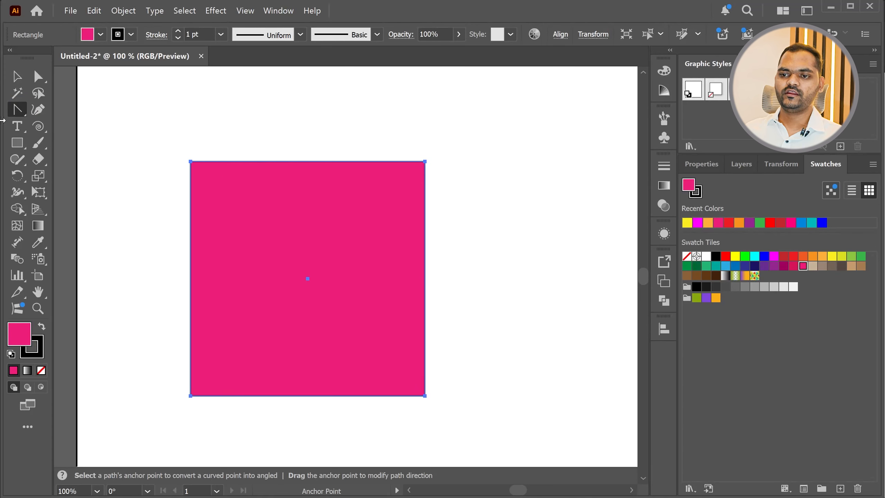
left_click_drag(17, 114, 68, 159)
Pull curve handles out of the square's four corners with the Anchor Point tool to bulge it into a rough circle
left_click(191, 162)
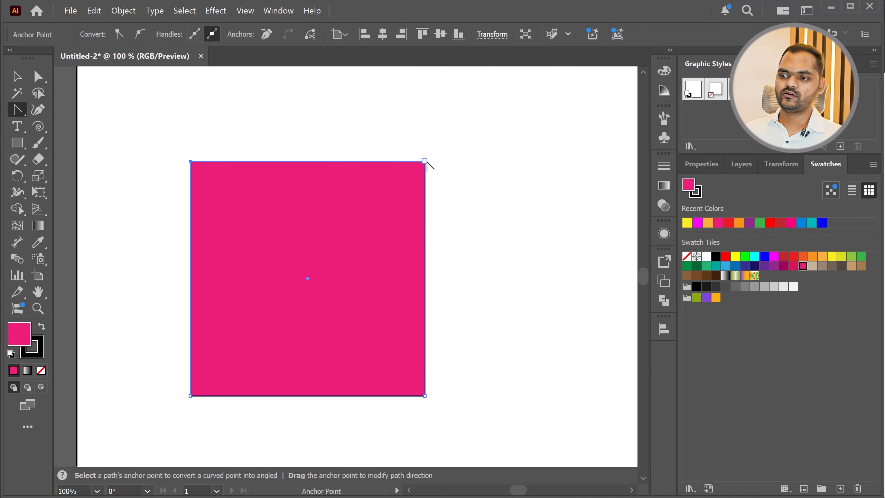
left_click_drag(425, 161, 520, 264)
left_click_drag(190, 396, 136, 292)
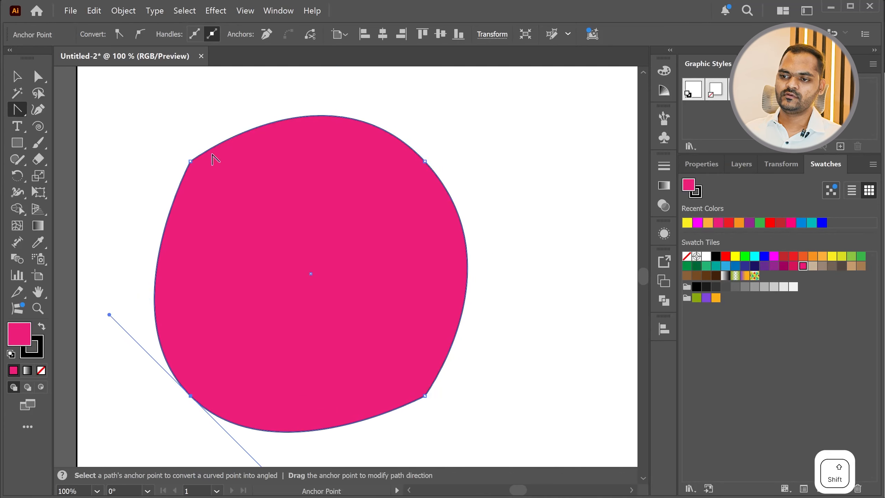
left_click_drag(190, 161, 112, 210)
left_click_drag(162, 162, 203, 121)
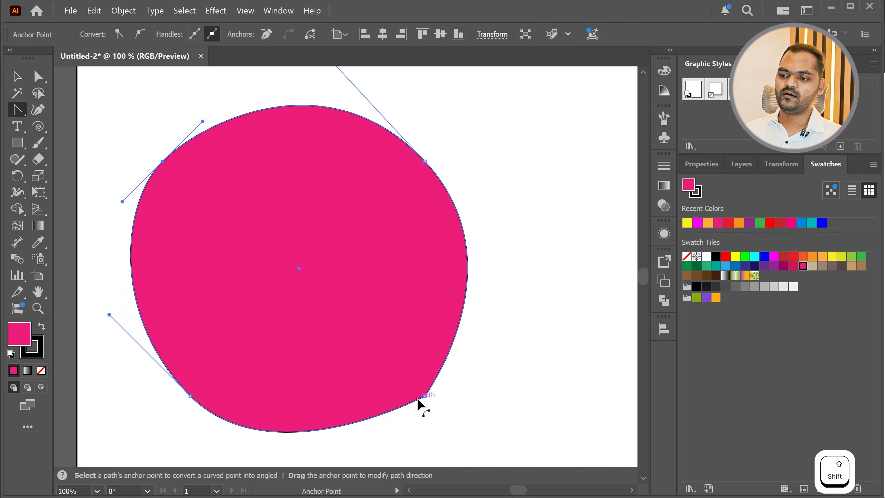
left_click_drag(425, 396, 379, 410)
Undo the curve edits on the pink shape's corners
key("ctrl")
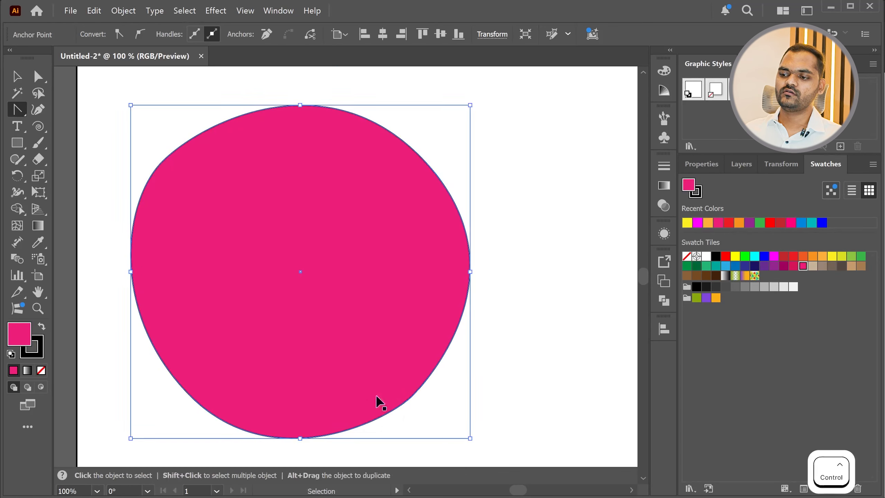
left_click_drag(283, 401, 284, 300)
scroll(264, 355, "down", 5)
key("ctrl+z")
key("ctrl+z")
key("ctrl+z")
key("ctrl+z")
scroll(279, 339, "up", 3)
scroll(276, 340, "down", 1)
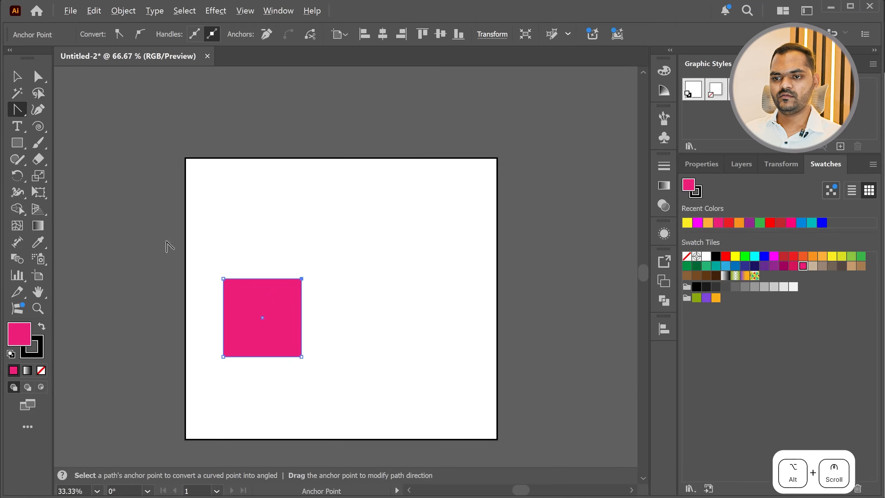
Draw a perfect circle on the artboard to the upper right of the square with the Ellipse tool
left_click(20, 149)
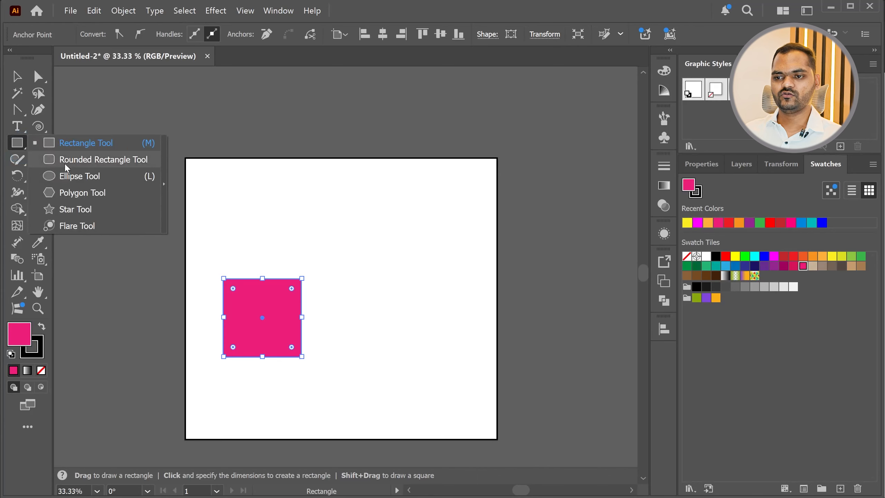
left_click(70, 178)
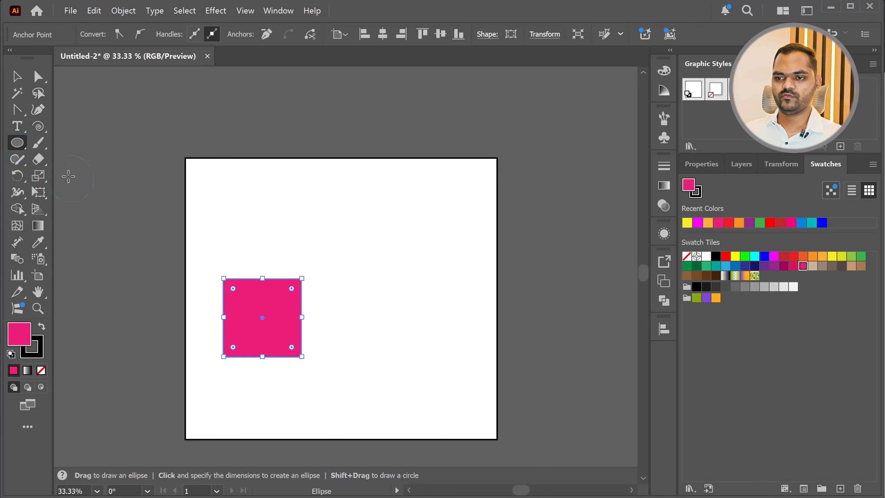
scroll(374, 274, "up", 1)
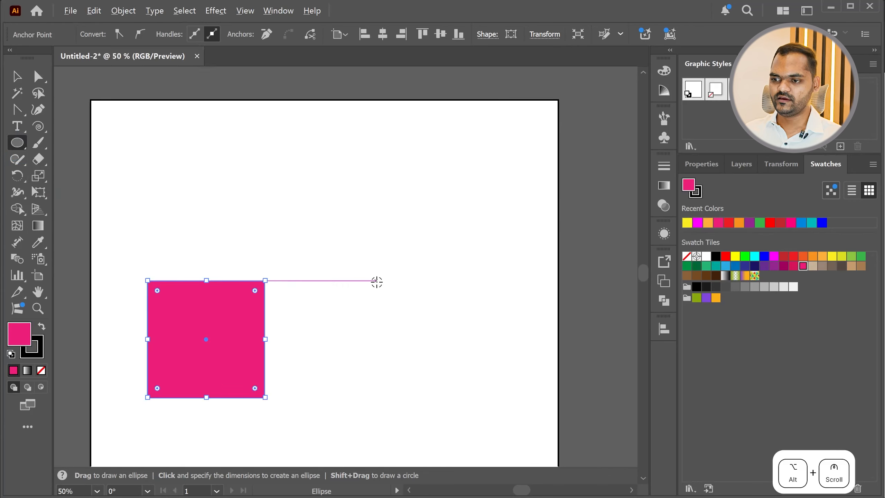
left_click_drag(340, 224, 443, 350)
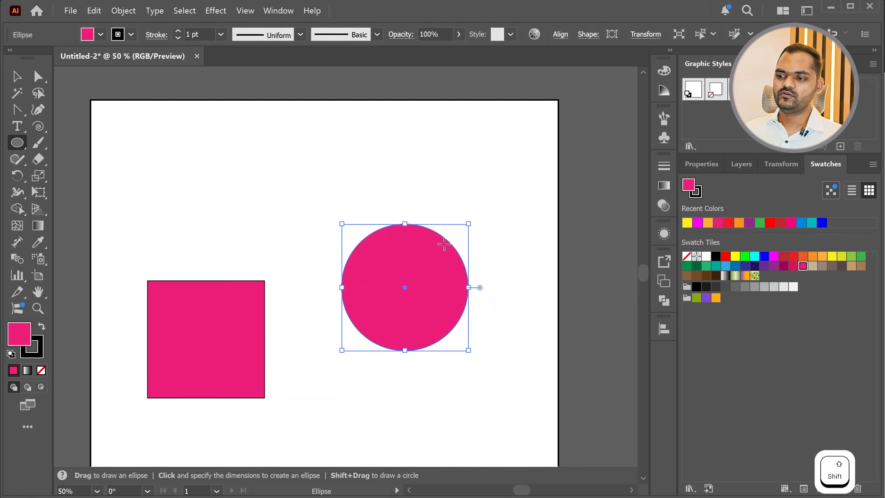
Convert the circle's four smooth anchors to corner points with the Anchor Point tool, making a diamond
scroll(441, 281, "up", 2)
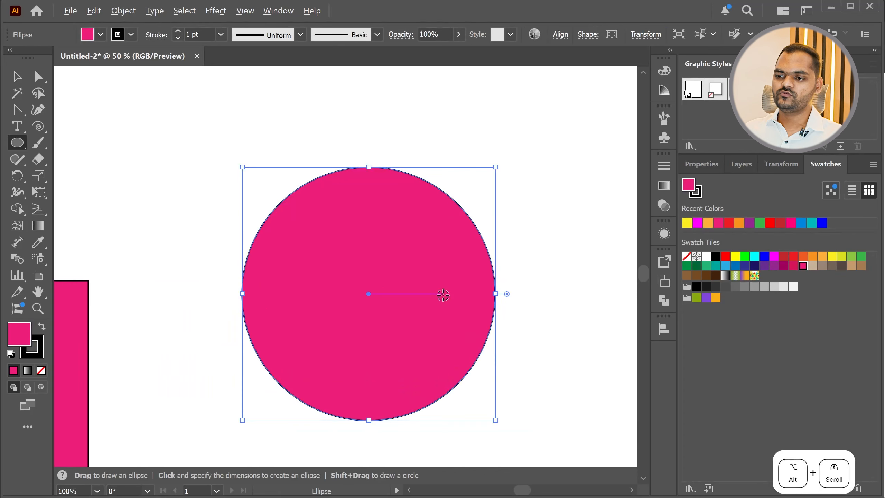
left_click(17, 109)
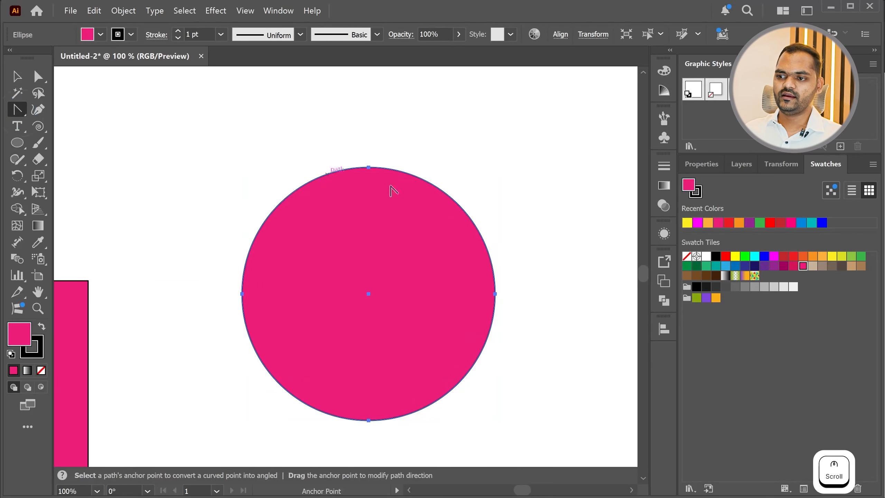
left_click(368, 166)
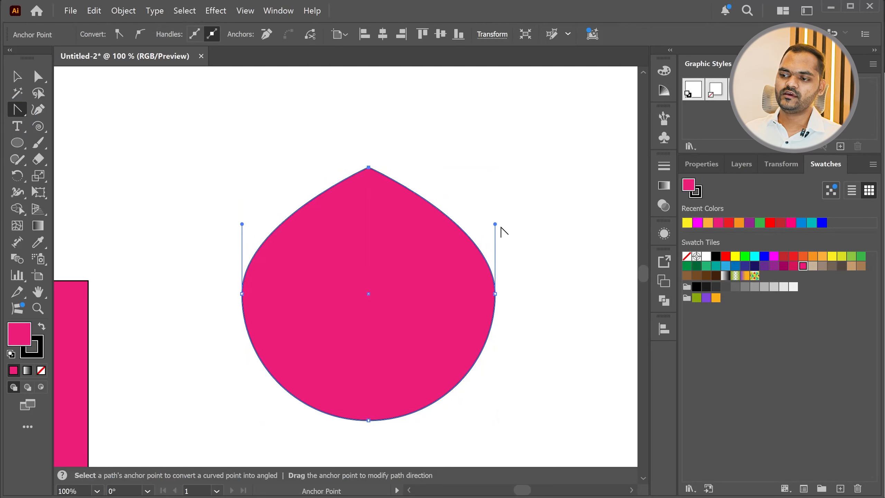
left_click_drag(495, 224, 514, 220)
left_click(497, 295)
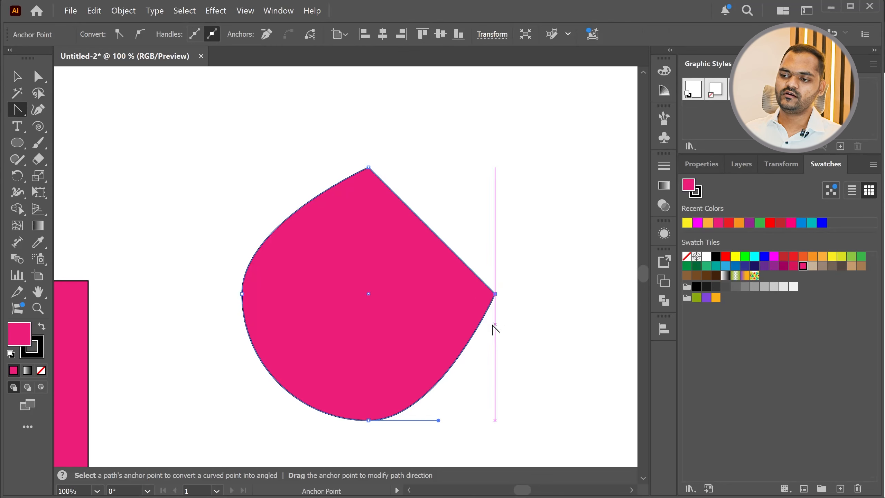
left_click(368, 420)
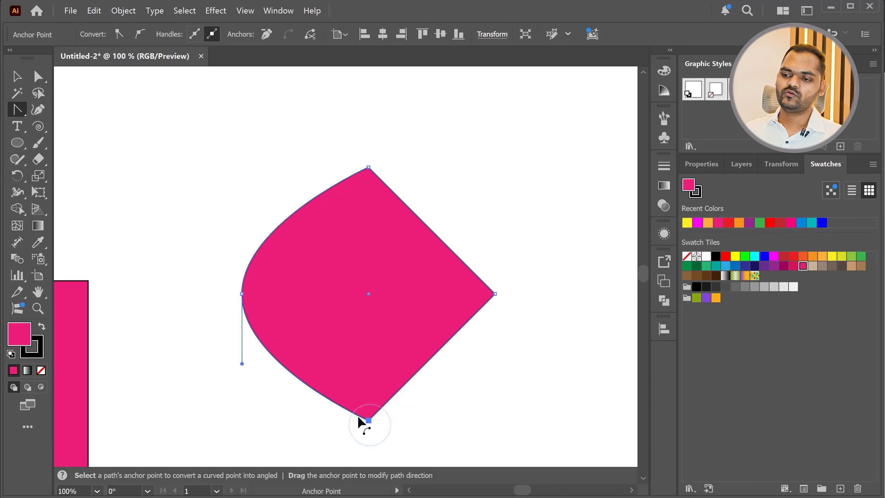
left_click(242, 293)
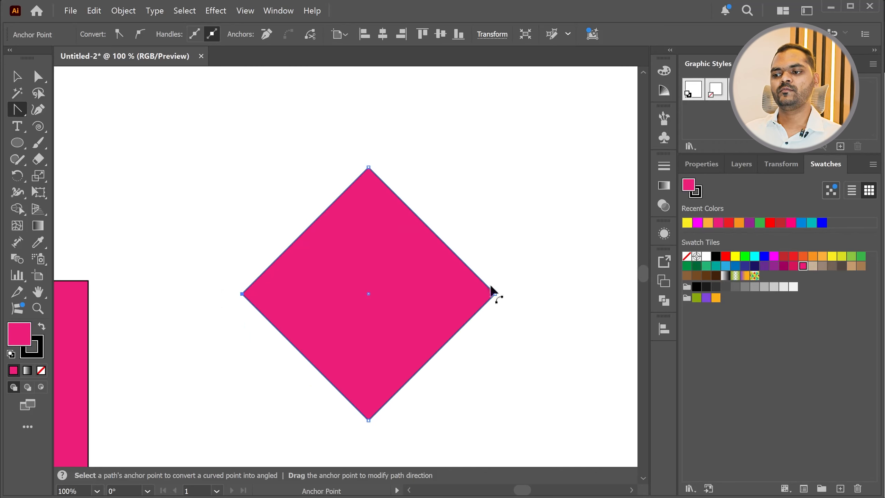
Pull curve handles from the diamond's four corners along horizontal and vertical directions to shape it back into a circle
left_click_drag(494, 294, 496, 337)
left_click_drag(241, 294, 241, 205)
left_click_drag(368, 167, 434, 181)
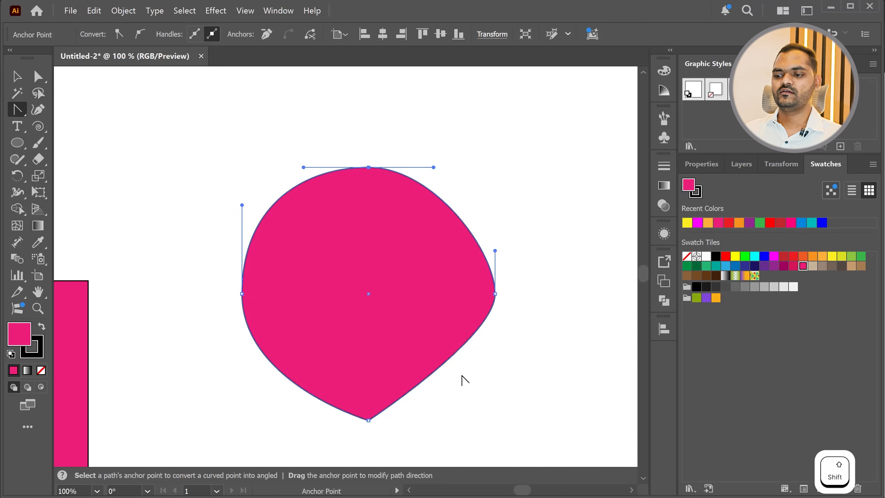
left_click_drag(368, 420, 306, 420)
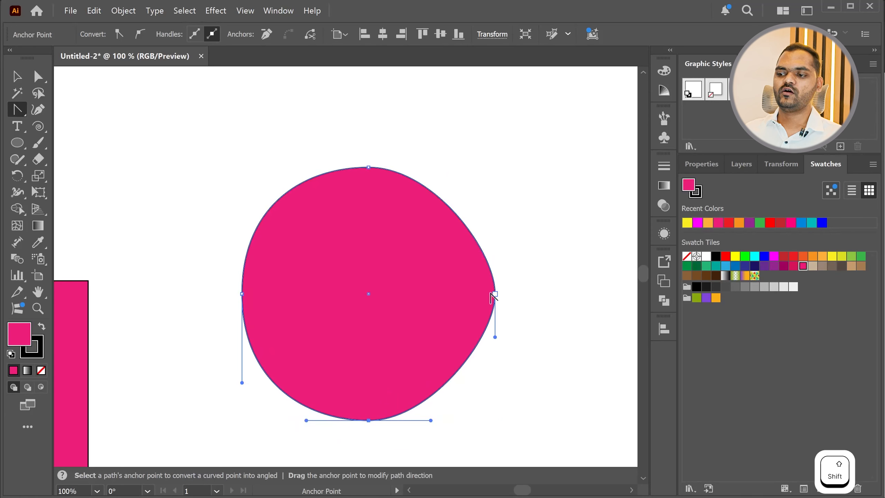
left_click_drag(494, 294, 502, 362)
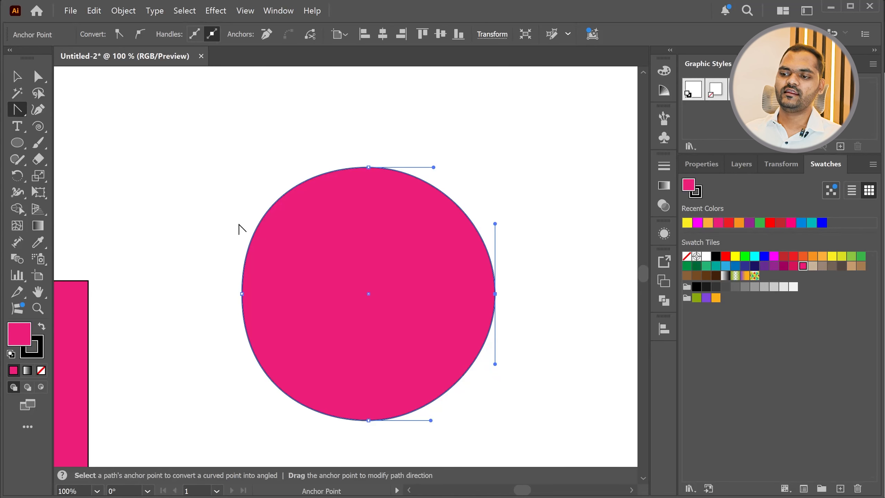
Convert the circle's top, left and bottom anchors to sharp corners, and select the resulting shape
left_click(368, 168)
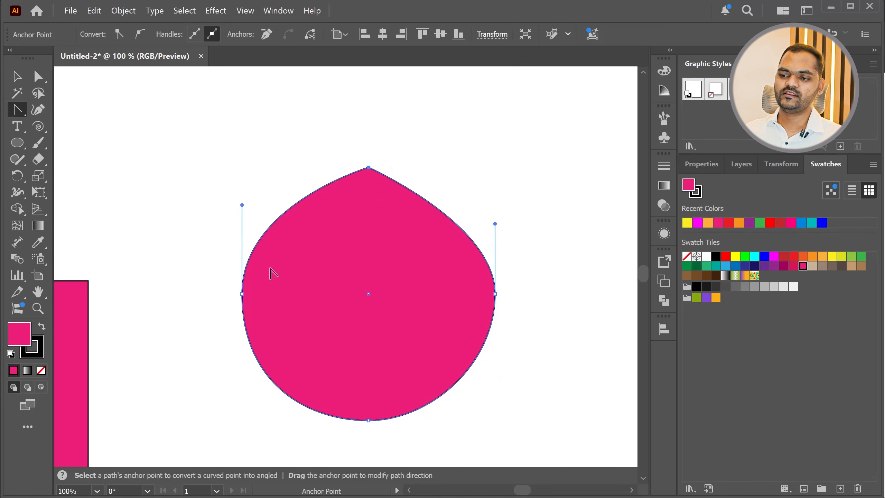
left_click(242, 294)
left_click(368, 420)
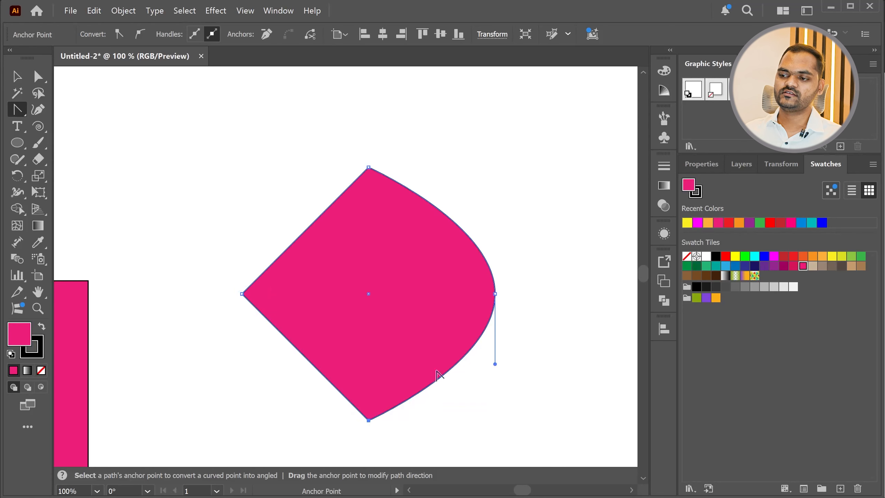
left_click(17, 77)
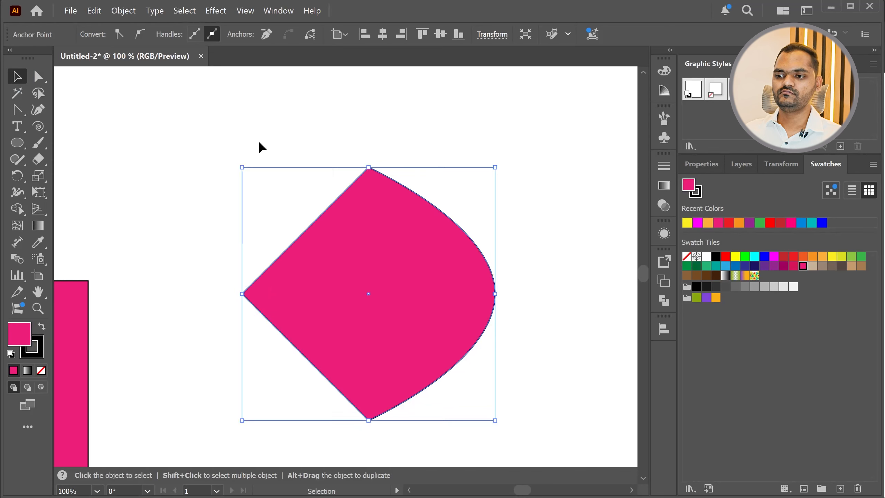
left_click(259, 147)
scroll(347, 256, "down", 2)
scroll(359, 267, "up", 1)
left_click(359, 267)
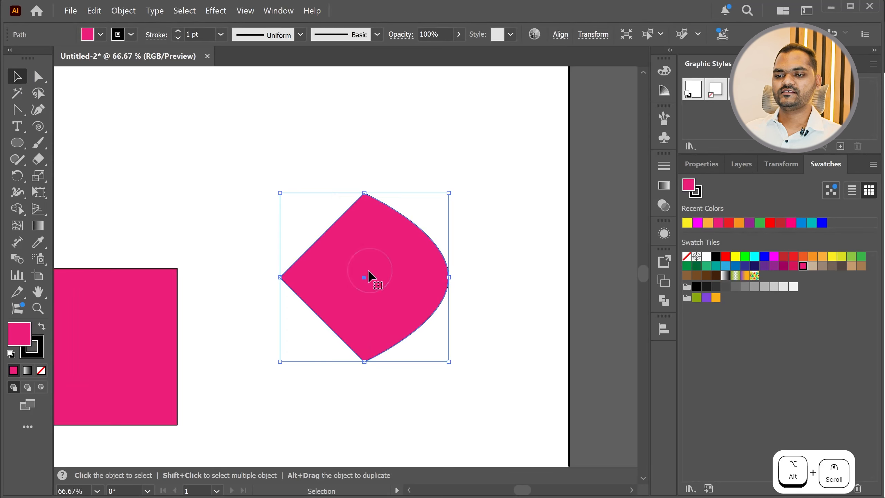
scroll(401, 301, "down", 2)
scroll(212, 335, "up", 2)
Add one anchor point at the middle of the square's top edge and two on its right edge
left_click(181, 320, "alt")
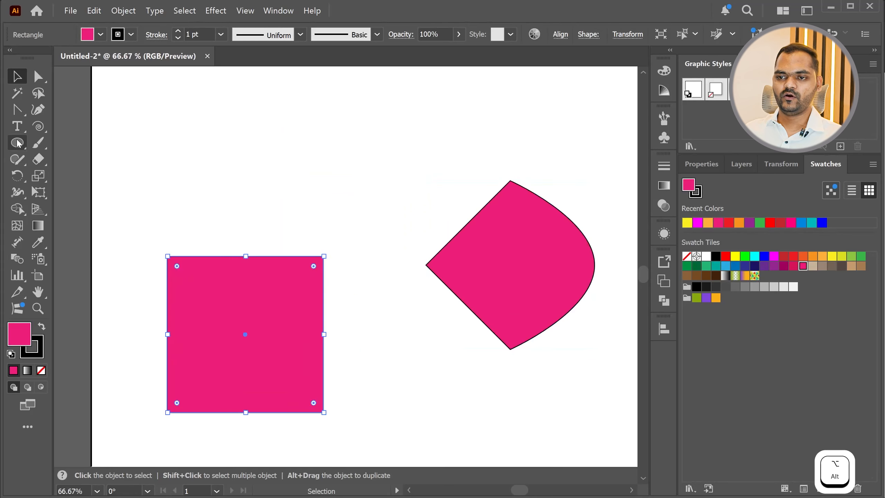
left_click(16, 109)
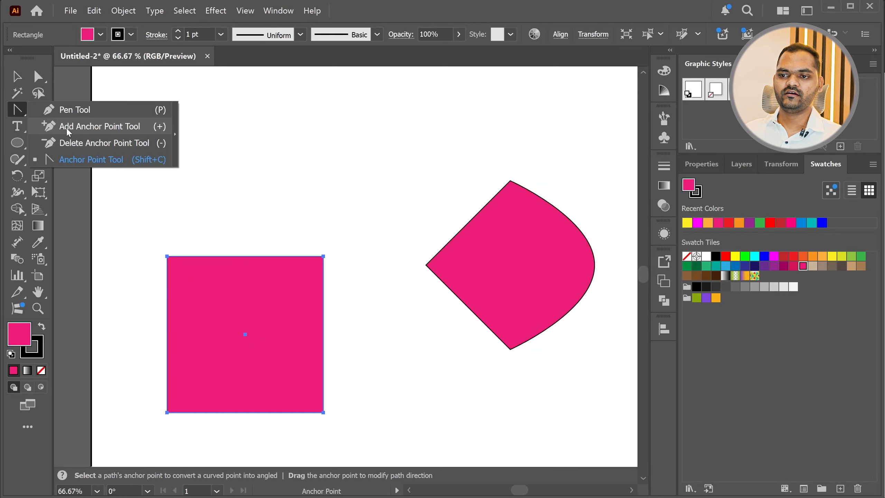
left_click(69, 130)
scroll(233, 266, "up", 1)
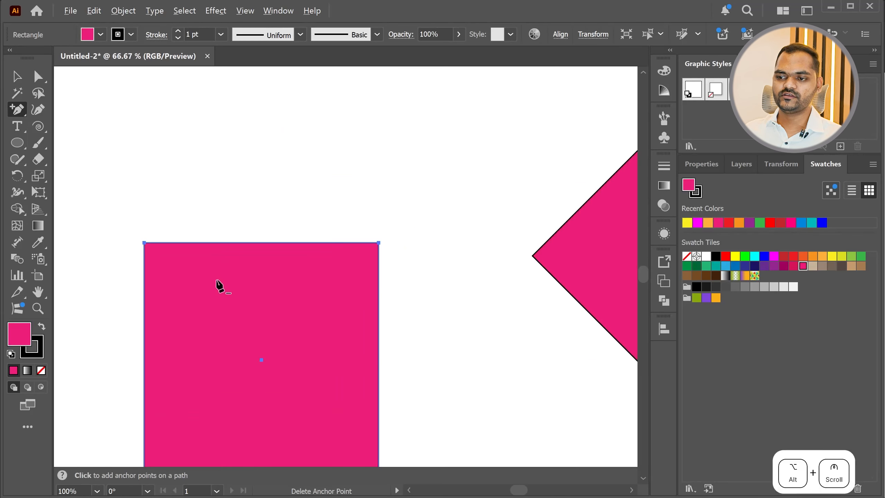
left_click(261, 242)
scroll(262, 248, "down", 1)
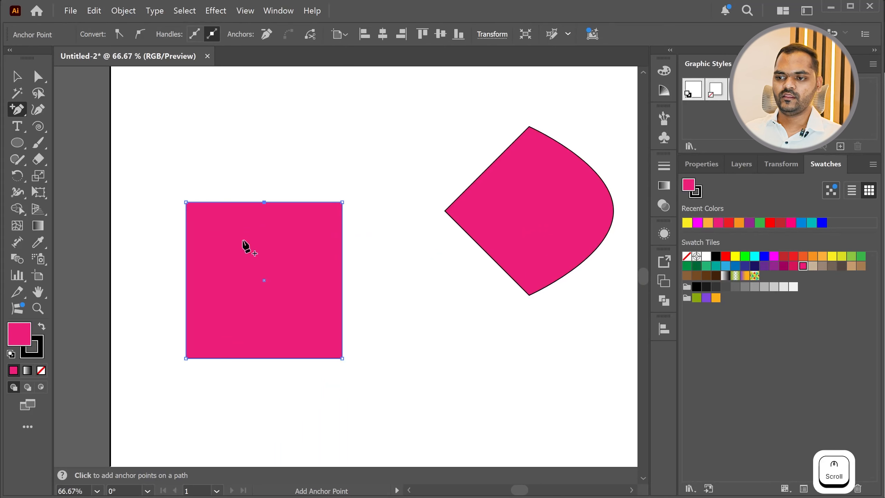
left_click(342, 239)
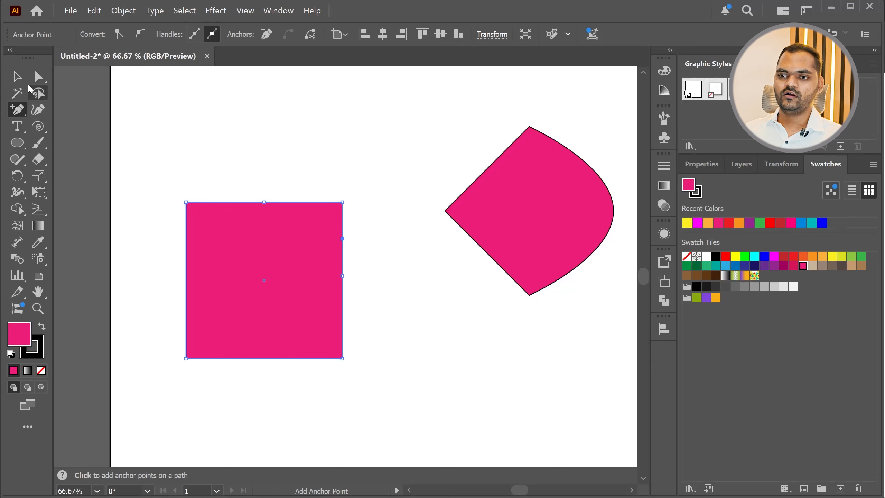
Move the new top anchor upward, the upper right-edge anchor outward and the lower one inward with Direct Selection
left_click(39, 76)
left_click_drag(264, 202, 267, 150)
left_click_drag(345, 240, 385, 249)
left_click_drag(342, 275, 251, 276)
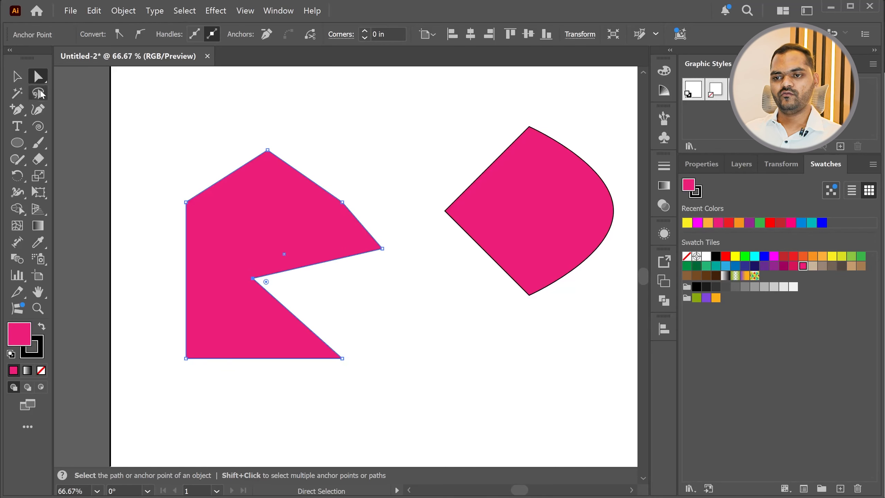
left_click(14, 114)
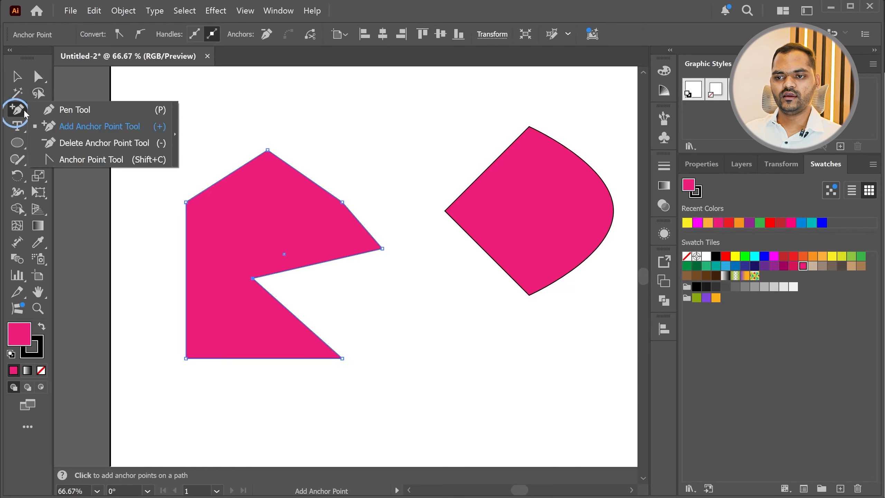
left_click(61, 143)
key("alt")
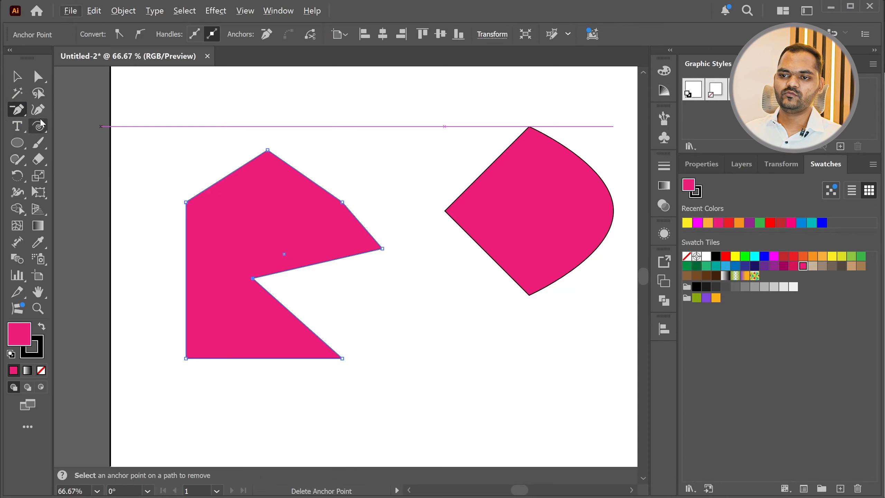
left_click(18, 111)
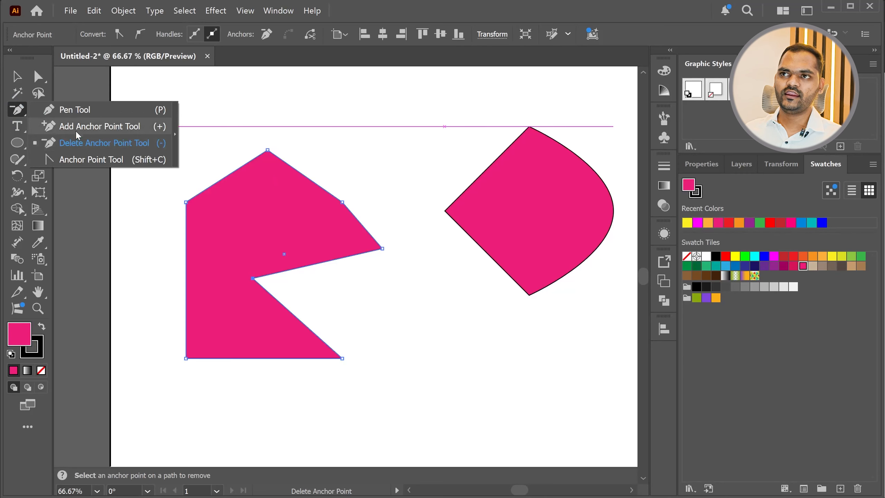
left_click(78, 129)
key("alt")
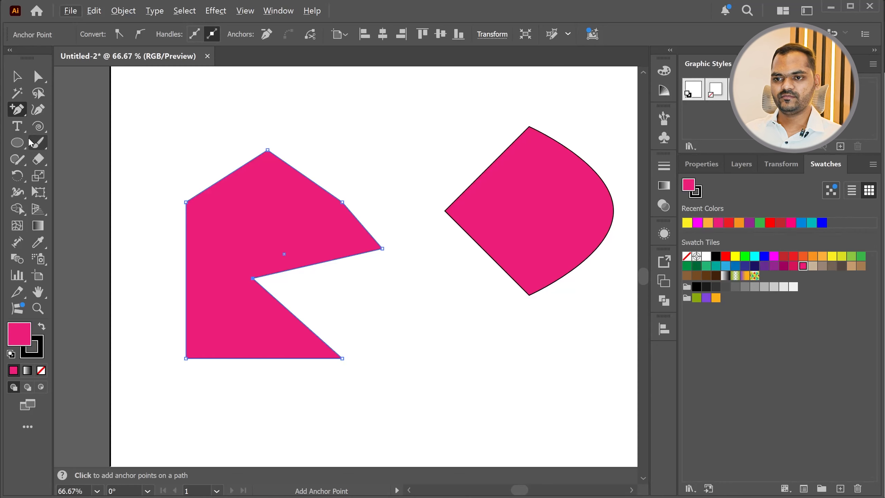
Delete the notch, outer right and top peak anchor points to restore the square, and reactivate the Add Anchor Point tool
left_click_drag(16, 109, 44, 139)
left_click(23, 112)
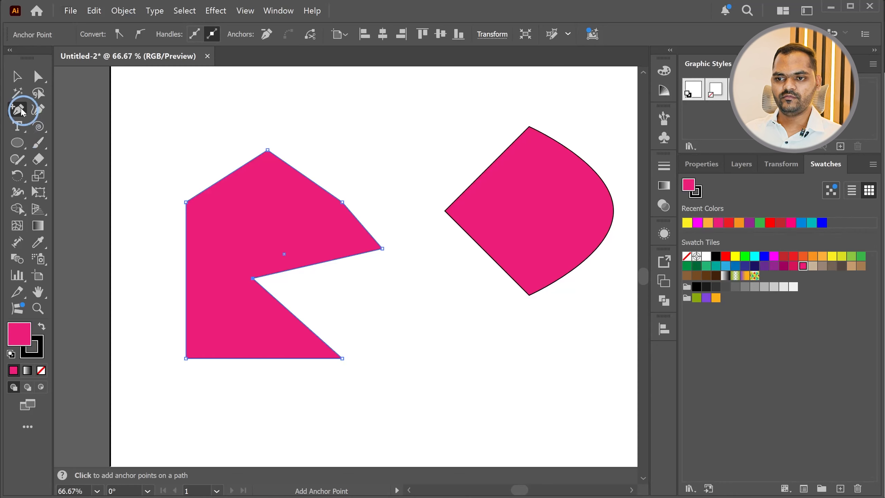
left_click(54, 149)
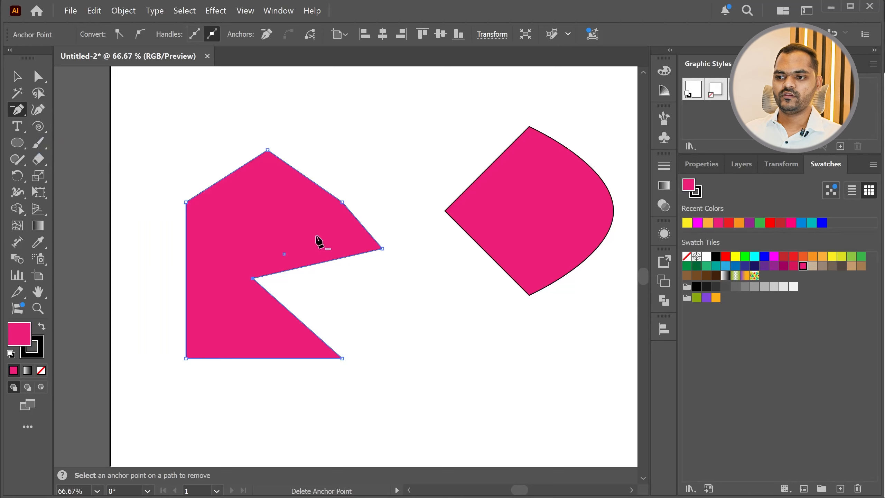
key("alt")
key("alt")
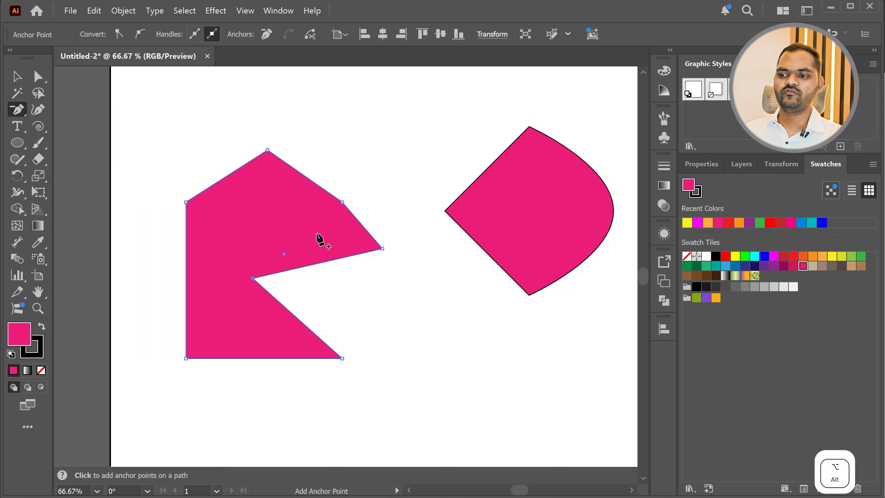
key("alt")
key("alt")
key("alt")
key("alt")
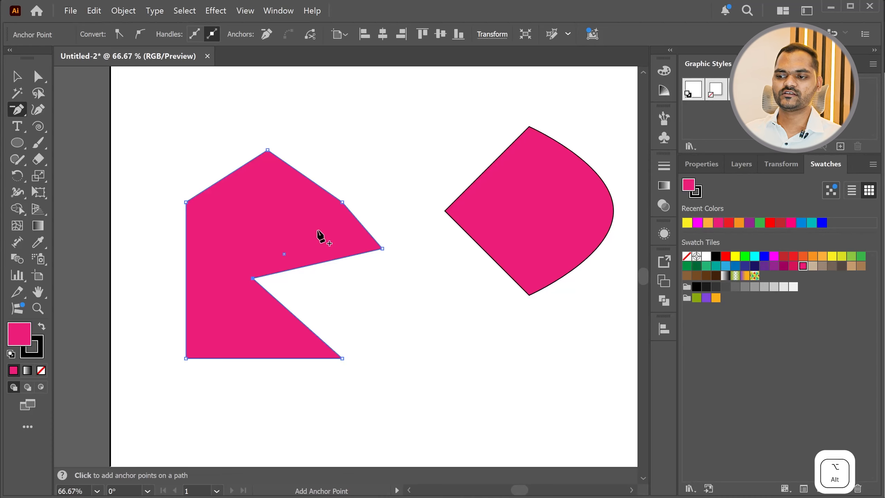
left_click(251, 278)
left_click(382, 248)
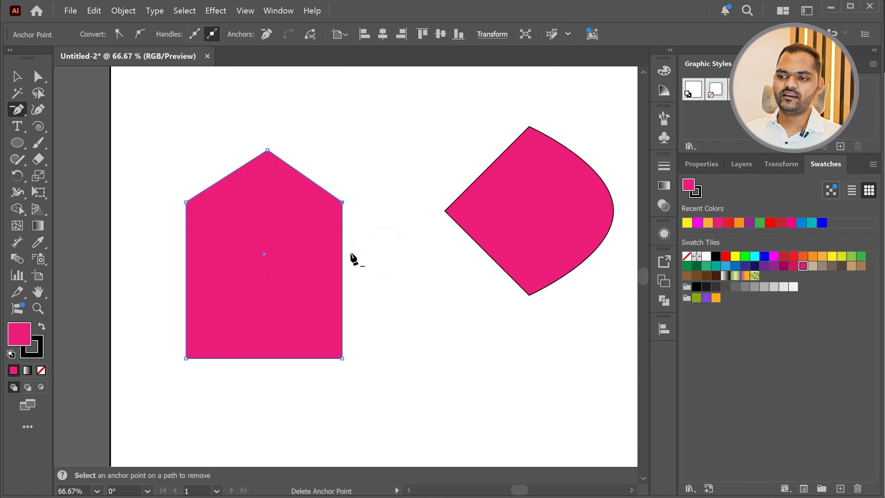
left_click(267, 151)
key("ctrl")
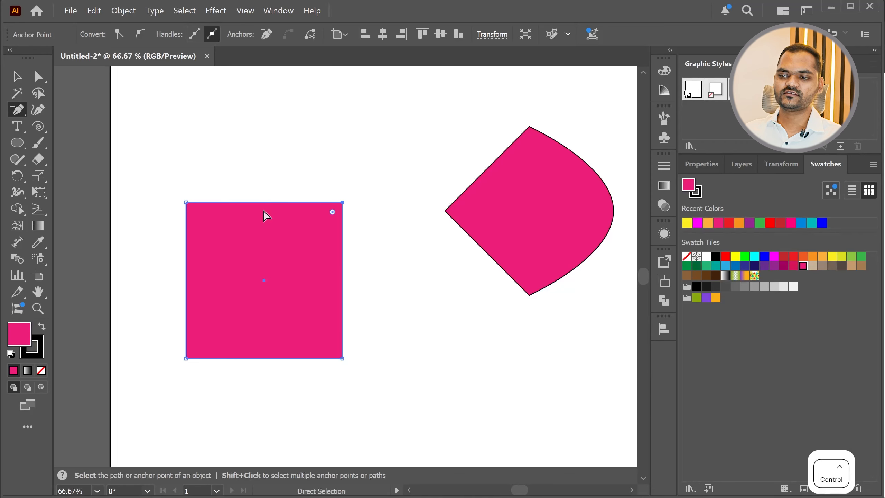
left_click(14, 115)
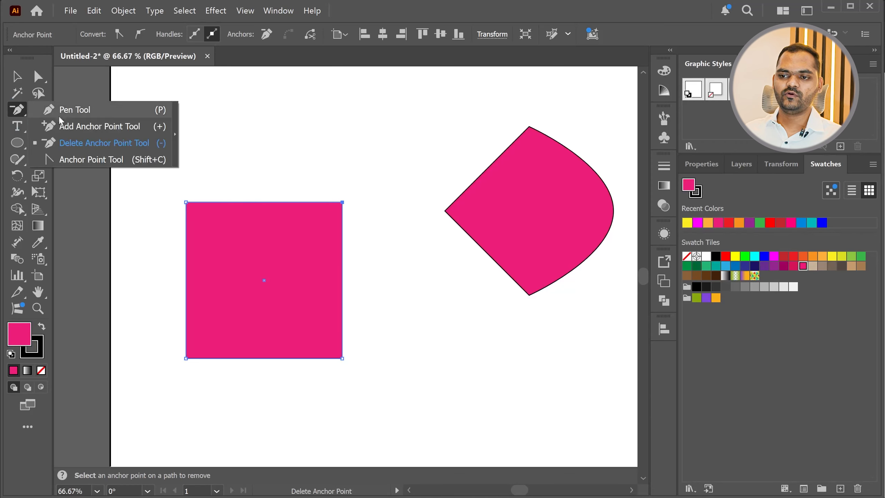
left_click(113, 127)
Switch to the browser's course PDF and highlight the "Add Anchor Point - Remove Anchor Point" topic in the Tools list
key("alt+Tab")
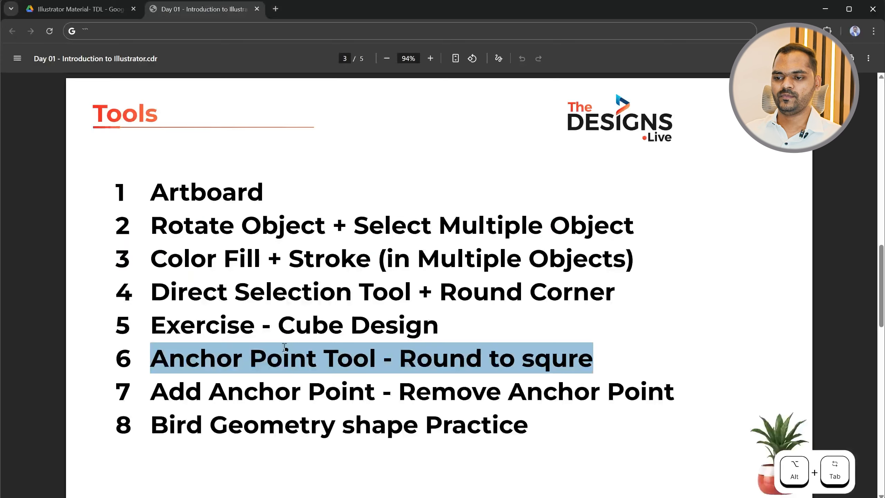
left_click_drag(152, 392, 680, 394)
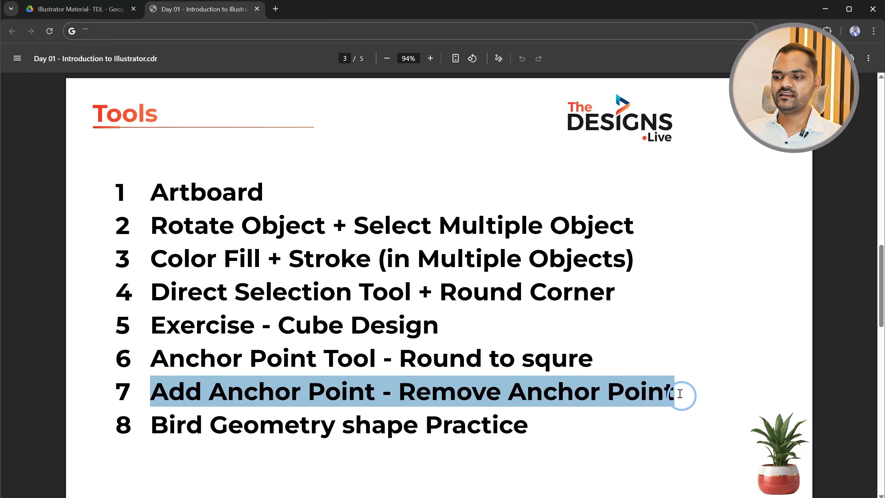
left_click(564, 383)
left_click_drag(206, 393, 335, 400)
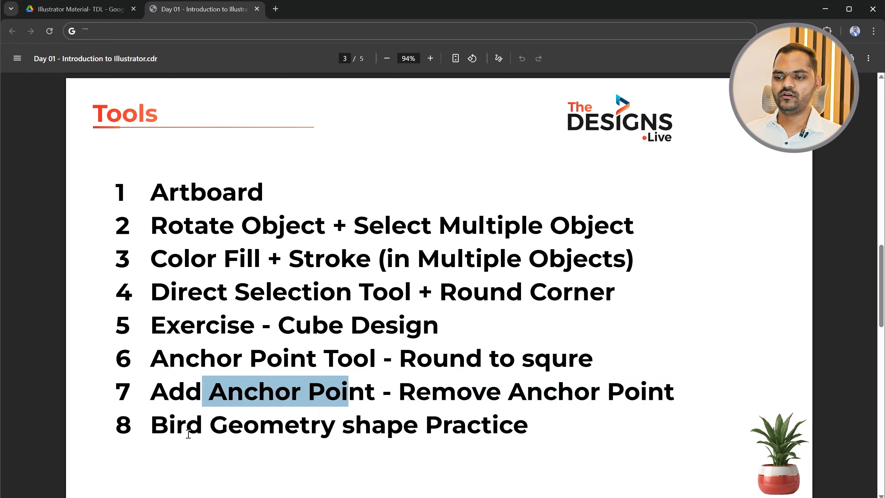
Copy the "Bird Geometry shape Practice" text from the Tools list and search Google for it in a new tab
left_click(156, 431)
left_click_drag(156, 432, 516, 422)
key("ctrl+c")
left_click(275, 9)
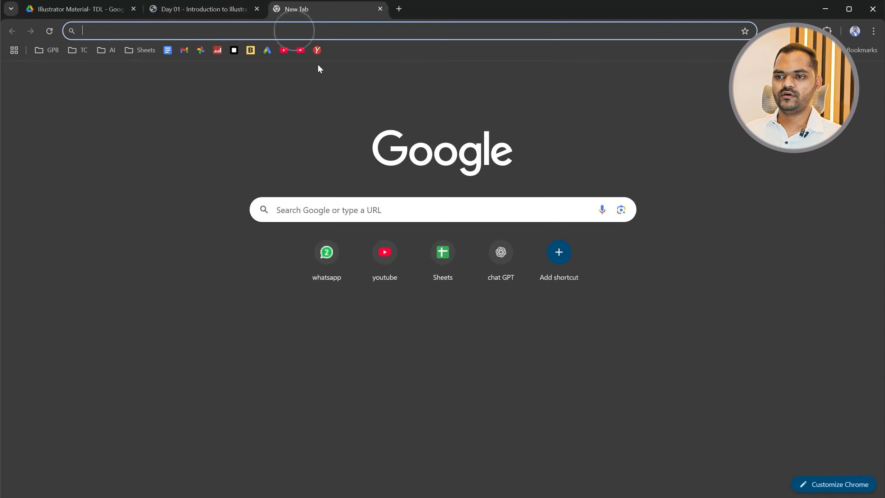
key("ctrl+v")
key("Return")
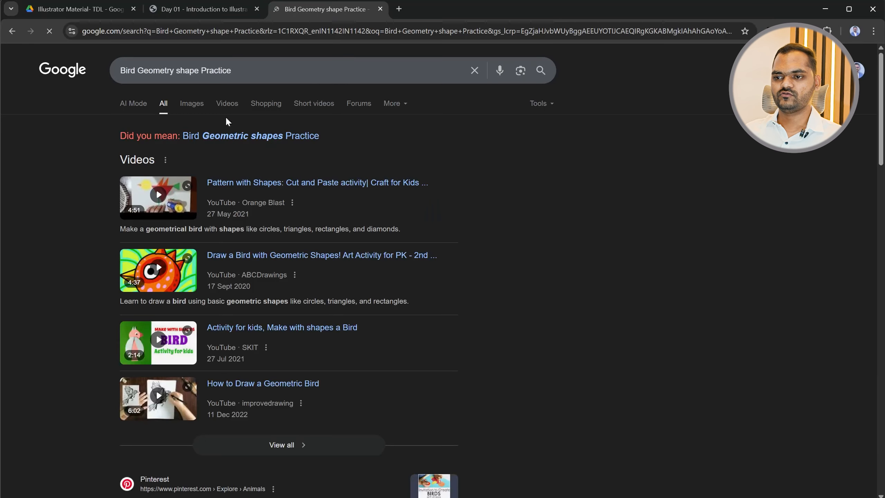
Show the image results and open the preview of the bird built from mathematical shapes
left_click(193, 106)
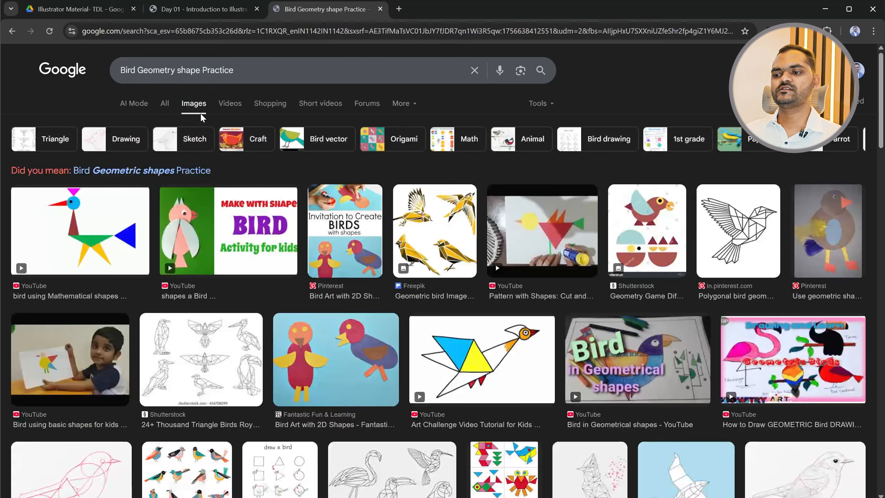
left_click(56, 230)
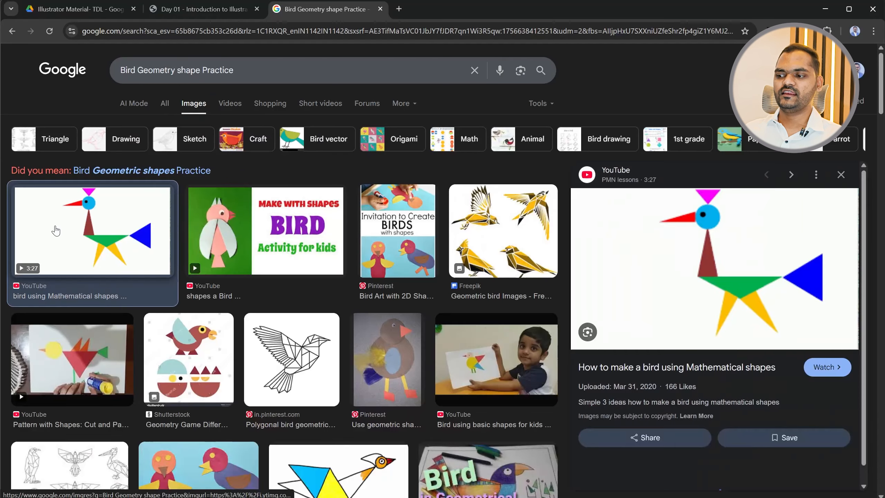
Browse the geometric bird image results, preview the Shutterstock bird logo, and return to the previously opened bird
scroll(609, 286, "down", 5)
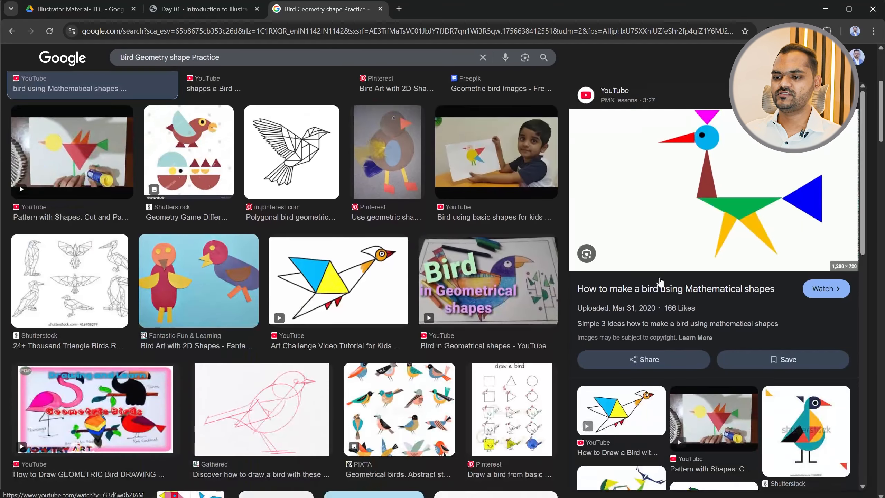
scroll(692, 258, "down", 5)
scroll(303, 335, "down", 8)
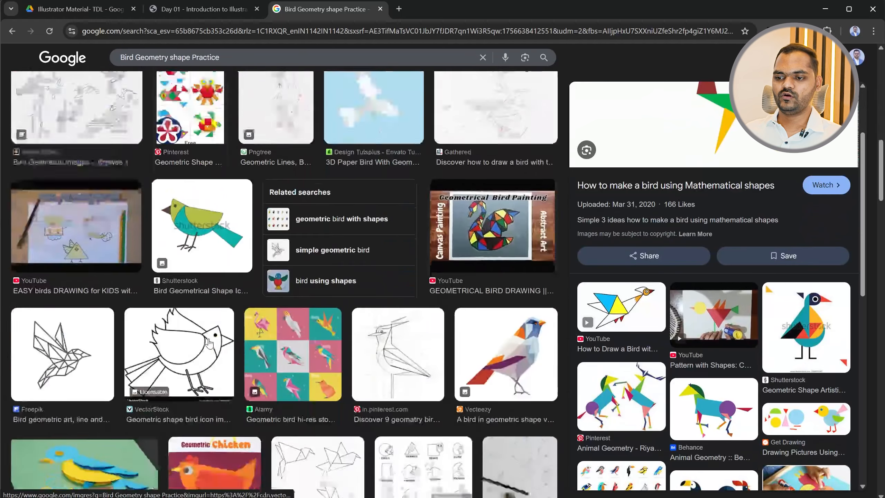
scroll(299, 323, "down", 5)
scroll(299, 323, "down", 2)
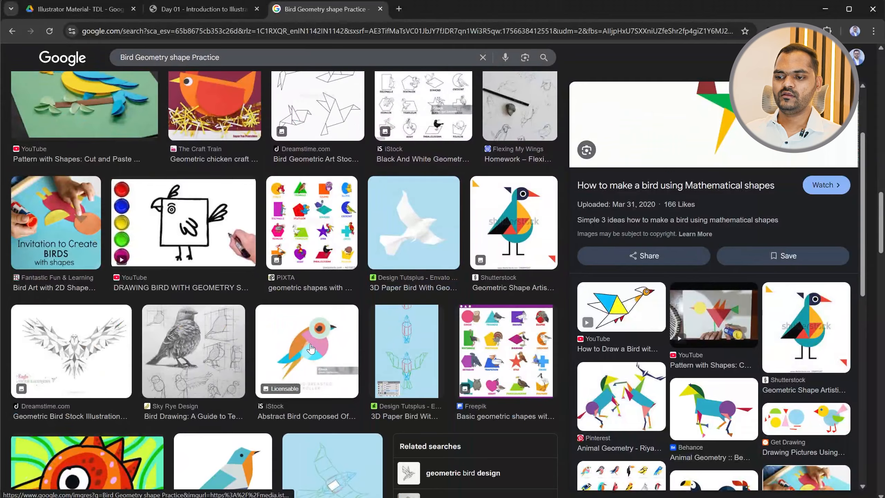
scroll(311, 348, "down", 3)
scroll(272, 342, "down", 5)
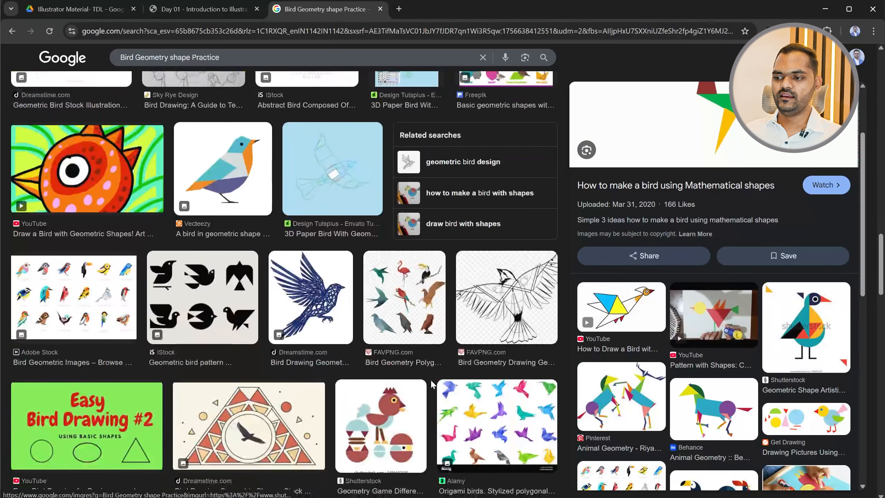
scroll(313, 348, "down", 3)
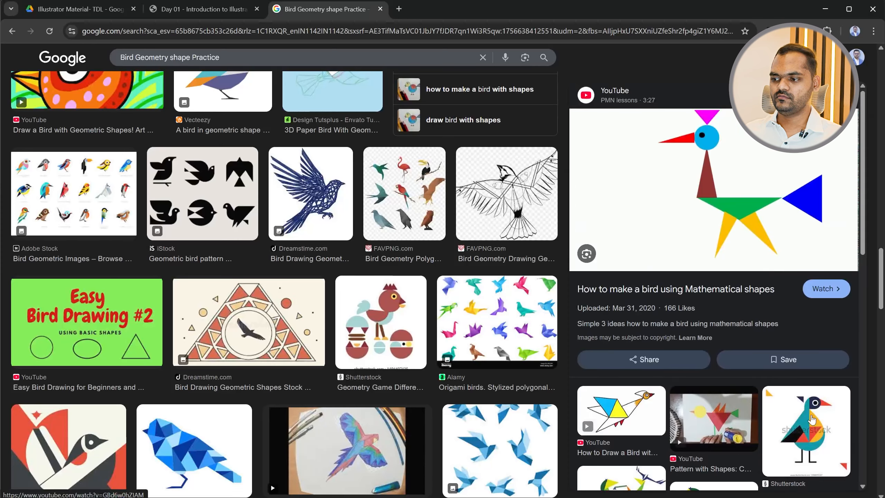
left_click(803, 420)
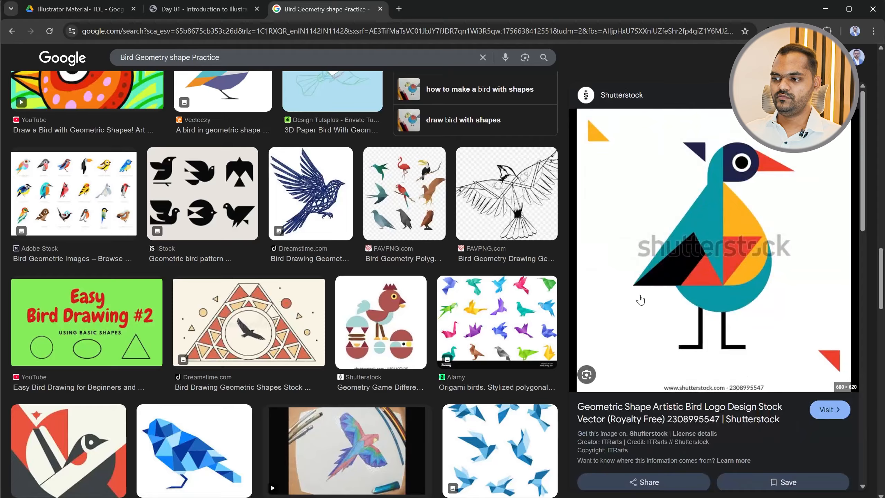
key("alt+Left")
Copy the previewed image of the bird built from mathematical shapes and switch to Illustrator
right_click(677, 175)
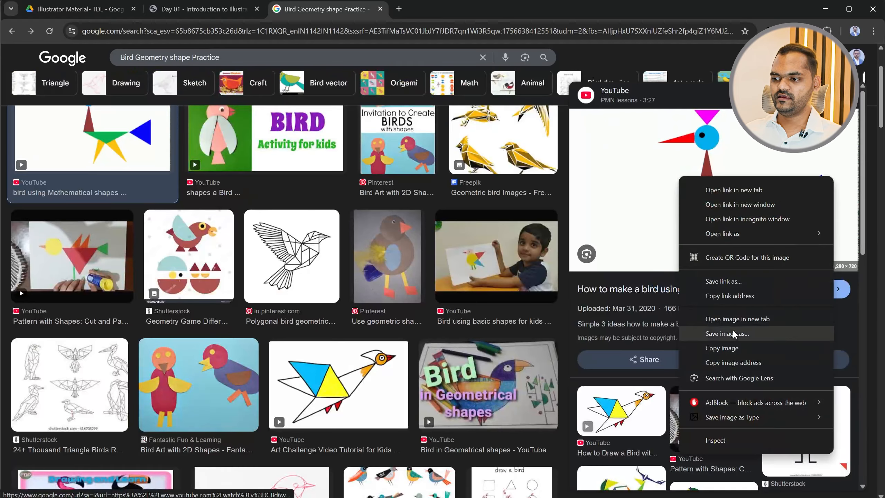
left_click(724, 347)
key("alt+Tab")
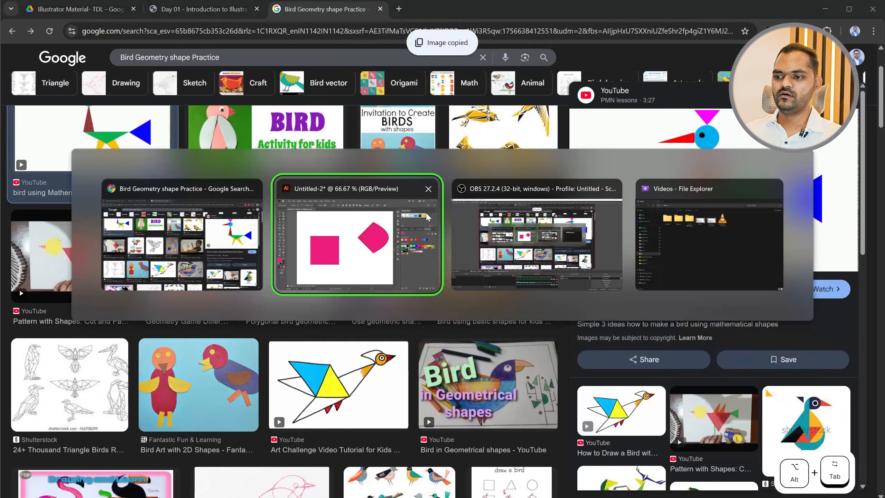
Paste the copied bird image into the Untitled-2 document and move it down to the artboard's bottom edge
scroll(263, 297, "down", 2)
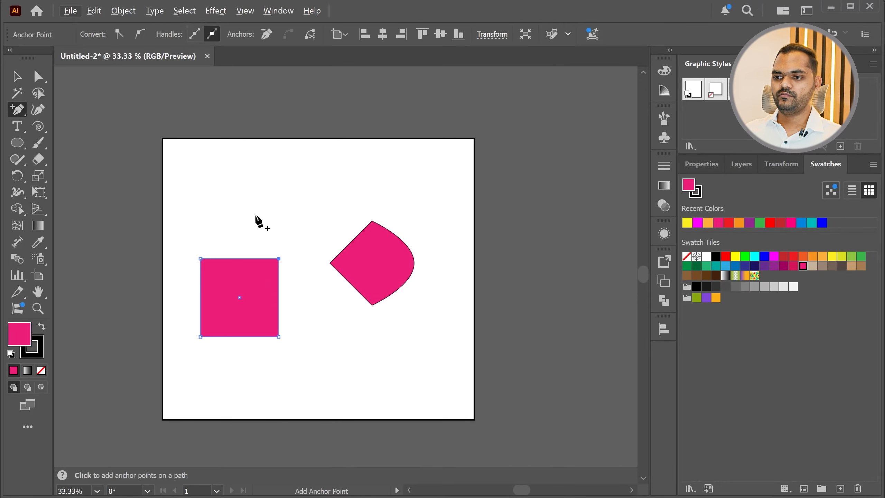
key("ctrl+v")
left_click(16, 76)
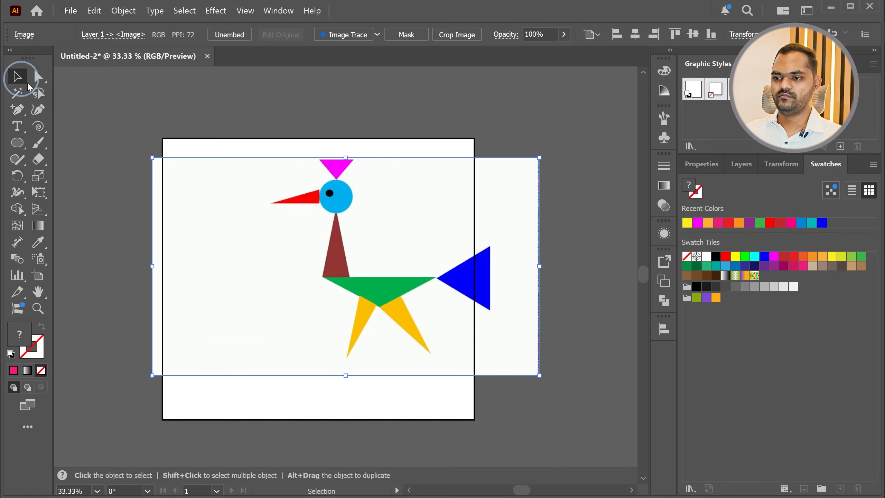
left_click_drag(444, 282, 417, 326)
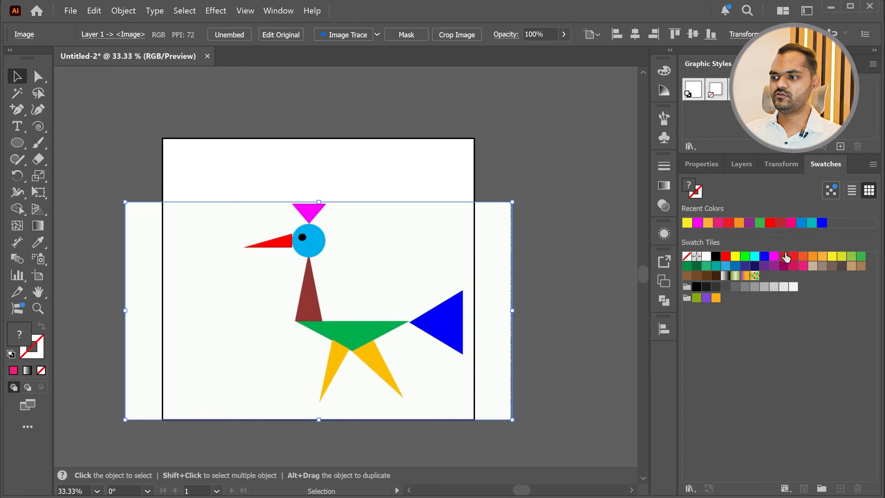
Lock Layer 1 and try to select parts of the bird image on the artboard
left_click(745, 166)
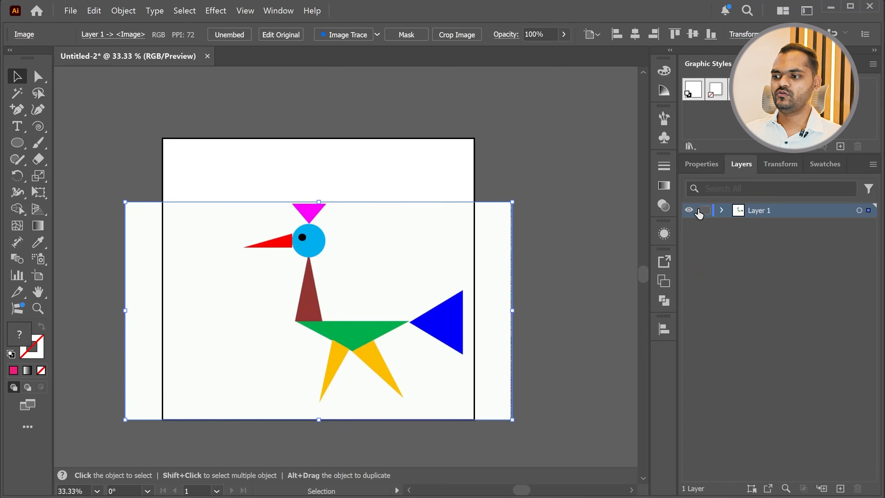
left_click(704, 211)
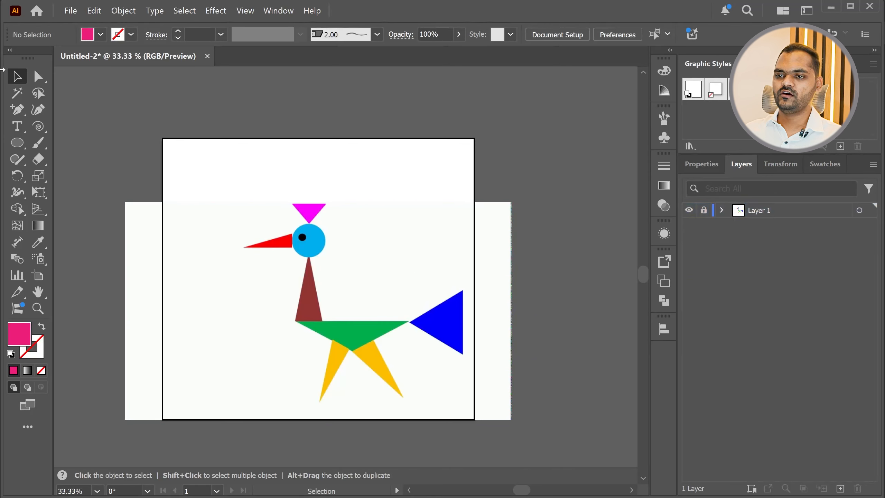
left_click(259, 232)
left_click(314, 331)
left_click(446, 339)
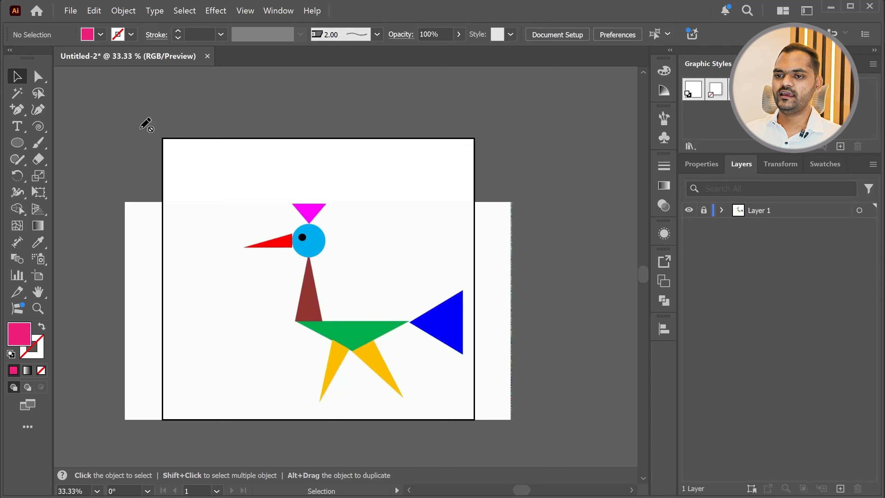
Unlock Layer 1, delete the pink shapes hidden behind the bird image, and place the image back over the artboard
left_click(703, 211)
left_click_drag(363, 287, 539, 430)
left_click_drag(236, 284, 288, 212)
left_click_drag(425, 208, 267, 272)
key("Delete")
left_click_drag(403, 415, 262, 265)
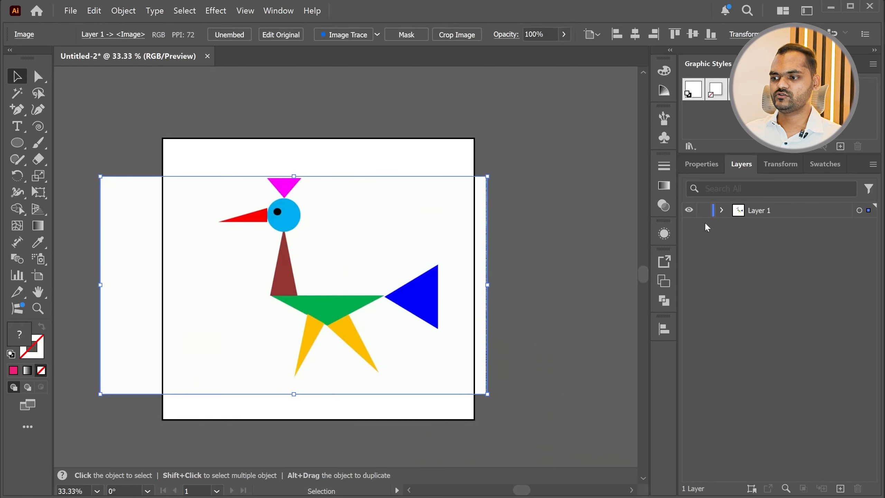
Lock Layer 1 so the bird image serves as a fixed reference
left_click(703, 211)
scroll(337, 307, "up", 3)
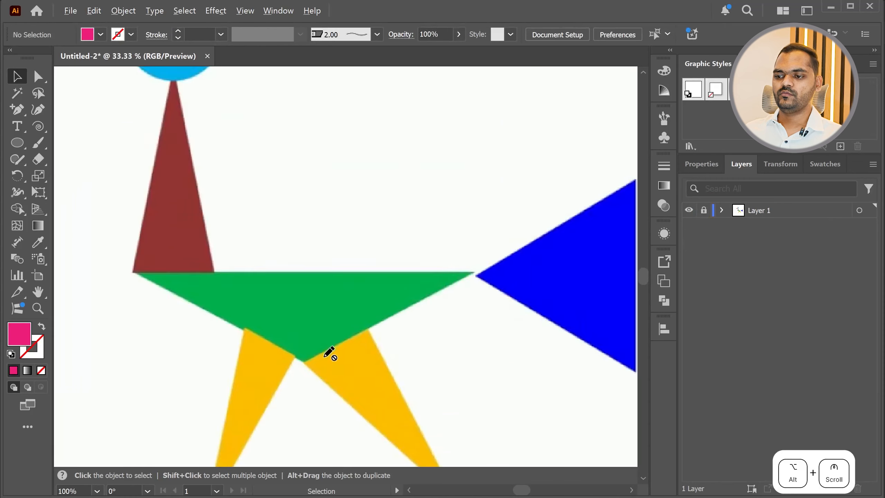
scroll(282, 361, "down", 1)
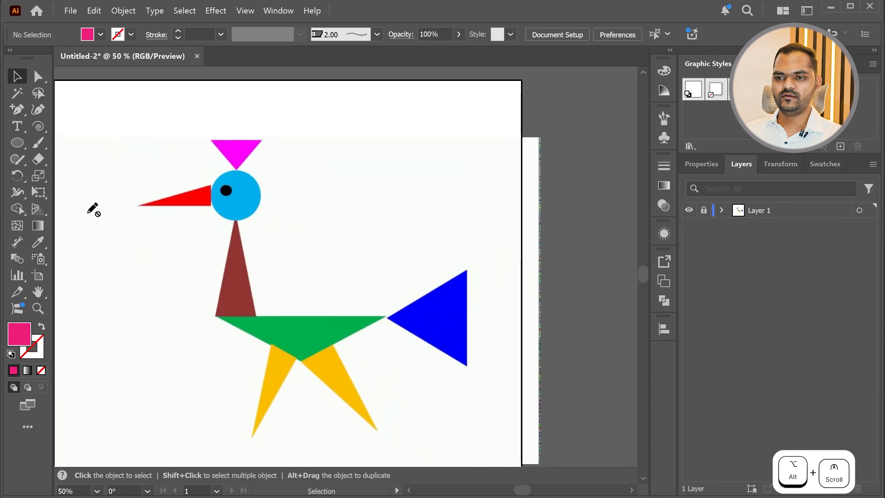
key("m")
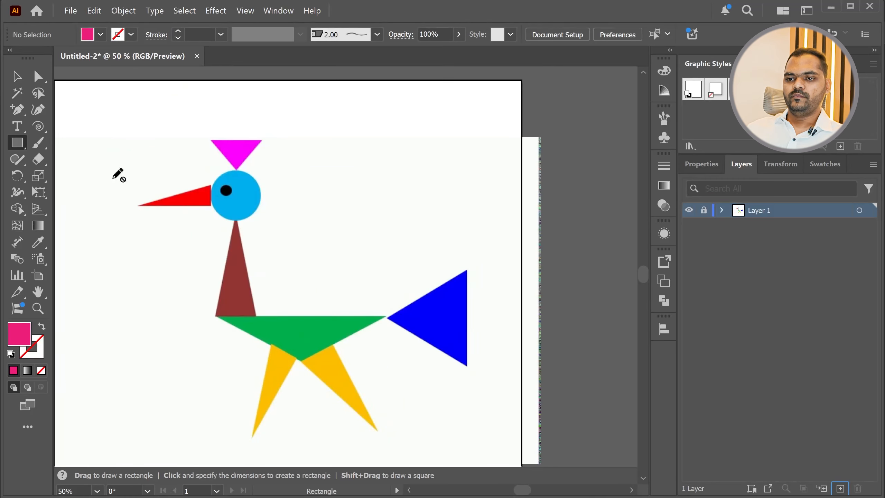
right_click(17, 142)
left_click(68, 140)
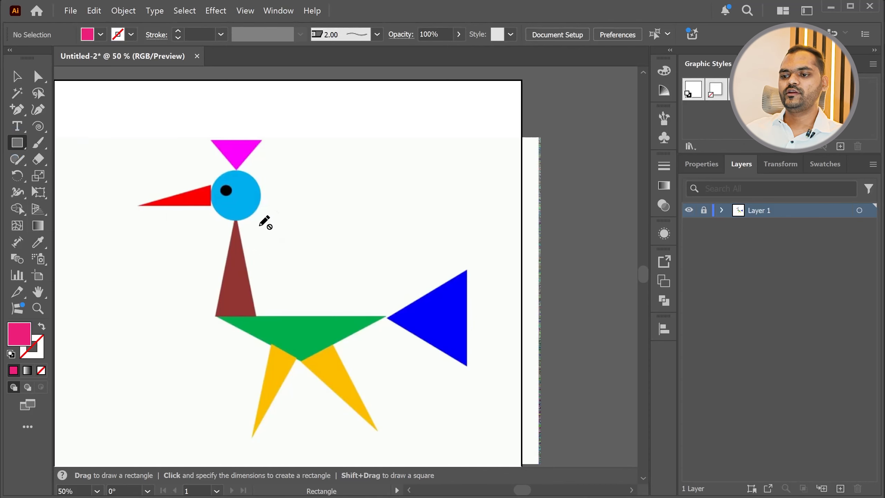
scroll(409, 237, "down", 1)
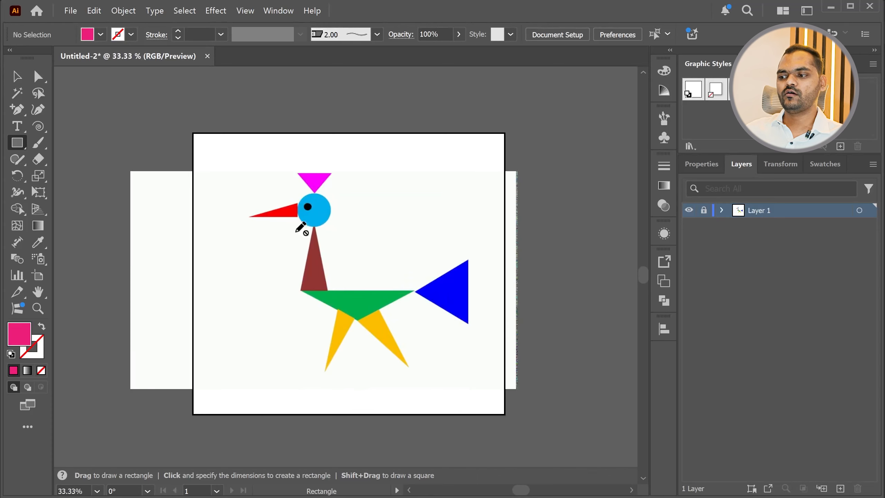
scroll(308, 277, "down", 1, "alt")
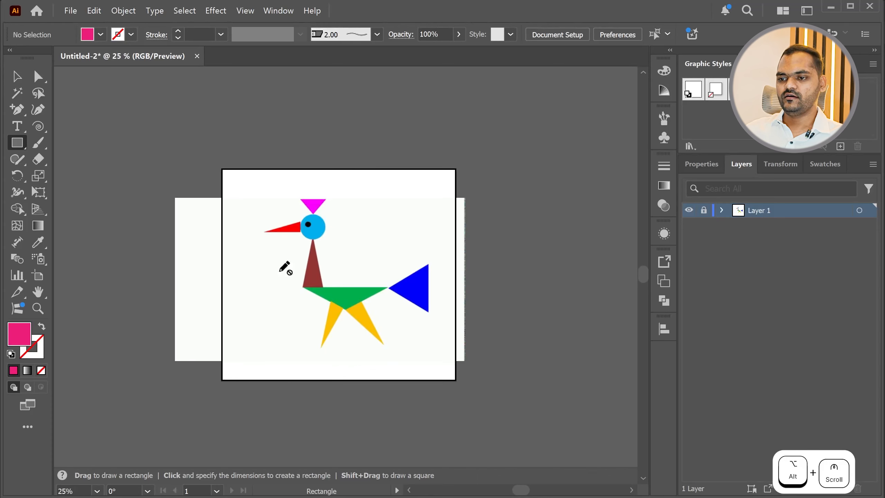
Unlock Layer 1, centre the bird image over the artboard, and lock the layer again
left_click(703, 210)
left_click_drag(285, 252, 355, 337)
key("ctrl+z")
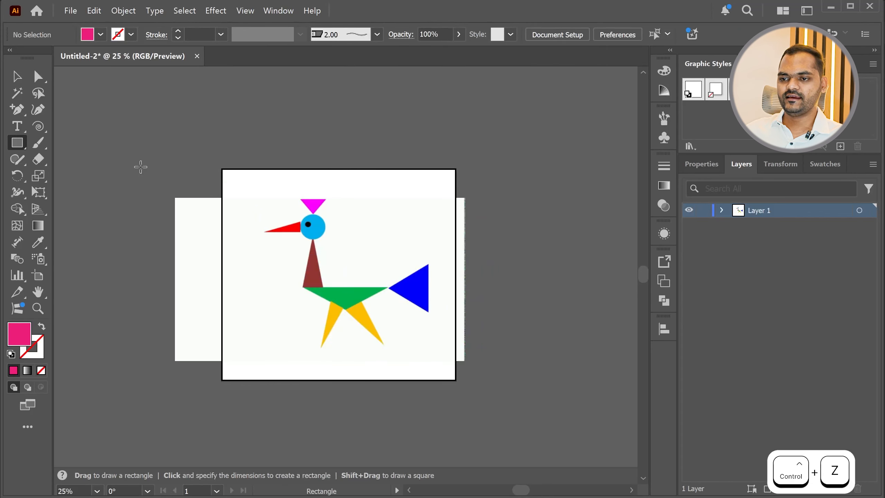
left_click(16, 76)
left_click_drag(441, 332, 460, 326)
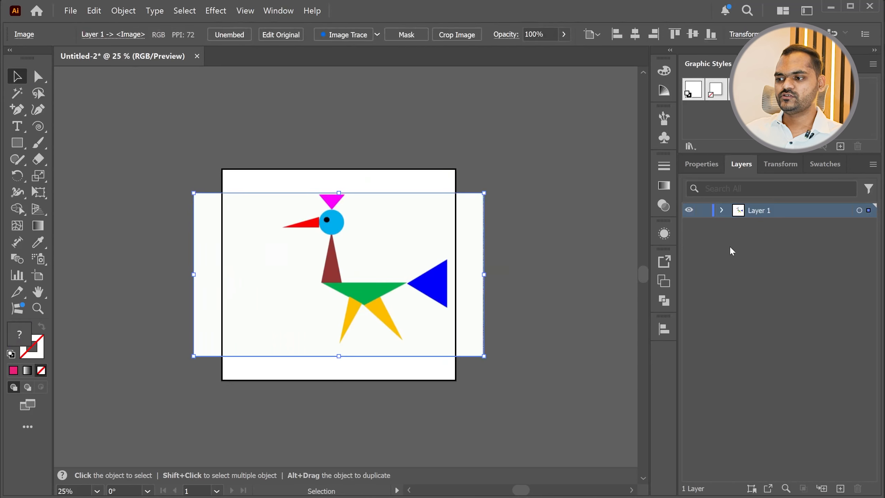
left_click(702, 211)
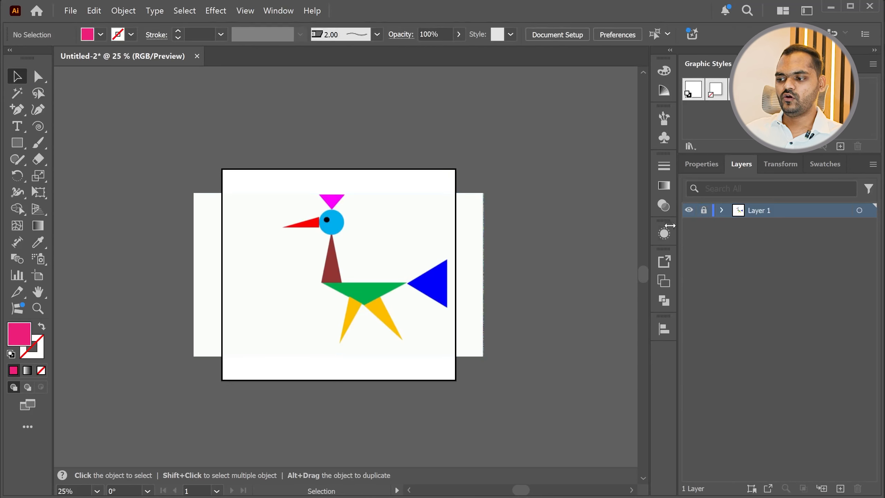
Add a new layer above Layer 1 and draw a pink rectangle covering the bird's brown neck
left_click(840, 490)
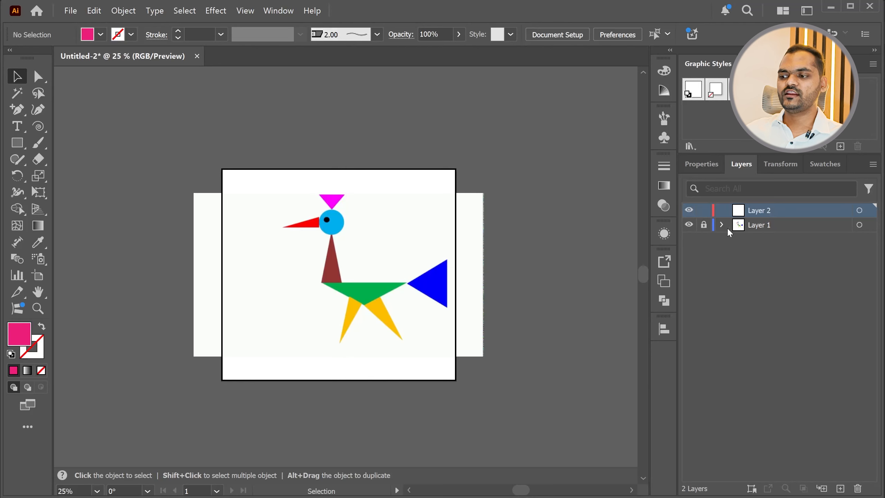
scroll(413, 264, "up", 2, "alt")
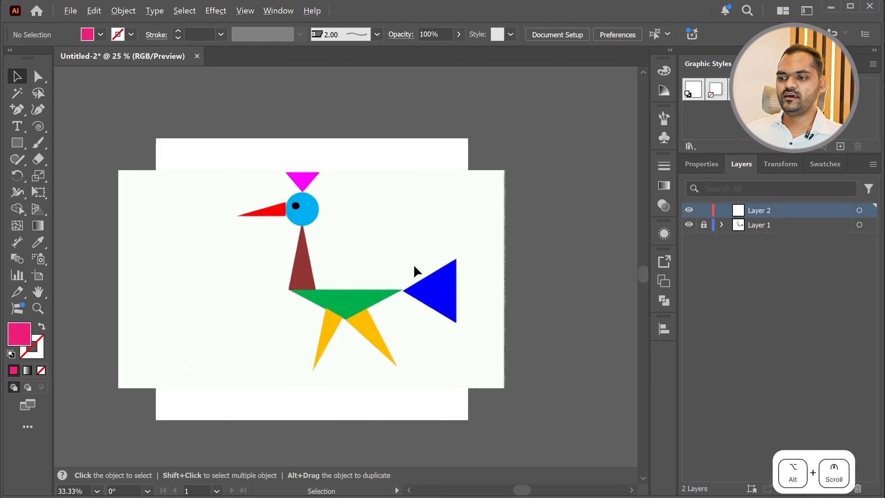
left_click(17, 143)
scroll(246, 269, "up", 1, "alt")
scroll(269, 311, "up", 2, "alt")
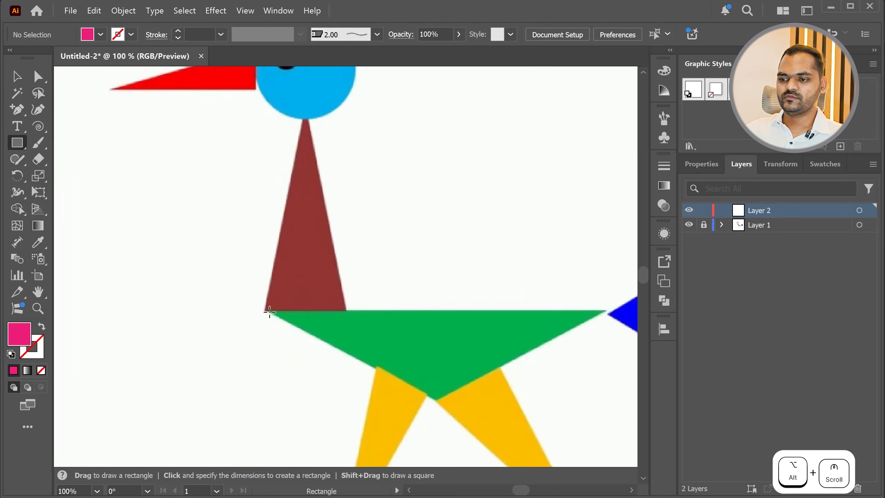
left_click_drag(265, 311, 350, 120)
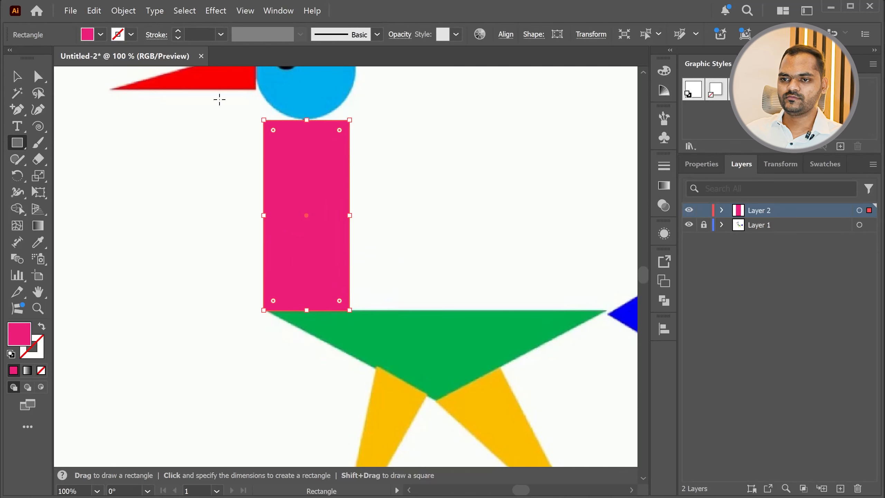
Pull the pink rectangle's two upper corner points inward to the base of the head so it tapers like the neck
left_click(37, 77)
left_click_drag(264, 120, 282, 133)
key("ctrl+z")
left_click_drag(263, 120, 303, 119)
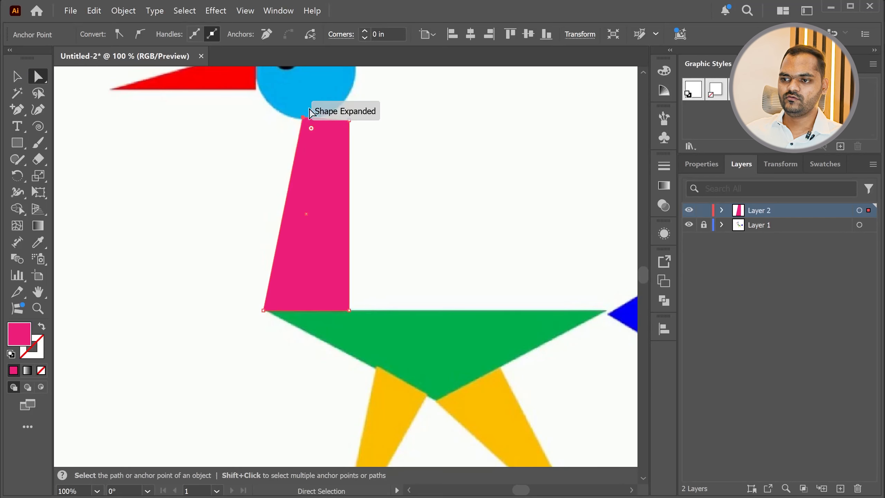
scroll(302, 104, "up", 3)
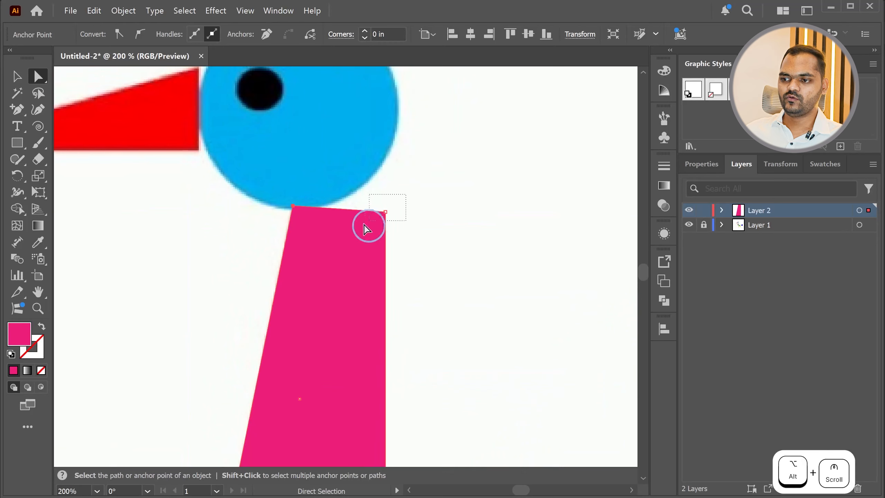
left_click_drag(384, 213, 305, 209)
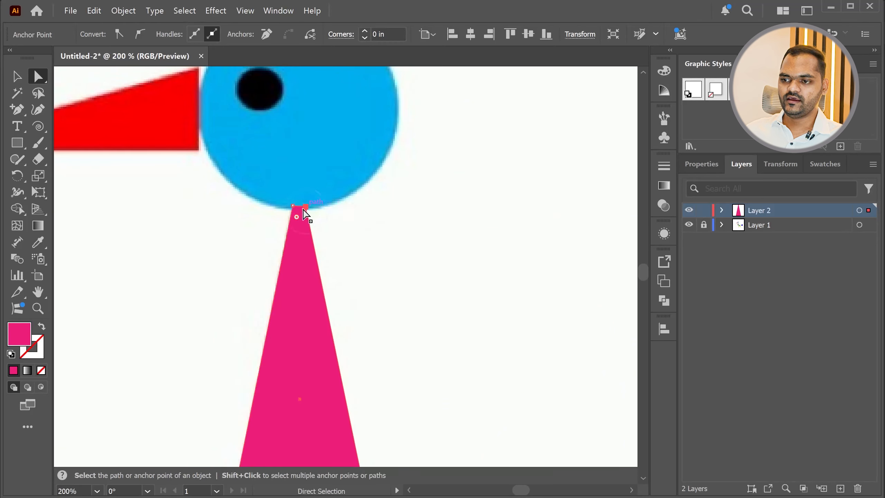
scroll(302, 247, "down", 4)
scroll(298, 195, "up", 3)
scroll(292, 199, "down", 4)
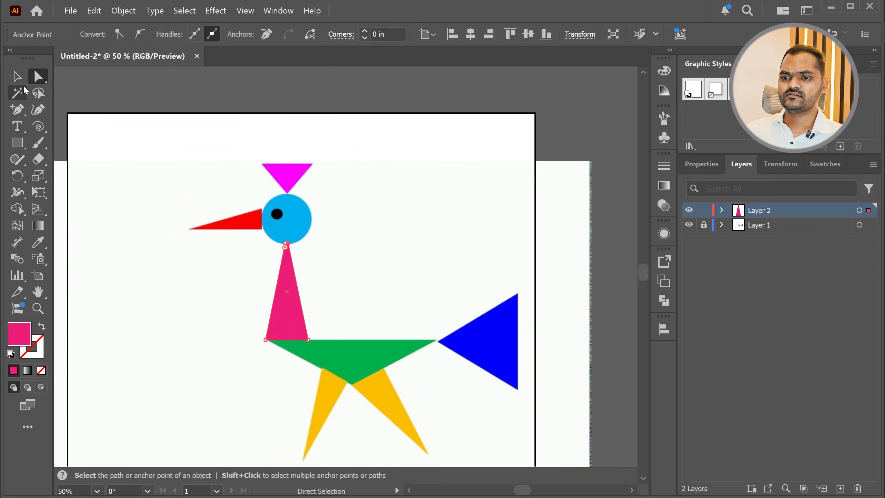
Duplicate the pink neck shape, flip the copy to point downward, and place it over the green body
left_click(17, 76)
left_click(275, 307)
left_click_drag(292, 314, 381, 299)
left_click_drag(376, 227, 376, 379)
left_click_drag(368, 335, 325, 363)
scroll(325, 363, "up", 5)
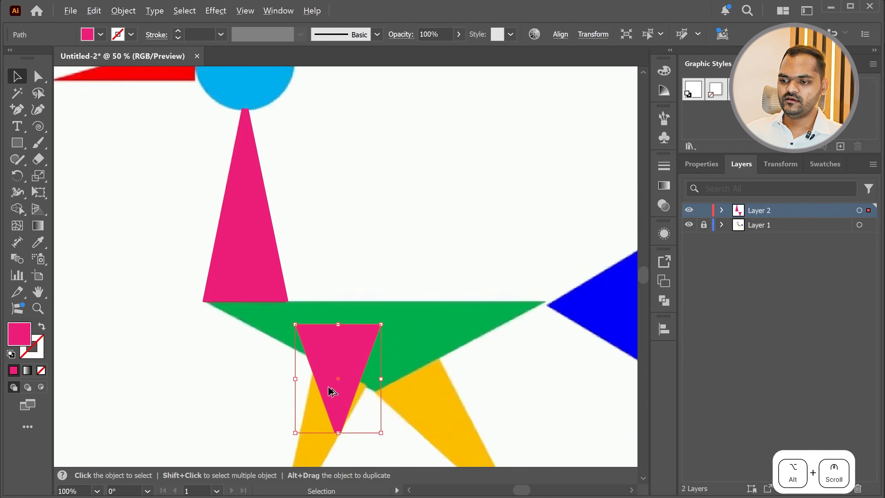
Join the flipped copy's two lower anchor points so the shape ends in a single tip
left_click(39, 78)
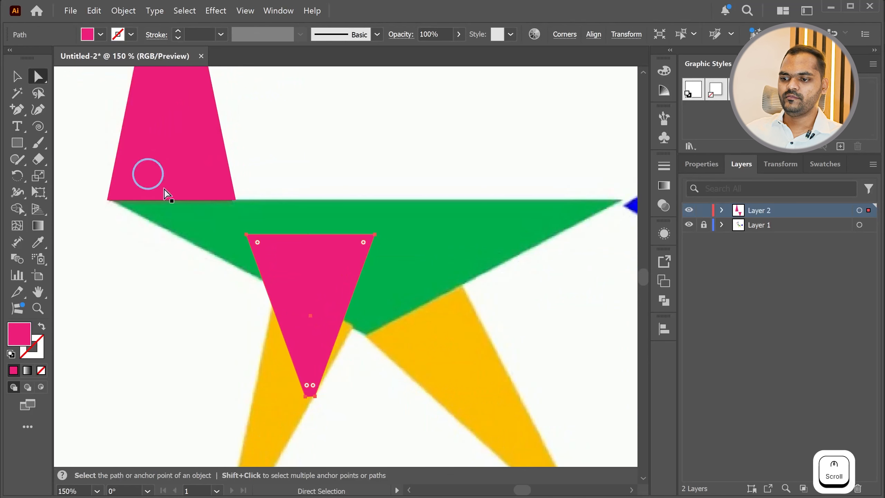
left_click_drag(330, 412, 310, 381)
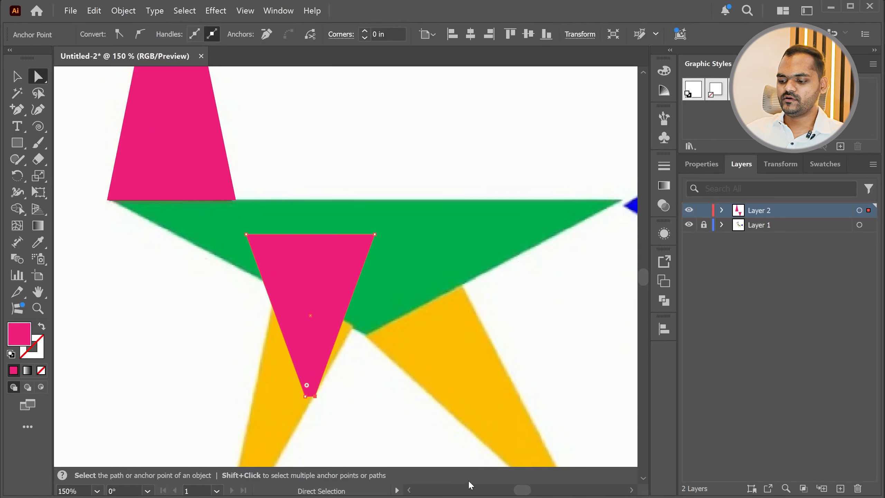
key("ctrl+j")
left_click_drag(249, 240, 111, 205)
left_click_drag(243, 205, 468, 207)
key("ctrl+z")
left_click_drag(233, 216, 340, 231)
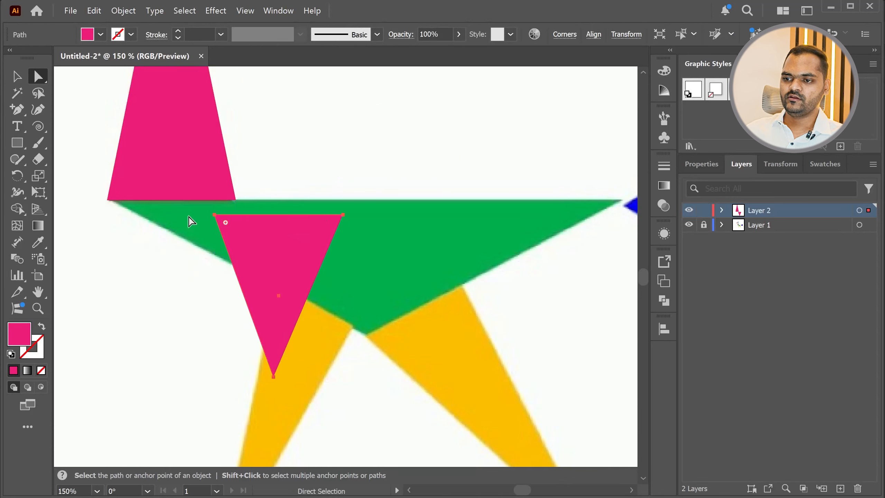
Move the pink triangle's three anchor points onto the corners of the green body
left_click_drag(214, 214, 113, 205)
left_click(343, 215)
left_click_drag(343, 215, 622, 203)
left_click(333, 403)
left_click_drag(272, 374, 367, 337)
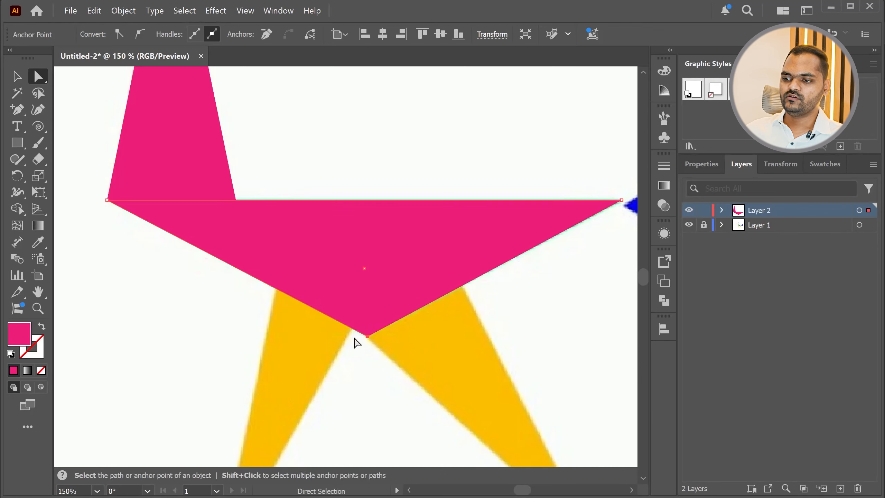
scroll(359, 340, "down", 5)
scroll(302, 362, "up", 4)
scroll(359, 326, "down", 2)
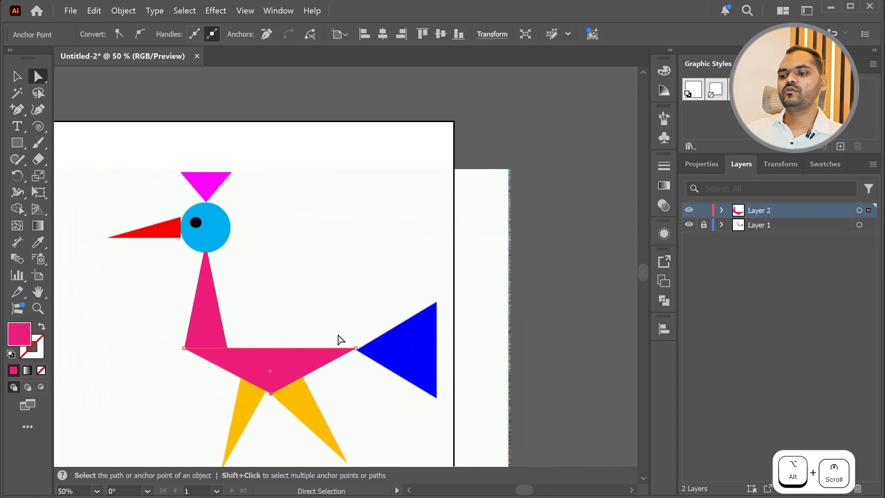
scroll(167, 218, "up", 3)
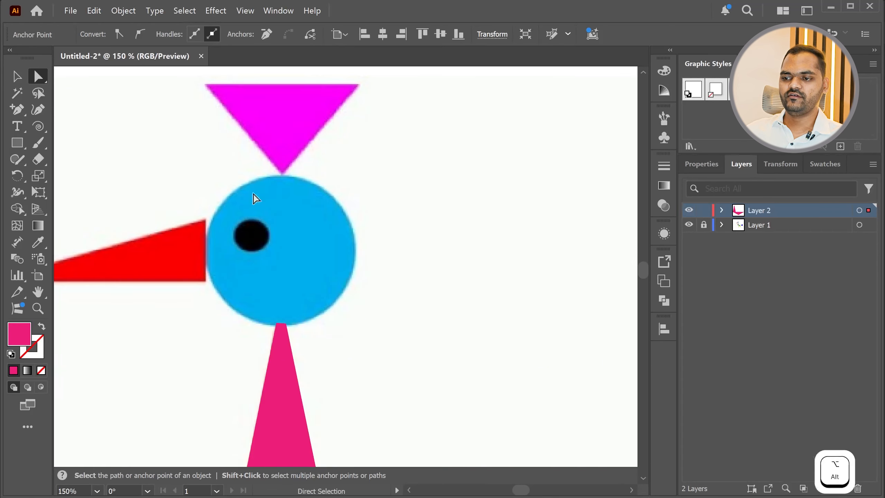
scroll(313, 195, "down", 2)
scroll(278, 216, "down", 3)
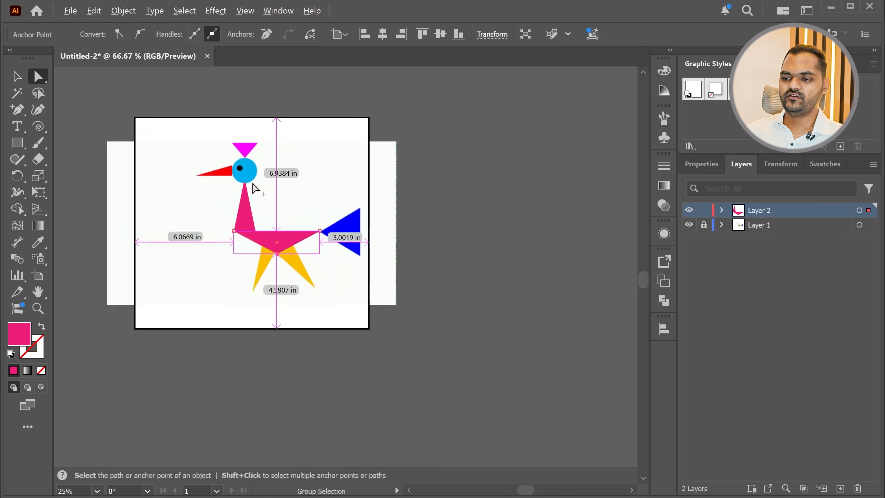
scroll(282, 309, "up", 3)
scroll(362, 290, "down", 2)
scroll(339, 313, "up", 2)
scroll(340, 312, "down", 2)
Unlock Layer 1 and delete the pink neck and body shapes from Layer 2
key("v")
left_click_drag(184, 133, 452, 324)
left_click(704, 226)
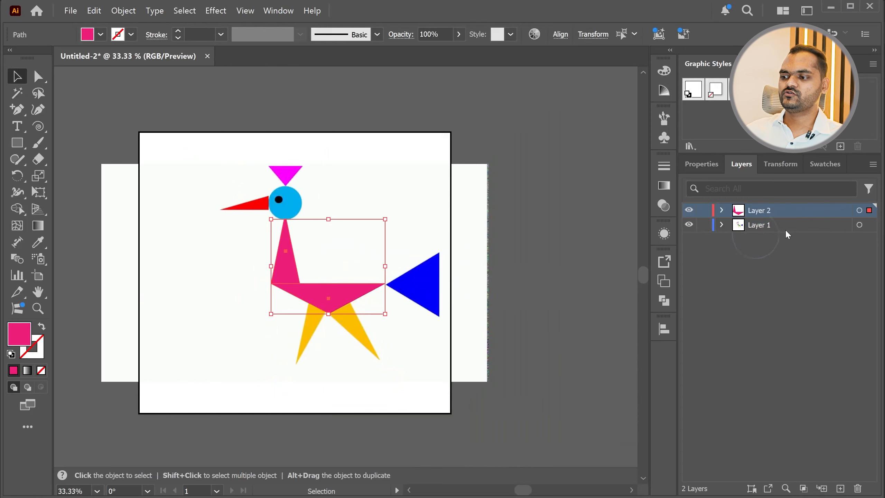
left_click(785, 228)
key("Delete")
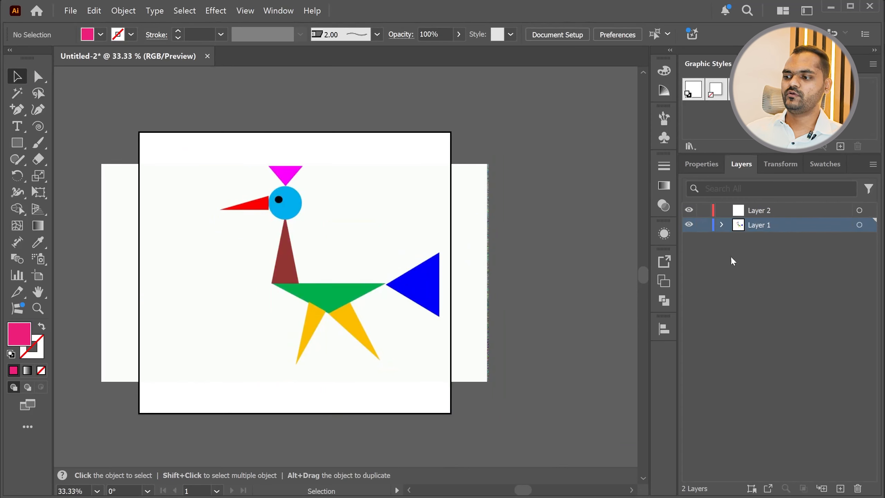
key("ctrl+z")
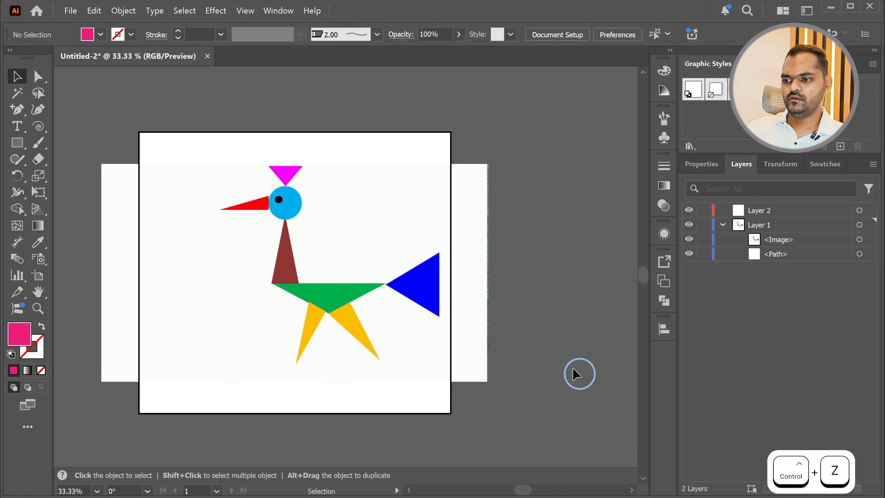
Delete the bird reference image and remove Layer 1 together with its remaining artwork
left_click(130, 219)
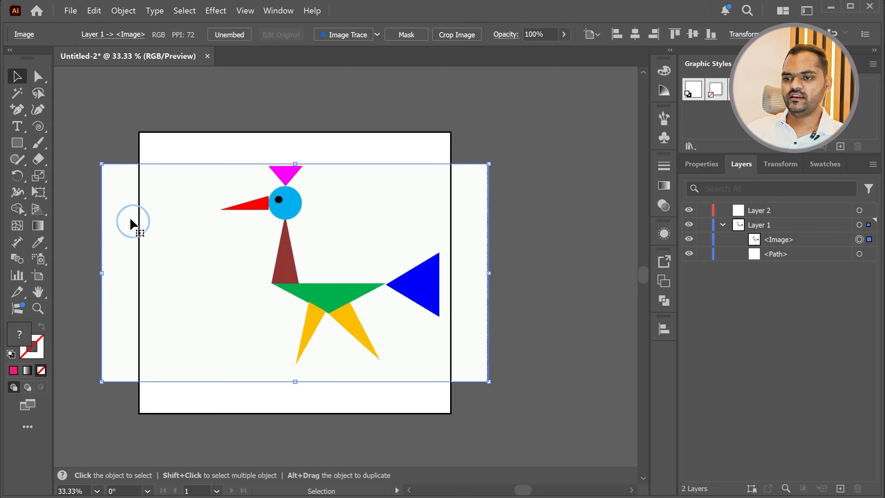
key("Delete")
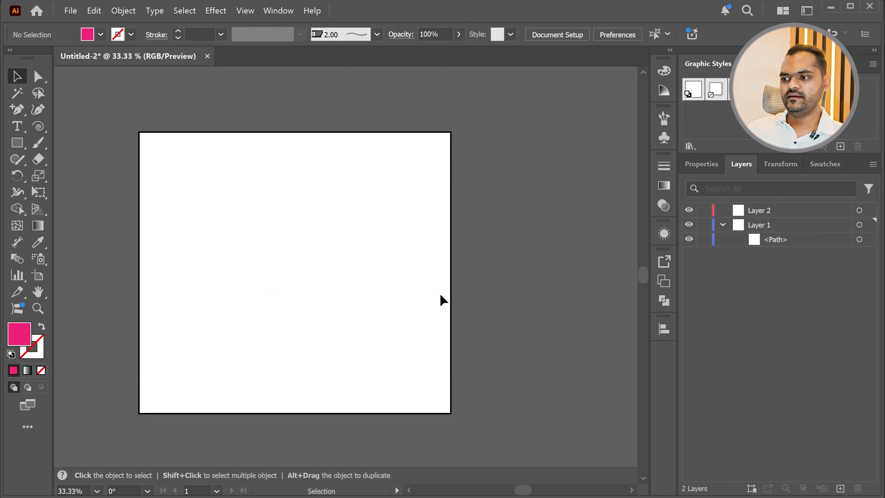
left_click(767, 225)
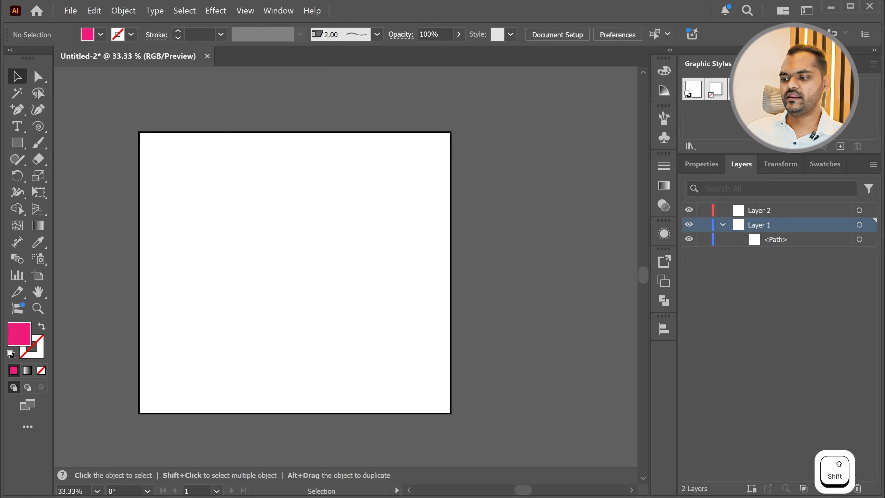
left_click(857, 489)
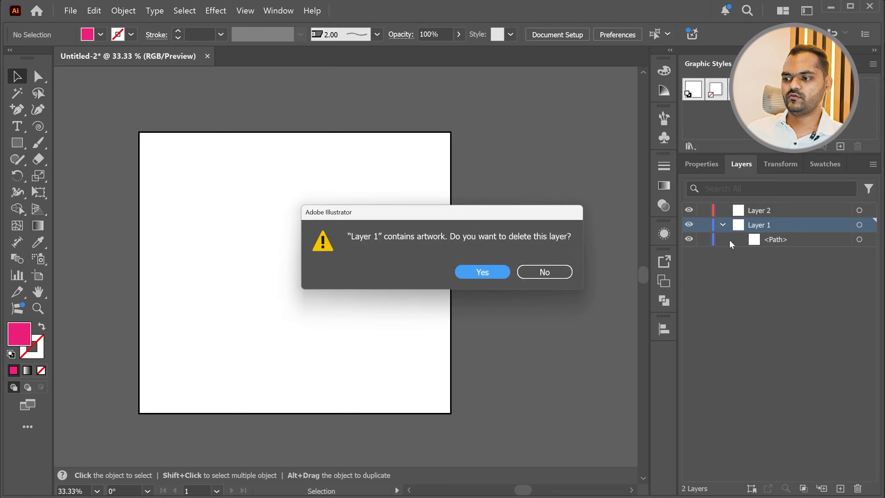
left_click(485, 271)
left_click(691, 274)
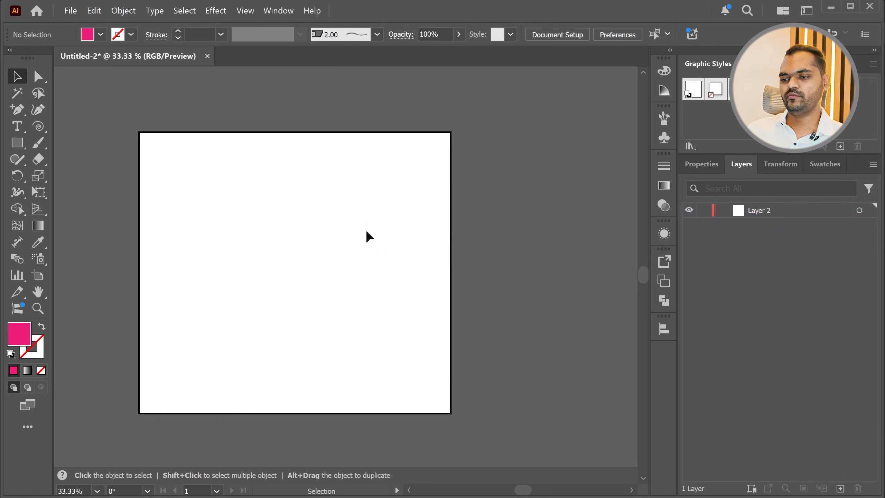
Switch to the browser to check the Bird Geometry shape Practice item in the Day 01 tools list and the Illustrator Material- TDL Drive folder
scroll(267, 273, "down", 1)
scroll(333, 277, "up", 1)
key("alt+Tab")
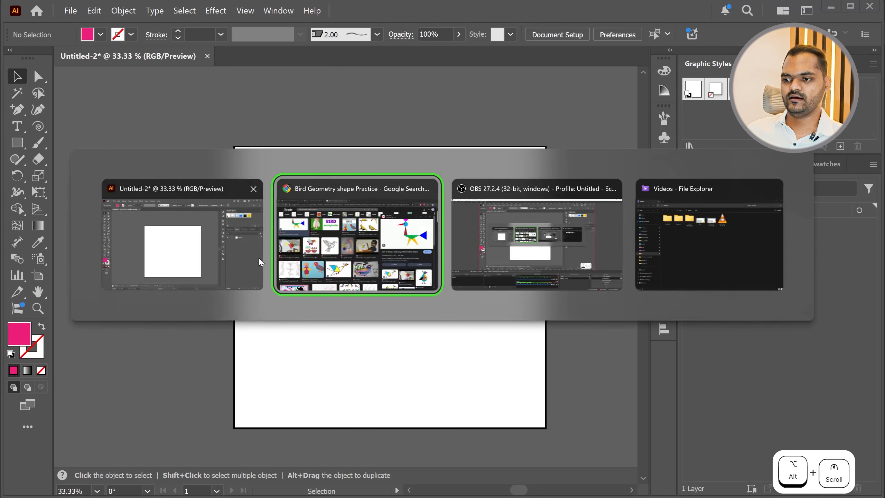
left_click(382, 238)
left_click(174, 14)
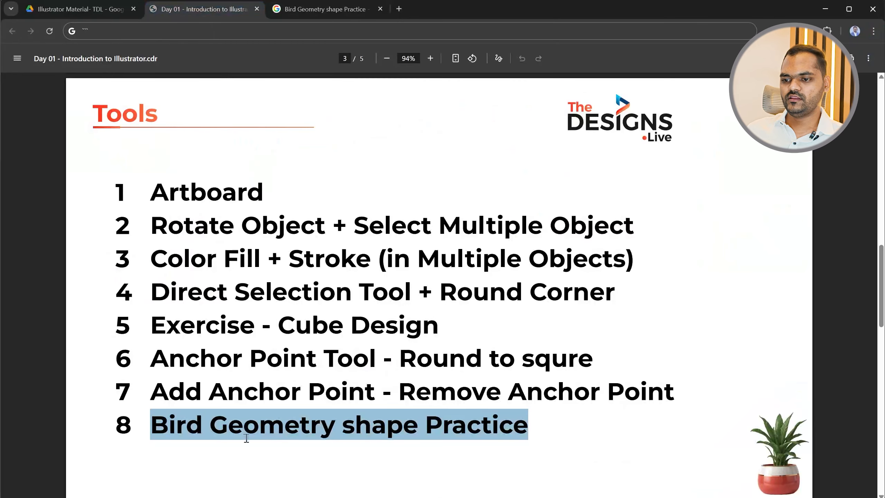
left_click(197, 426)
left_click_drag(342, 425, 524, 426)
left_click(616, 444)
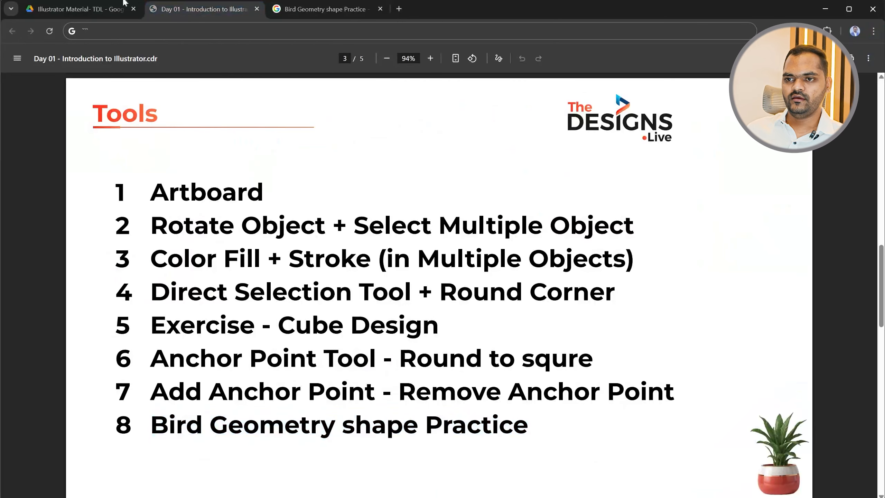
left_click(86, 10)
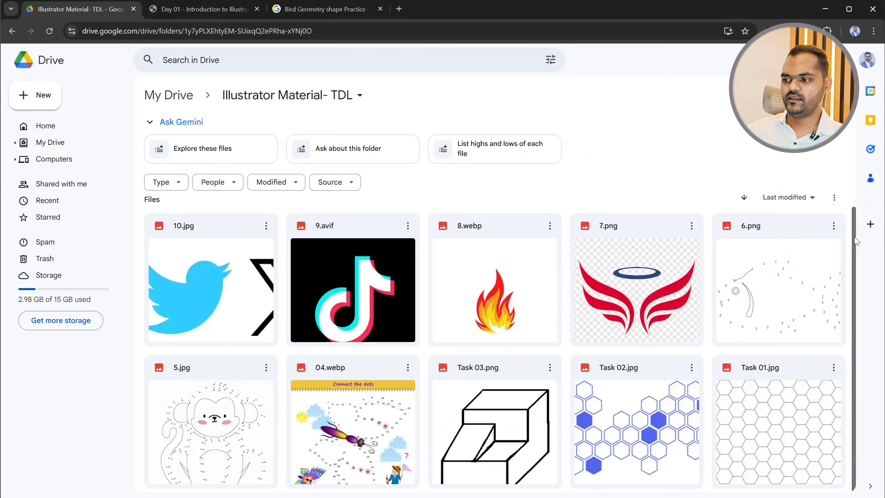
Preview the practice images Task 03.png, Task 01.jpg and Task 02.jpg in the Drive folder, ending on Task 03.png
left_click_drag(854, 285, 850, 313)
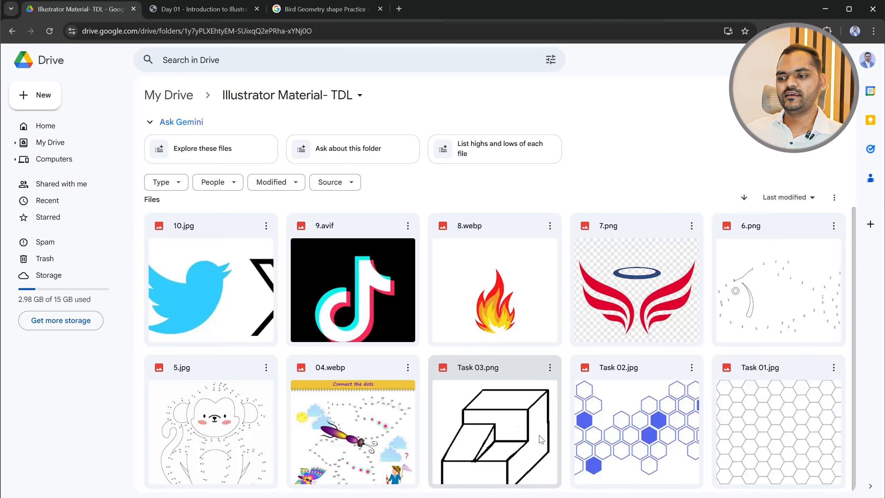
double_click(499, 428)
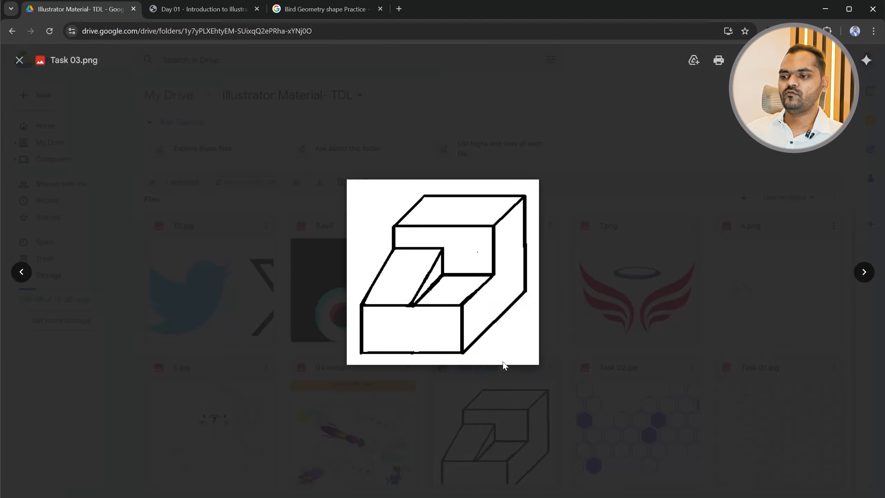
left_click(504, 367)
double_click(752, 440)
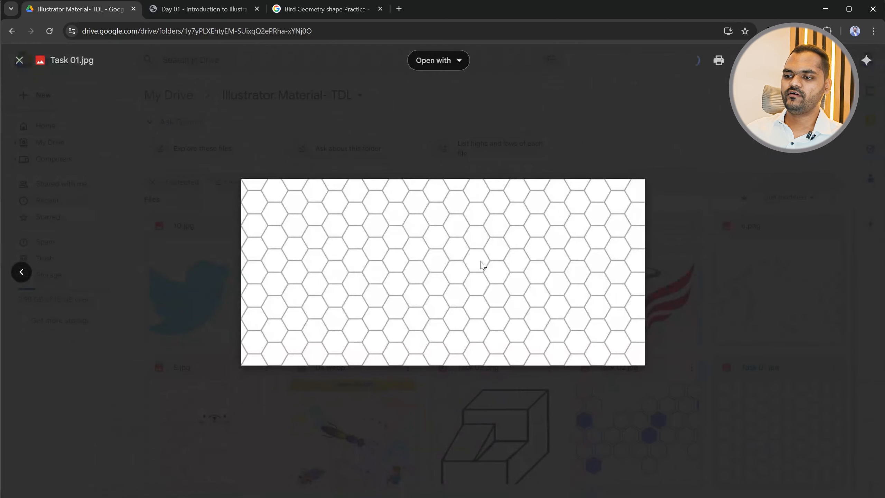
key("Escape")
double_click(648, 431)
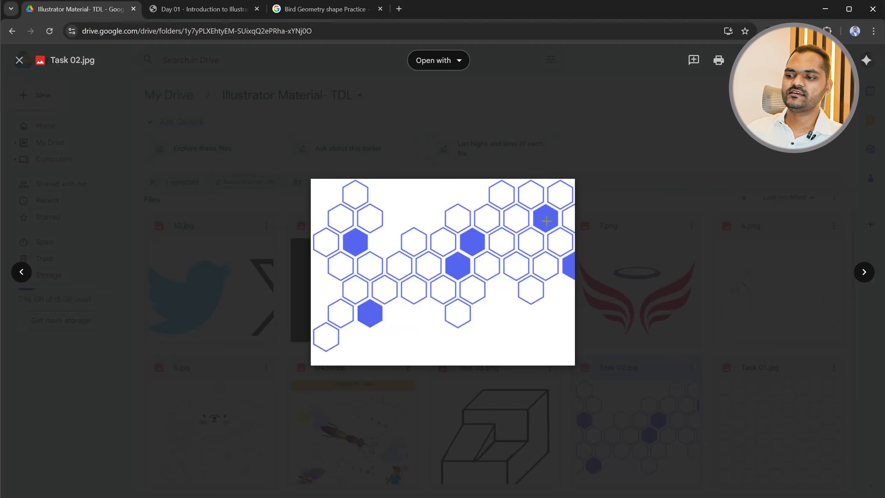
key("Escape")
double_click(510, 391)
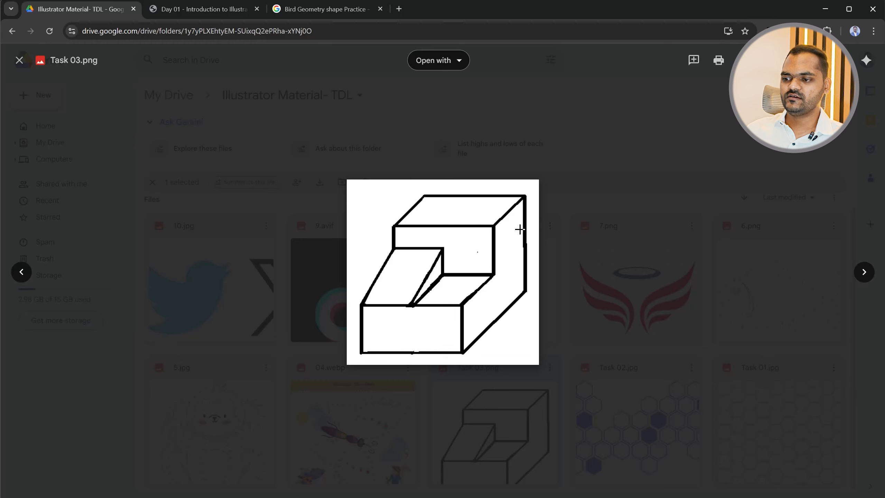
Switch to Illustrator, draw a pink rectangle on the artboard and raise its two right-hand anchor points to make a slanted parallelogram
key("alt+Tab")
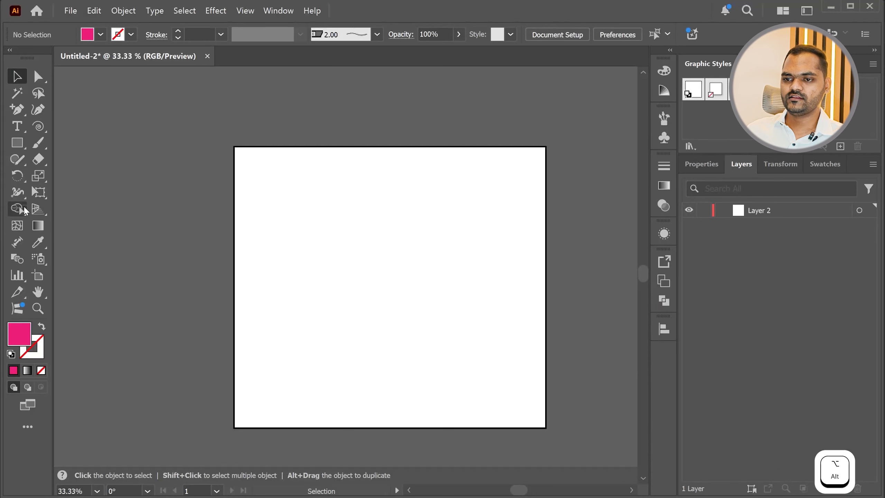
left_click(17, 143)
left_click_drag(301, 292, 462, 365)
left_click(43, 73)
left_click_drag(513, 250, 439, 391)
left_click_drag(465, 368, 406, 281)
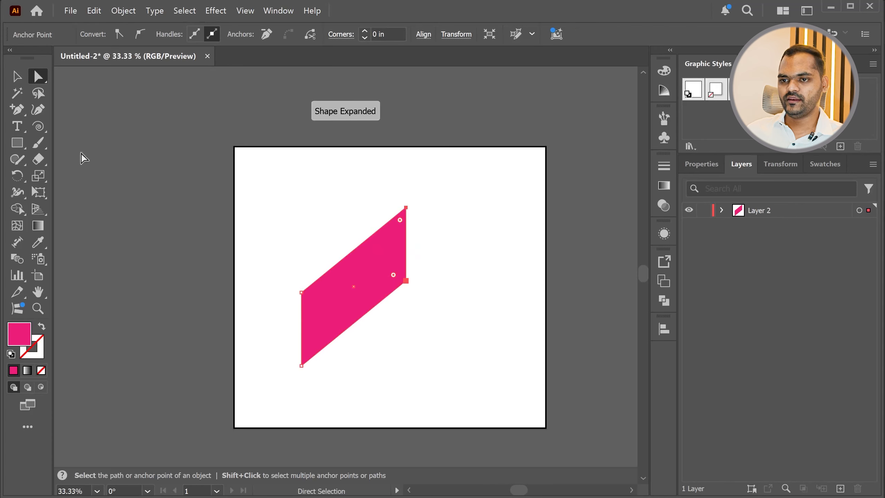
Add an anchor point near the middle of the parallelogram's upper slanted edge and change the shape's fill to green
left_click(16, 110)
left_click(357, 247)
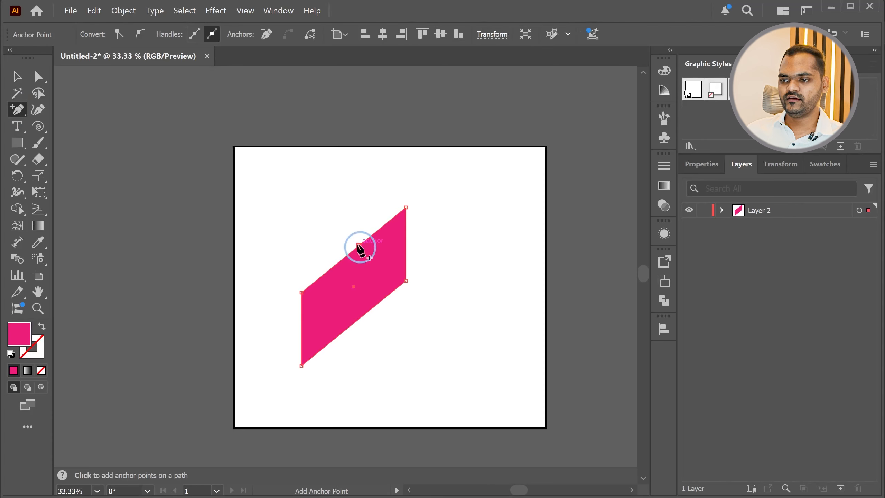
scroll(358, 244, "up", 5)
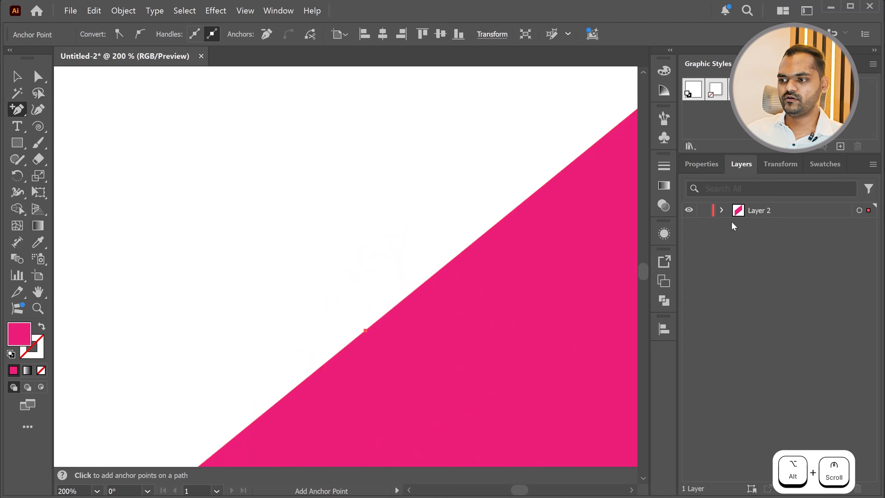
left_click(825, 164)
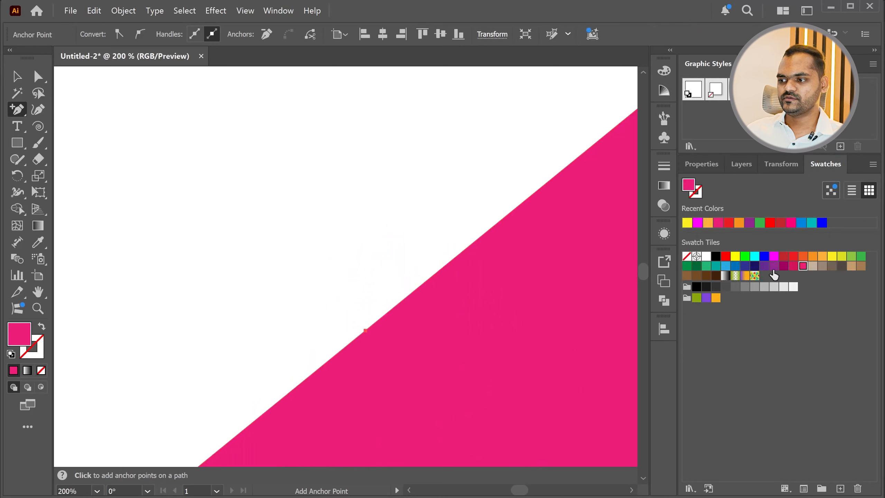
left_click(749, 222)
left_click(759, 223)
Add a second anchor point on the upper edge and reposition it and the upper-right corner to form a raised block profile
scroll(280, 318, "down", 2)
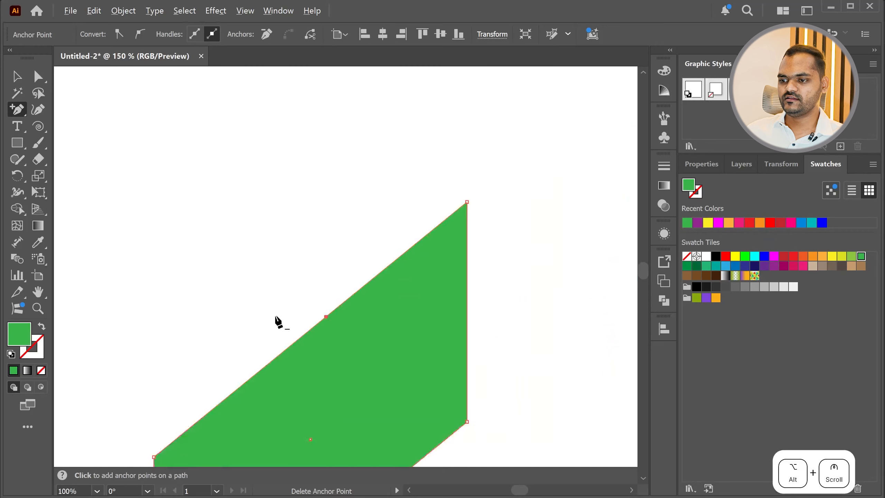
left_click(350, 298)
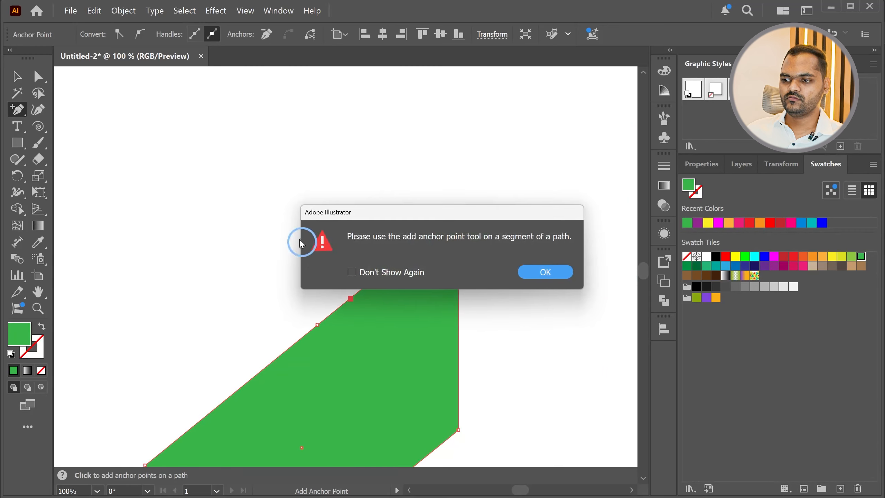
left_click(545, 272)
key("a")
left_click_drag(350, 298, 317, 137)
left_click_drag(458, 211, 466, 285)
scroll(384, 244, "down", 4)
Compare the shape with the Task 03.png drawing in the browser and move the green shape slightly down the artboard in Illustrator
key("alt+Tab")
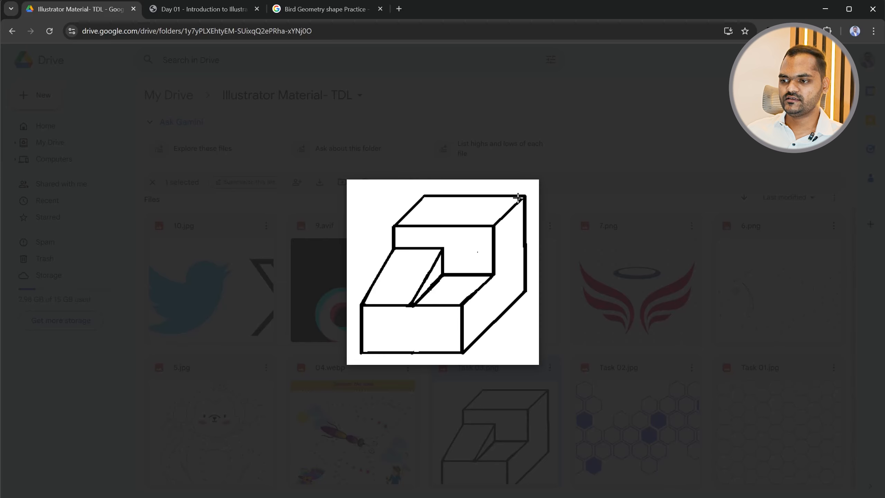
key("alt+Tab")
key("v")
left_click_drag(369, 359, 374, 395)
scroll(398, 264, "down", 1)
scroll(397, 319, "up", 1)
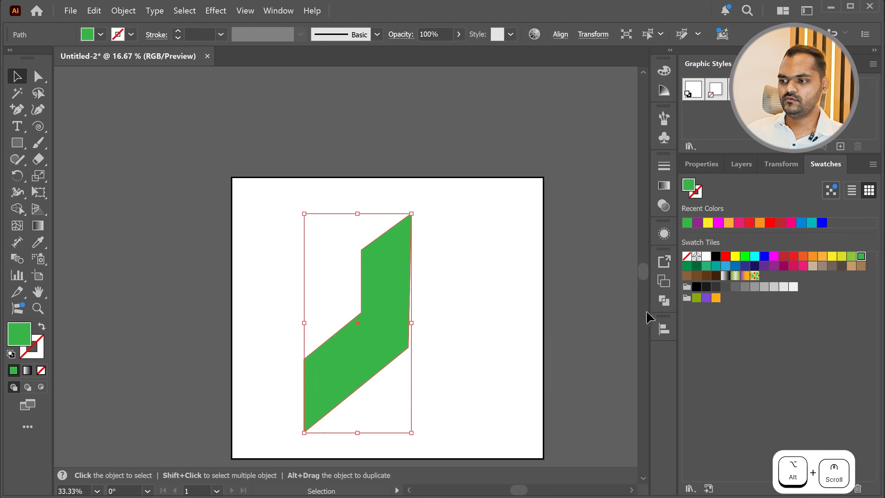
Remove the green shape's fill and give its outline a black stroke
left_click(686, 258)
left_click(503, 325)
left_click_drag(421, 333, 195, 347)
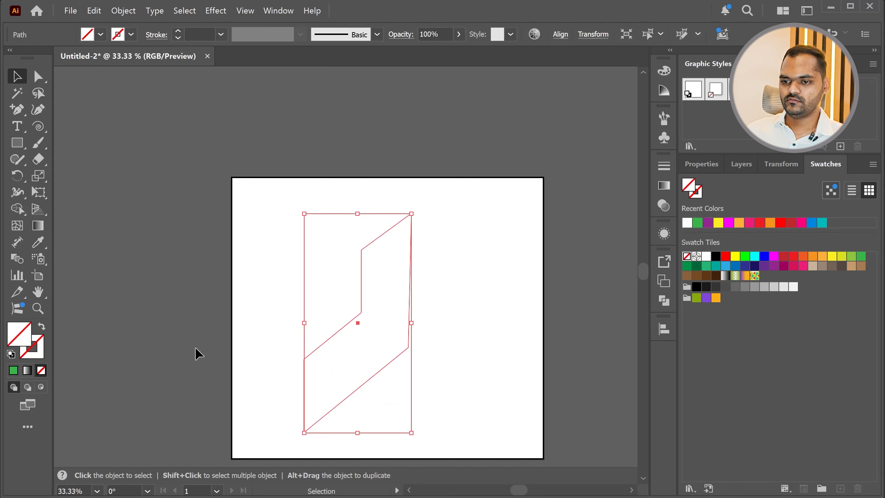
left_click(38, 343)
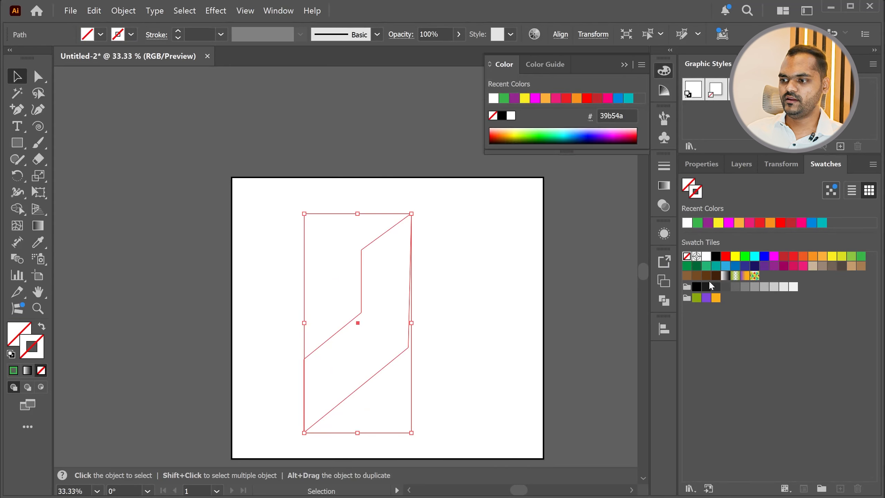
left_click(696, 287)
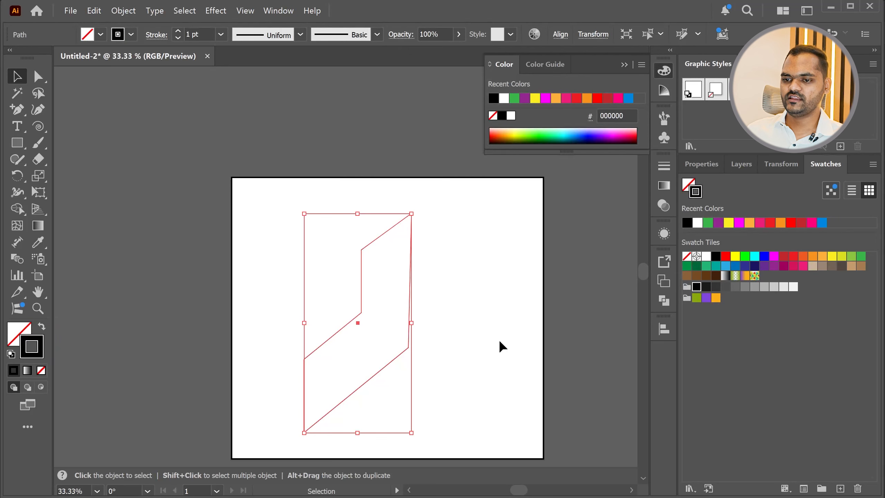
left_click(495, 313)
Switch back to the browser and close the Task 03.png preview
key("alt+Tab")
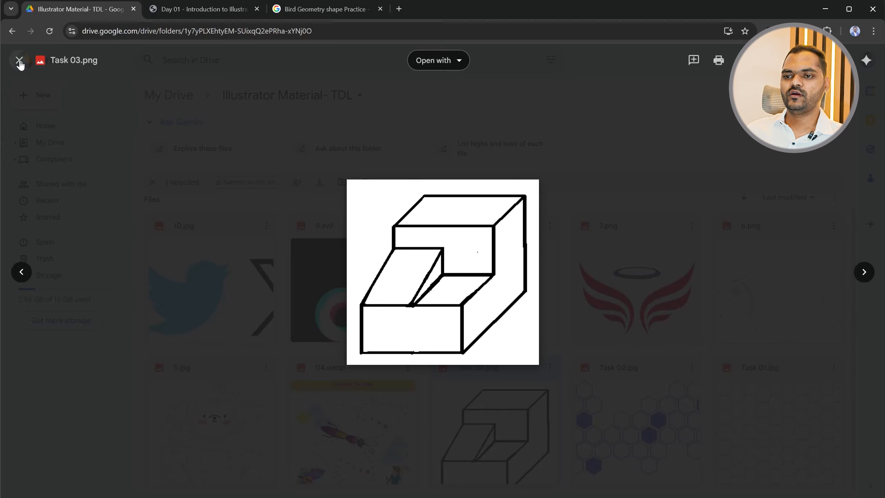
left_click(19, 60)
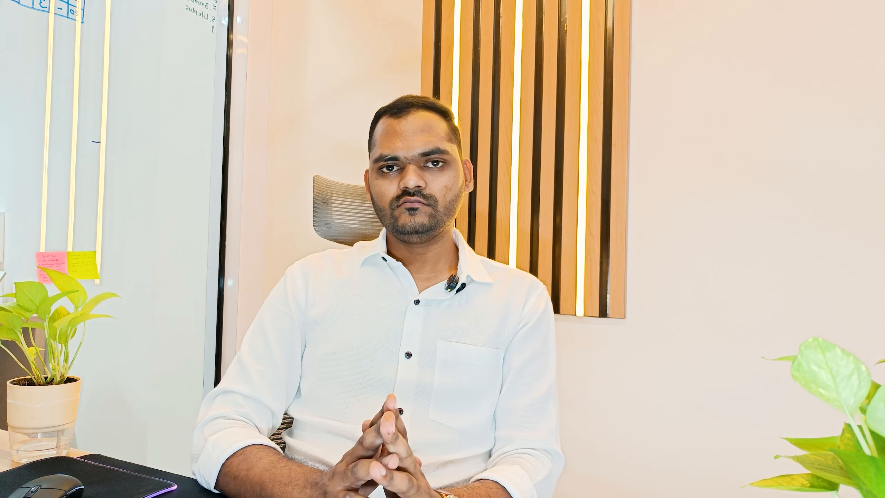